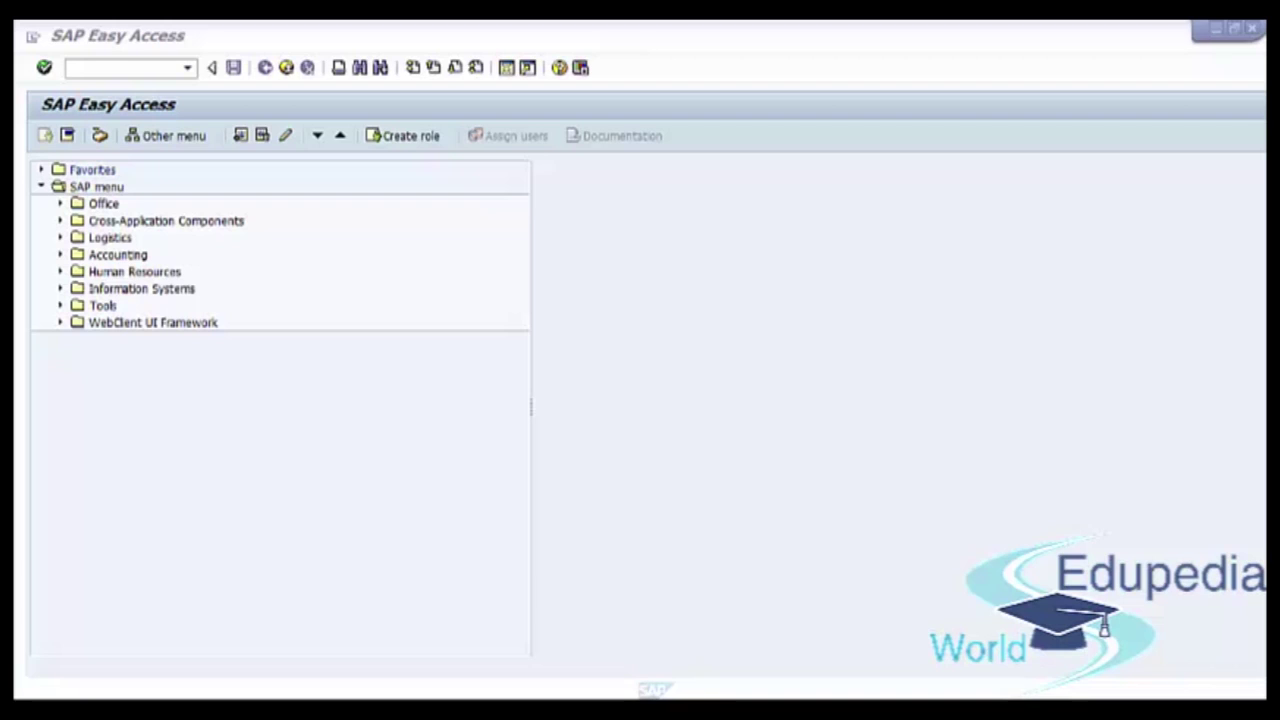
- Run transaction VA03 and display the overview of the proposed sales order, highlighting its order number
left_click(154, 68)
type("va03")
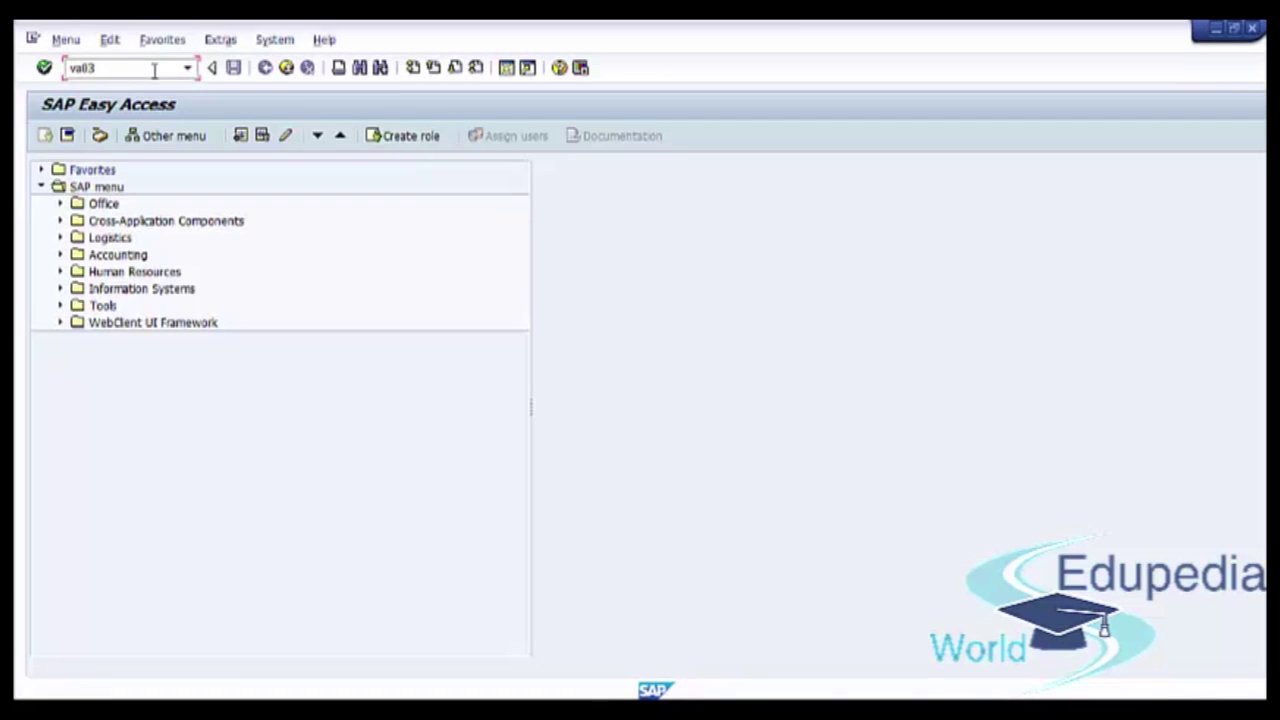
key("Return")
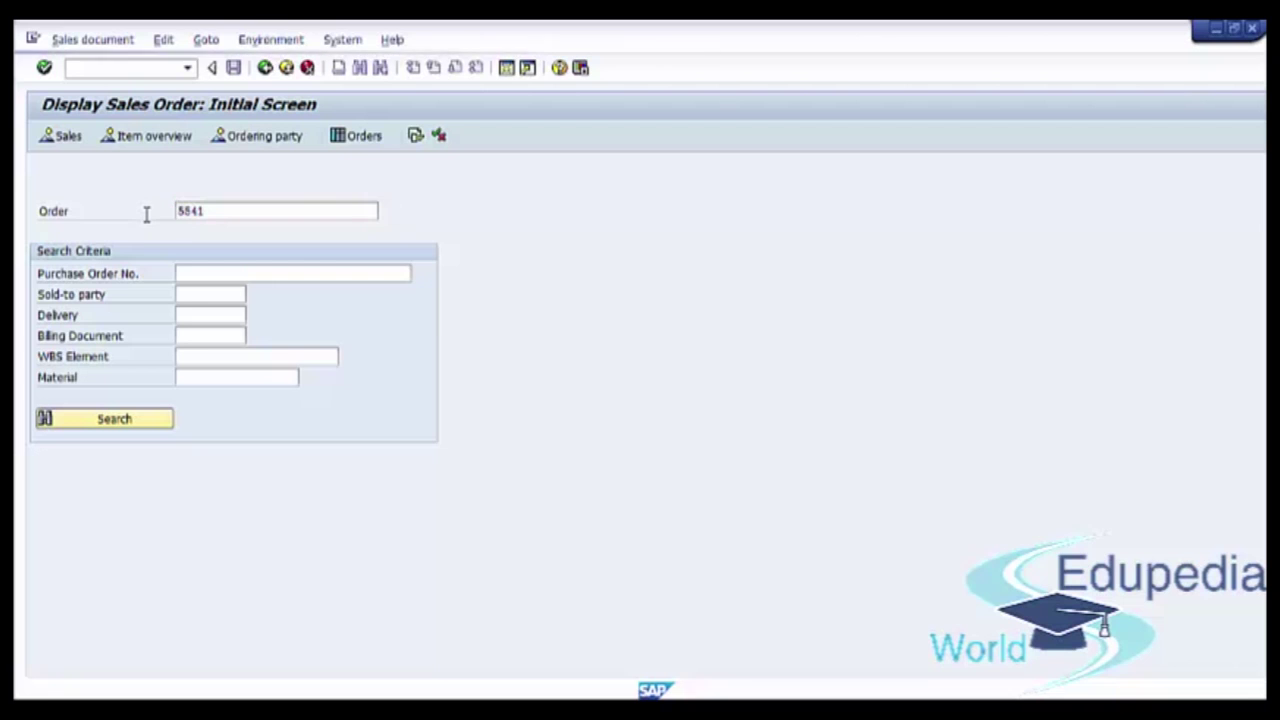
key("Return")
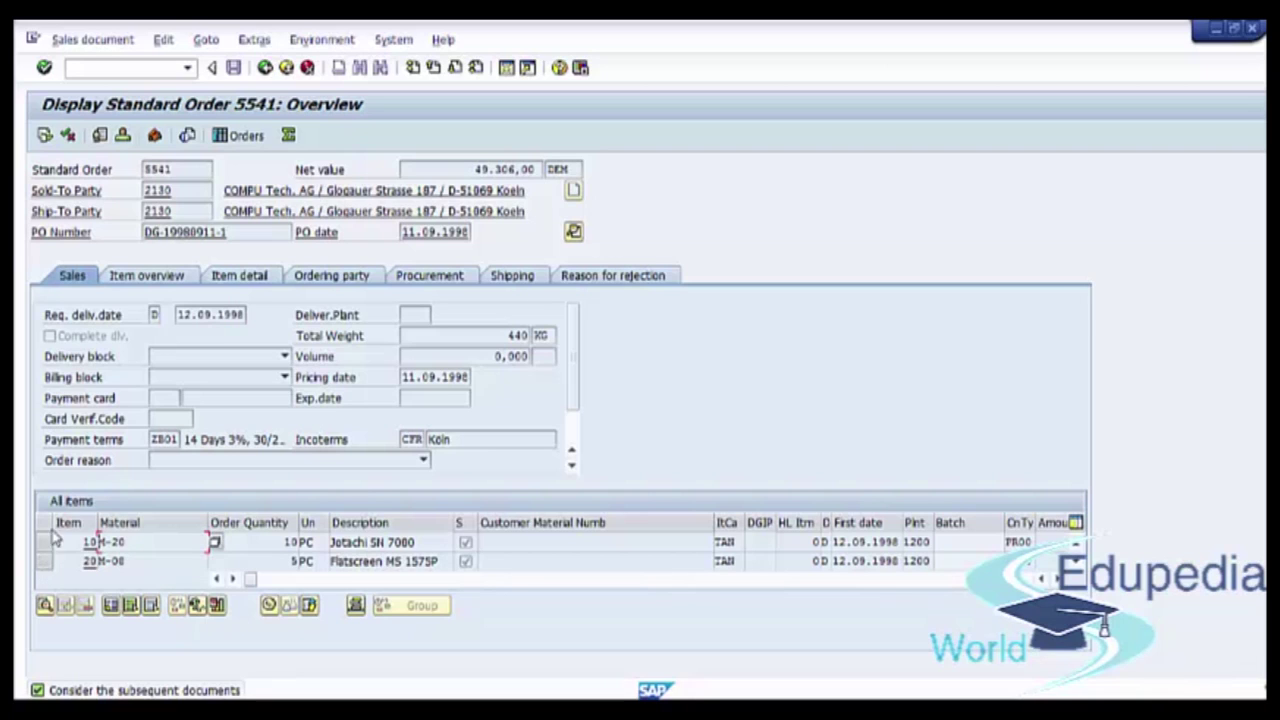
left_click_drag(183, 166, 113, 170)
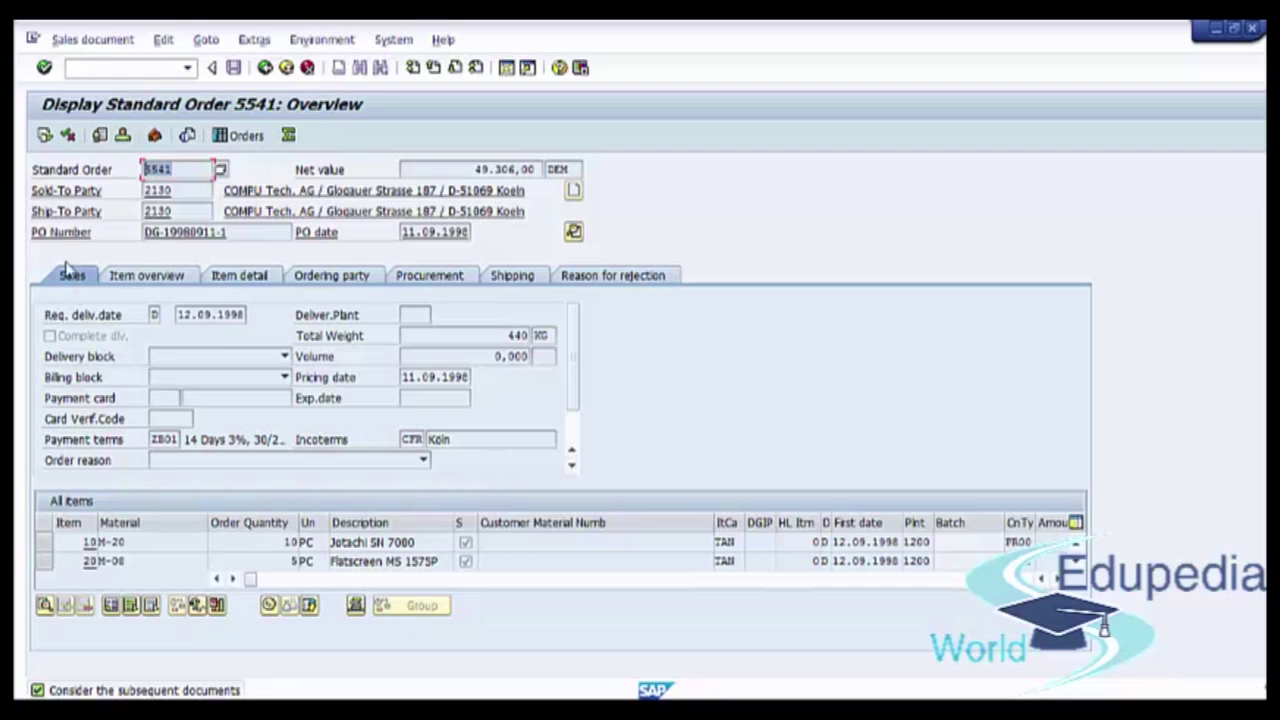
- Open the field help for the order's Sold-To Party number and bring up its technical information
left_click(186, 190)
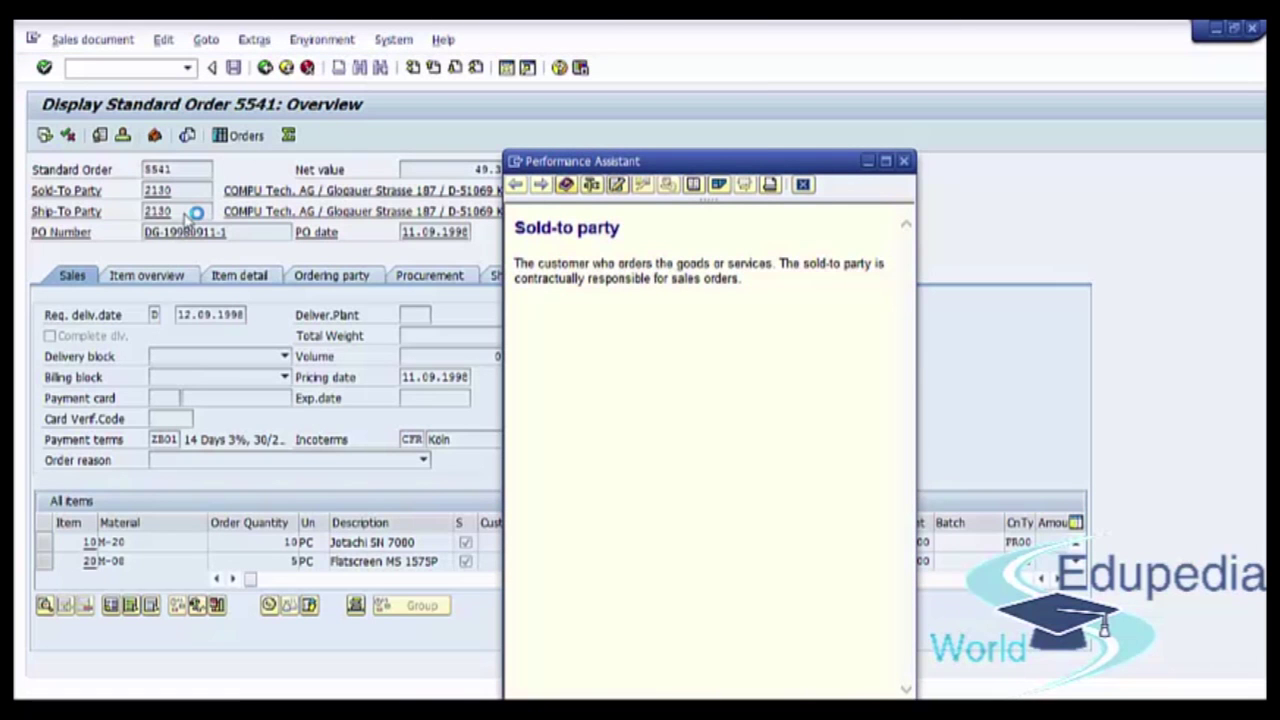
left_click_drag(727, 162, 519, 152)
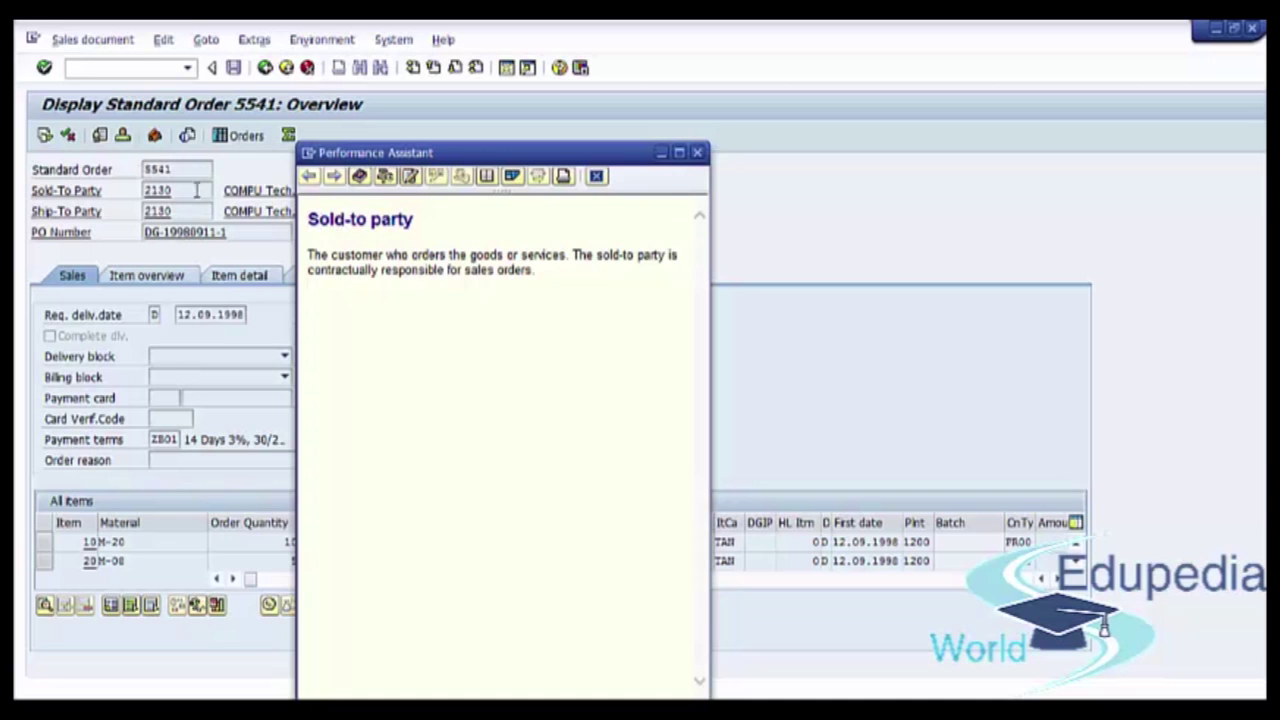
left_click_drag(310, 220, 428, 216)
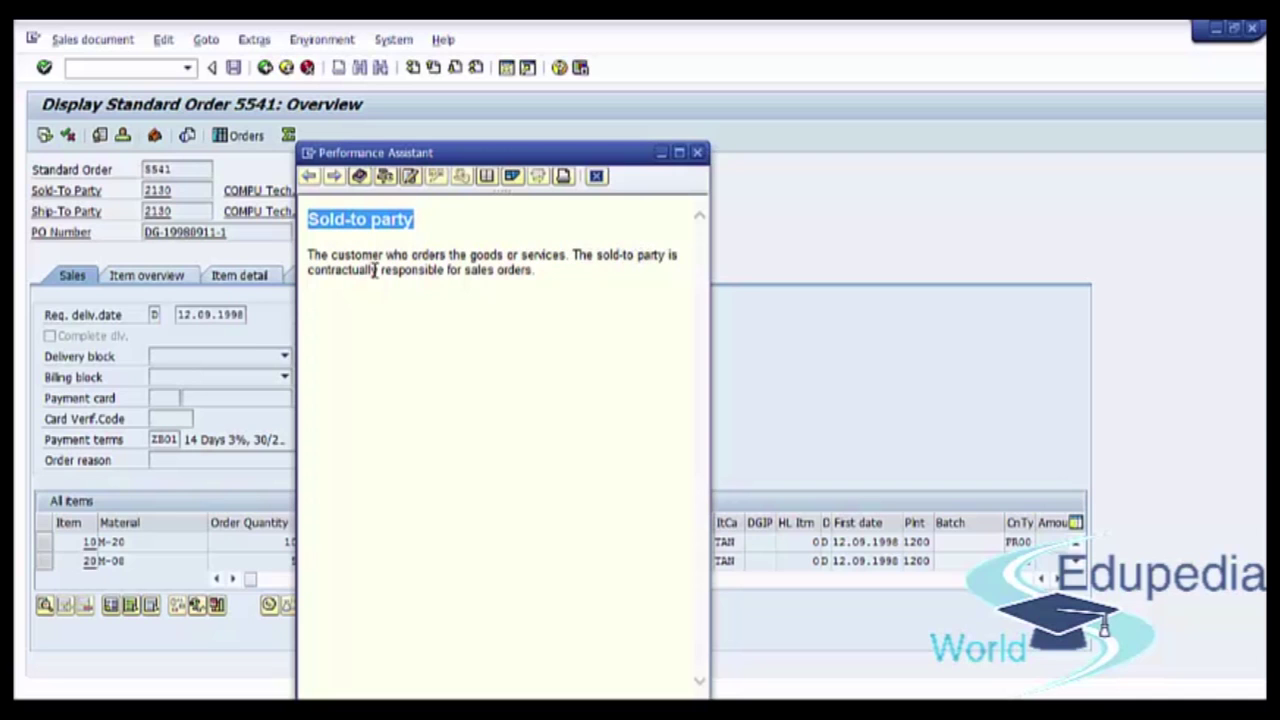
left_click(553, 286)
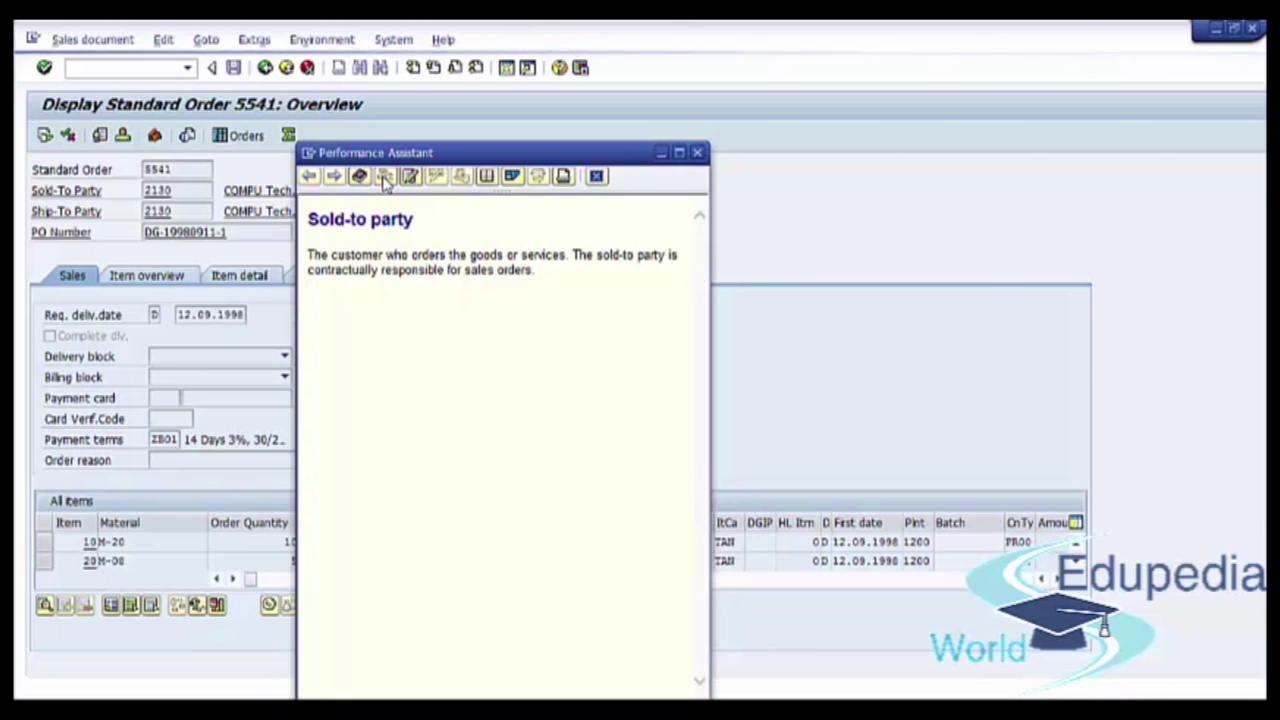
left_click(385, 178)
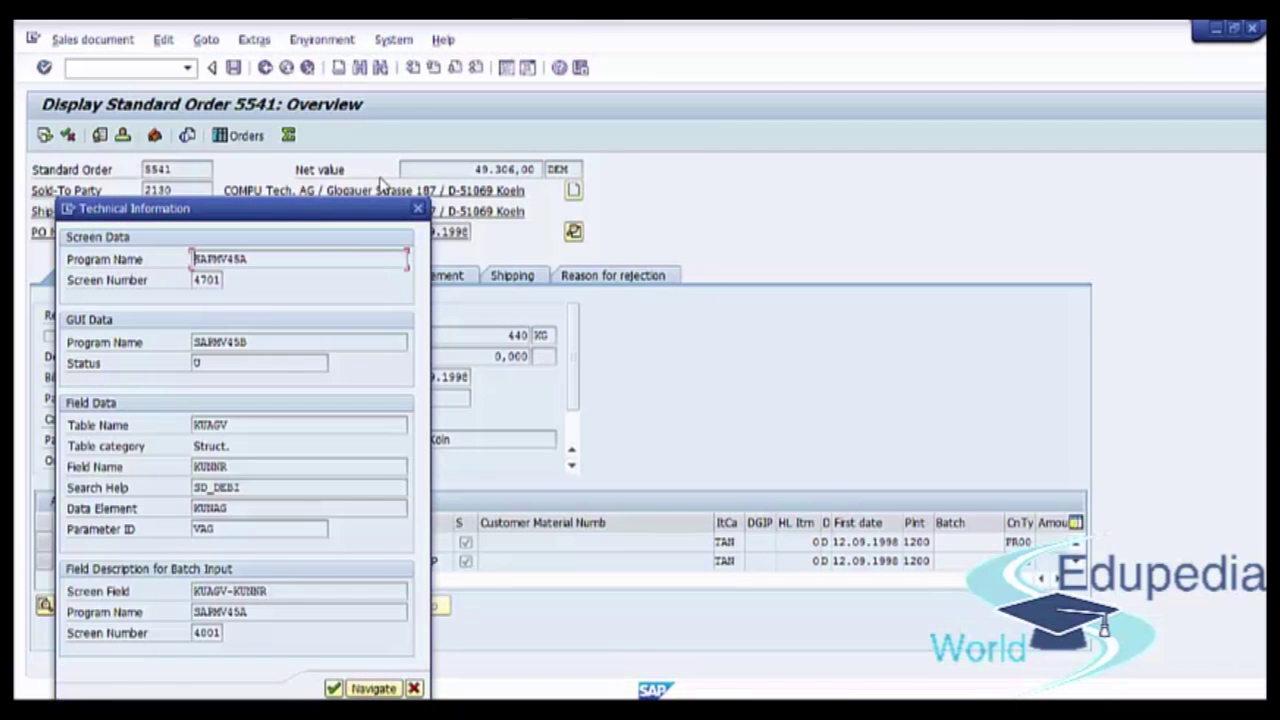
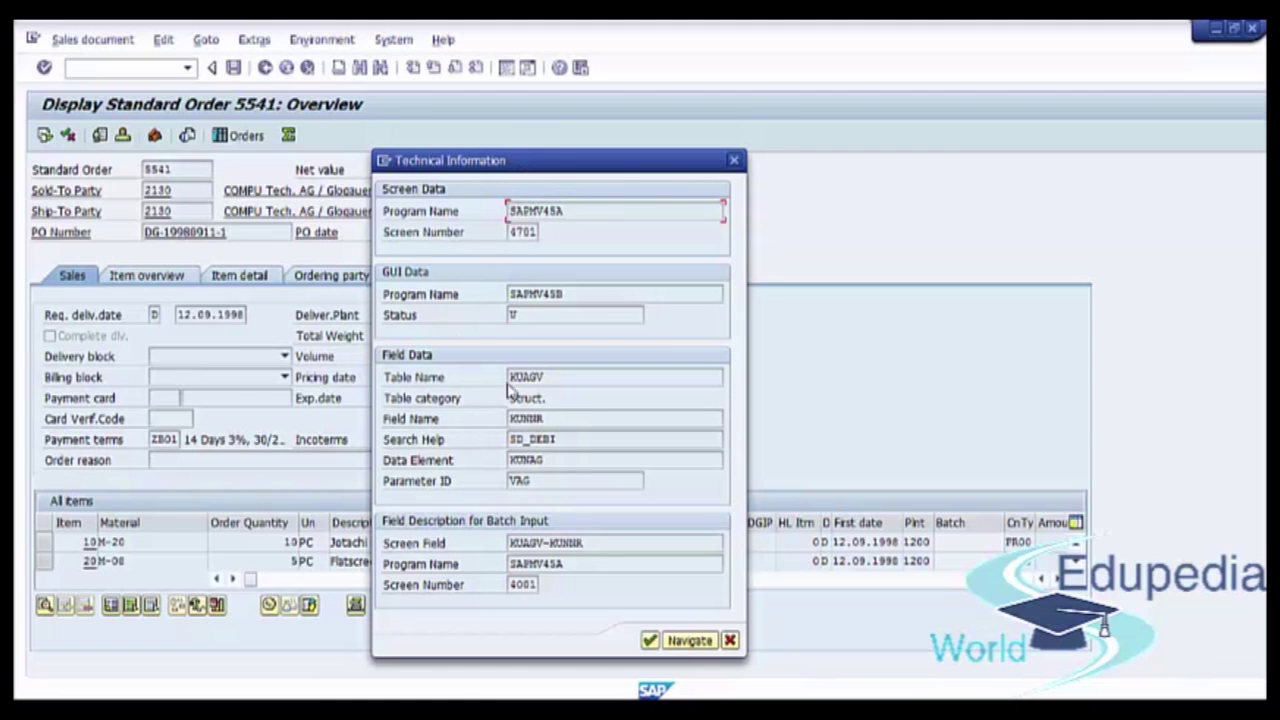
- Examine the table name and field name behind the Sold-To Party field, and close its technical information
left_click_drag(545, 376, 489, 375)
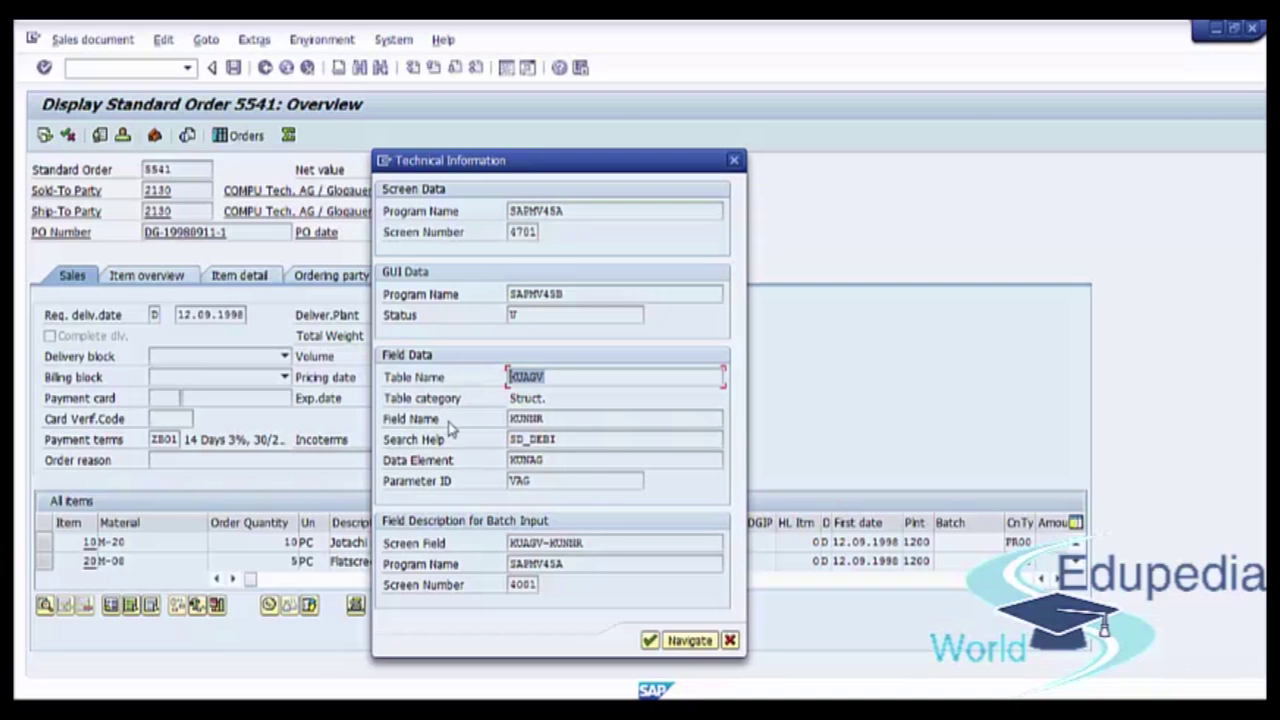
left_click_drag(561, 418, 451, 410)
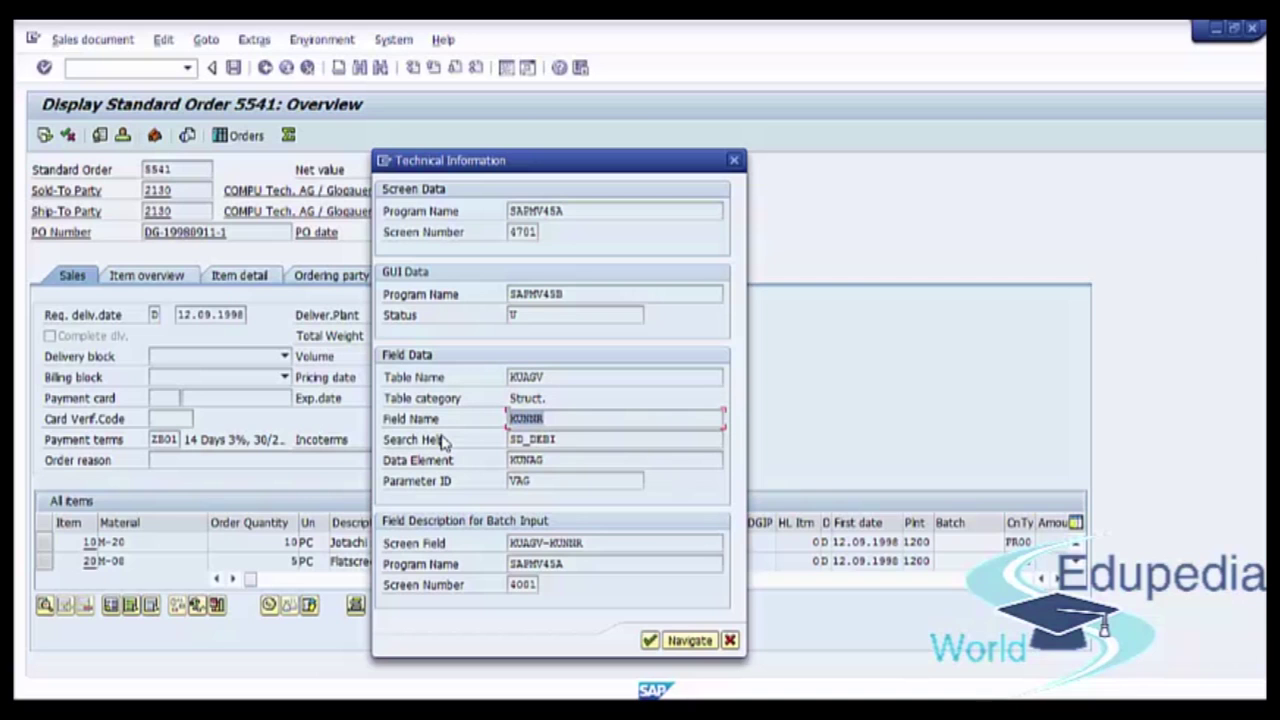
left_click_drag(569, 376, 476, 380)
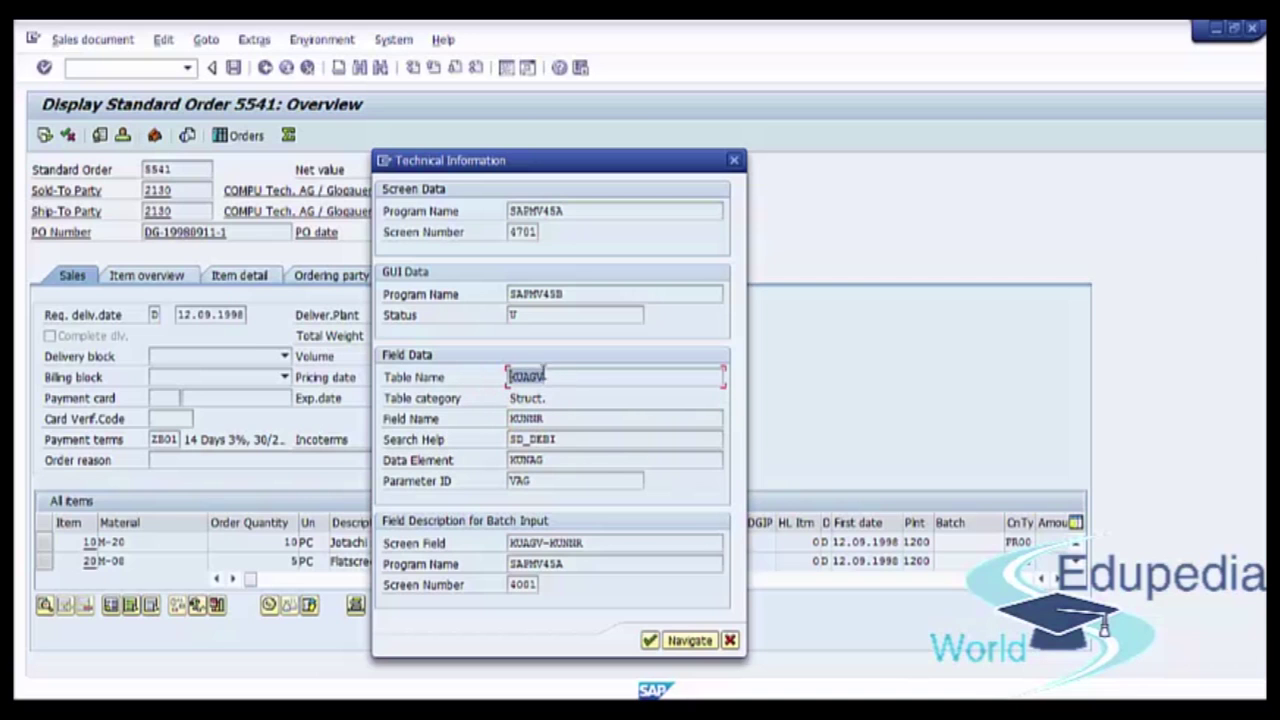
left_click_drag(557, 369, 466, 374)
left_click(548, 418)
left_click_drag(548, 418, 442, 425)
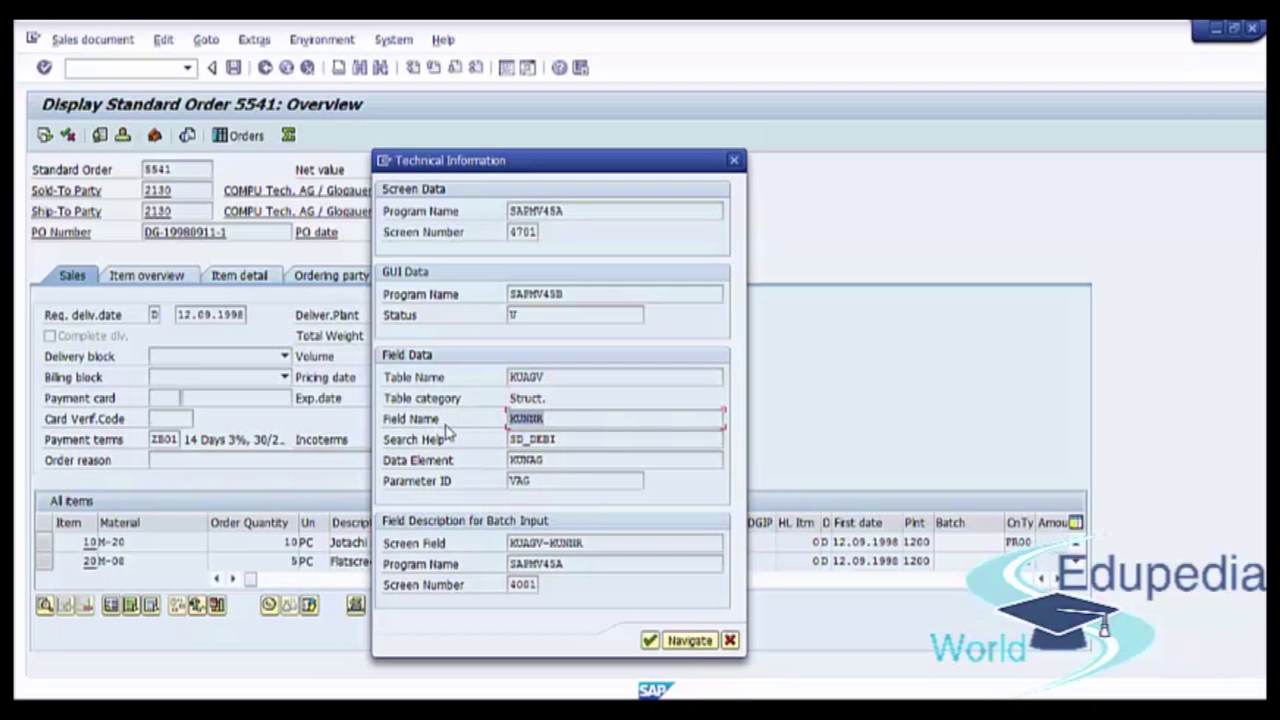
left_click_drag(561, 376, 433, 390)
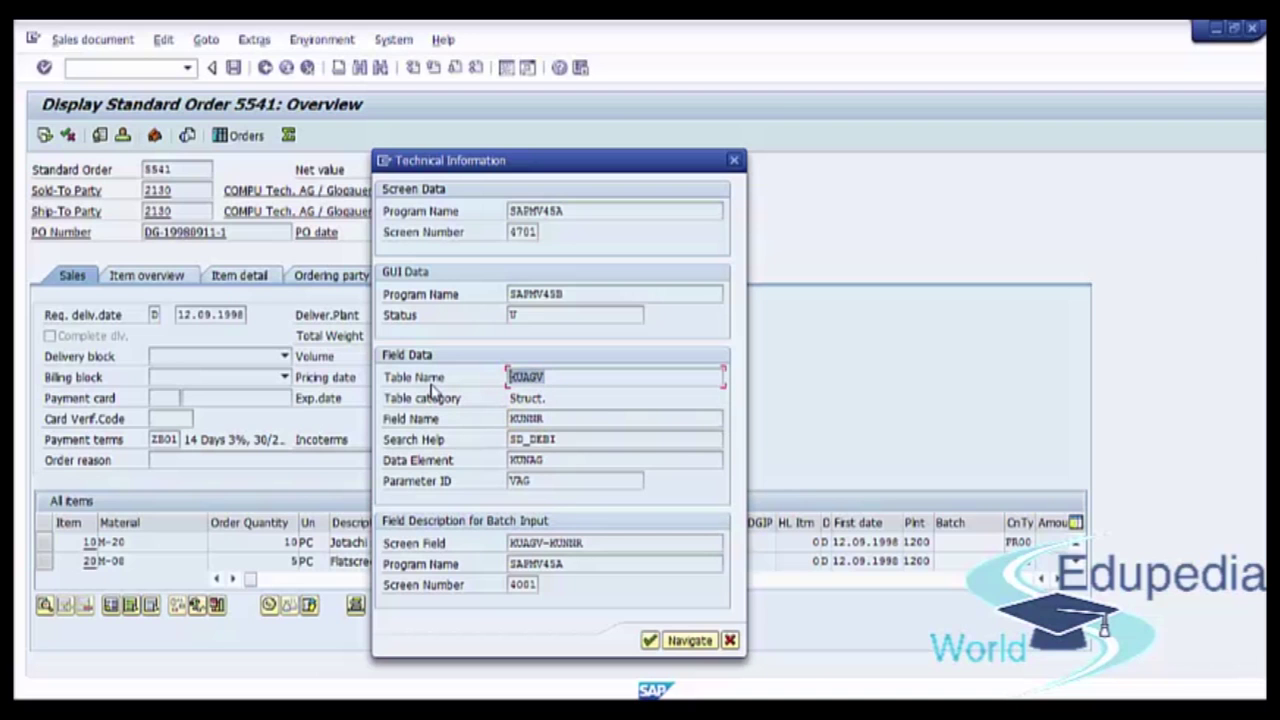
left_click(734, 162)
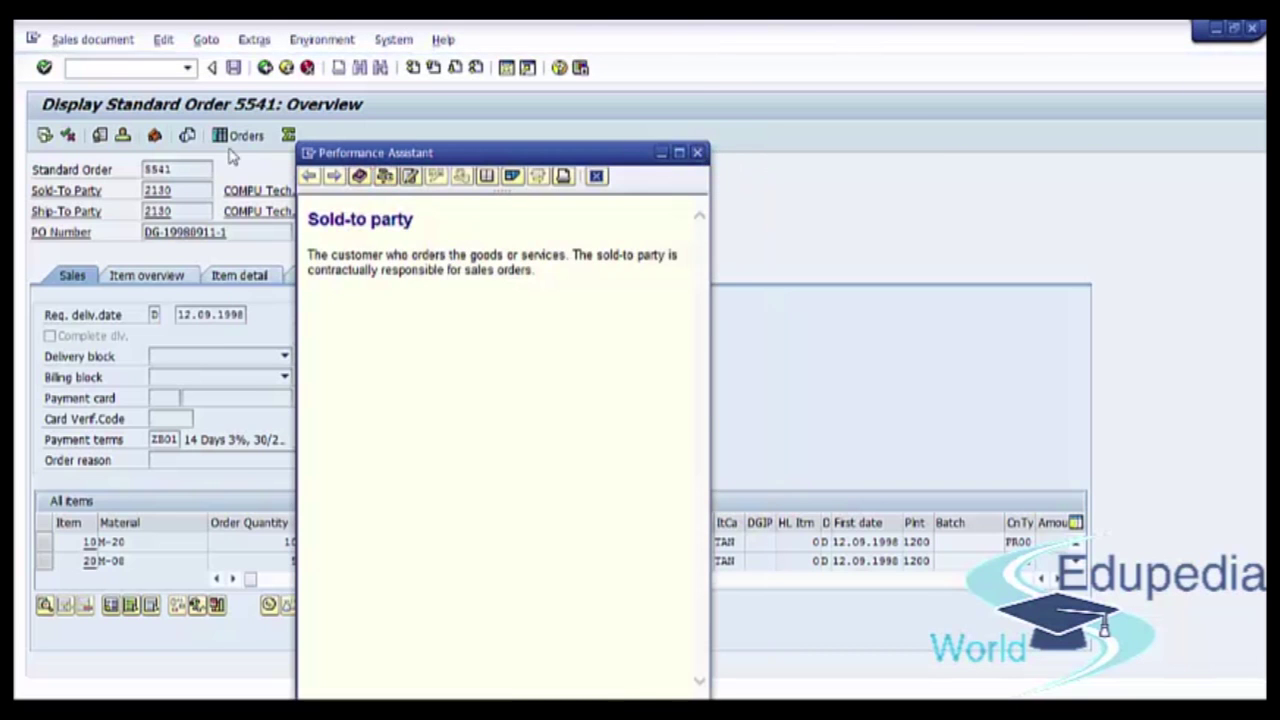
- Open the field help for the Standard Order number and bring up its technical information
left_click(178, 170)
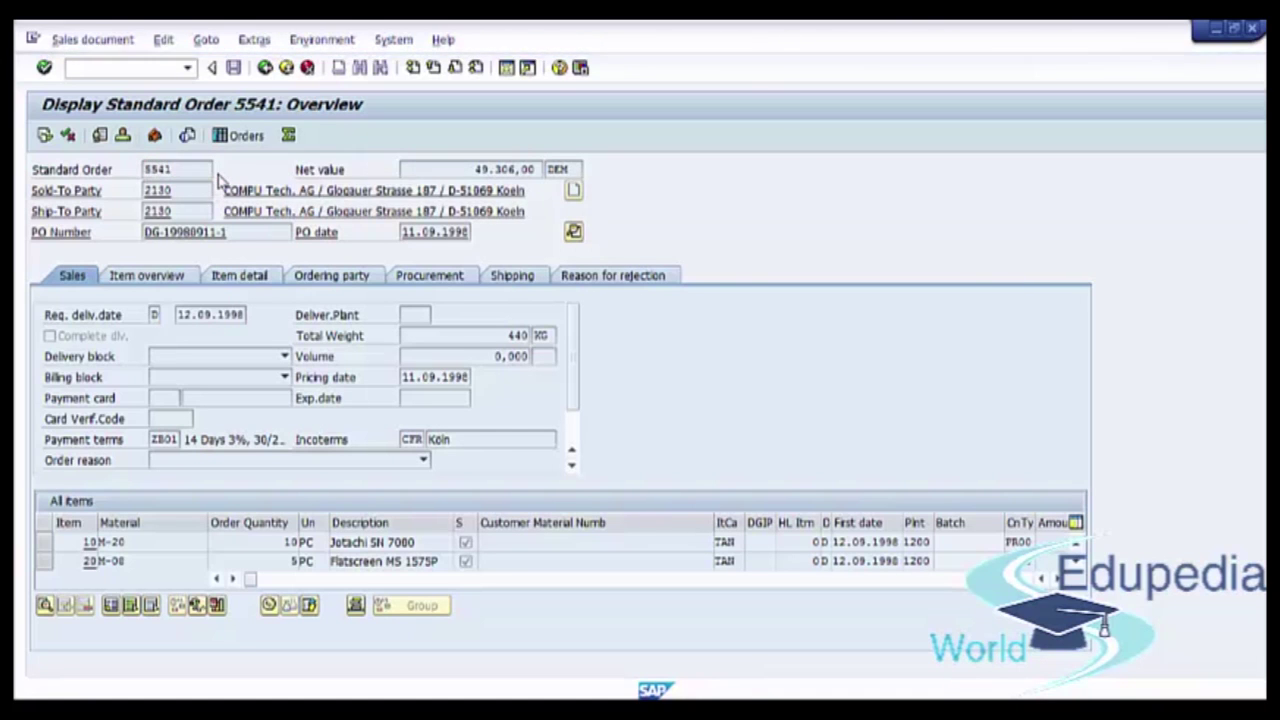
key("F1")
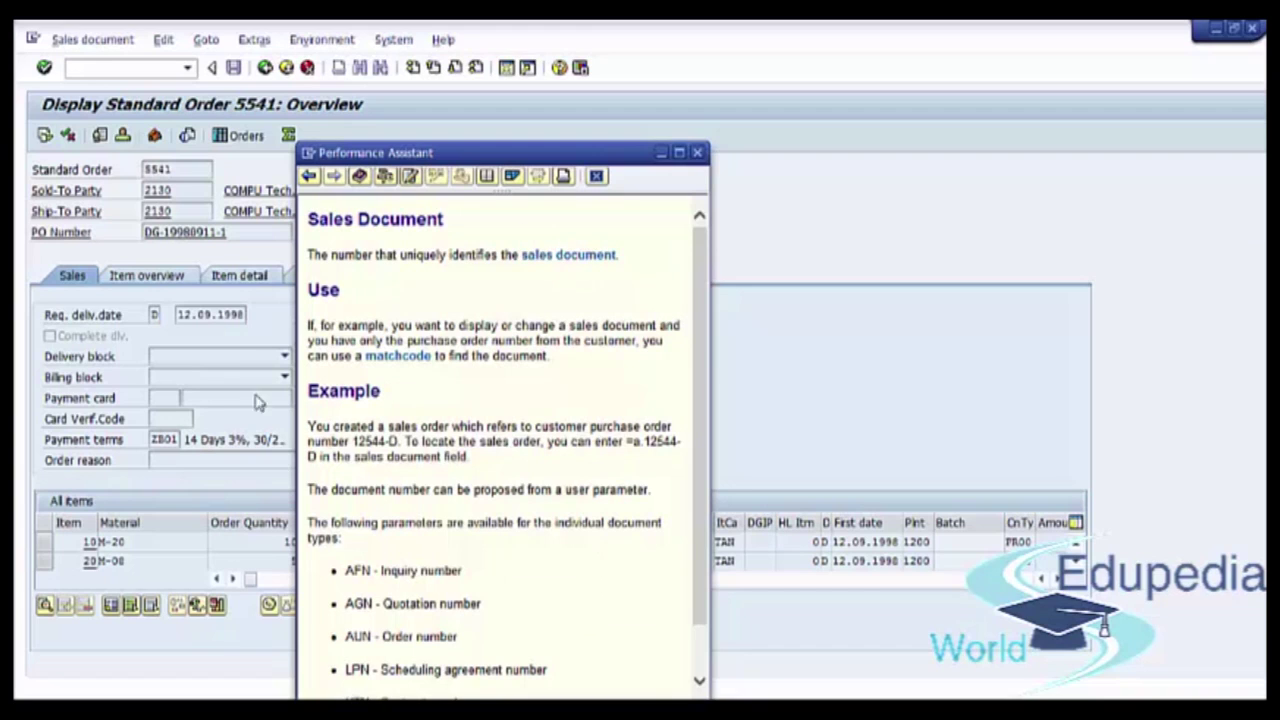
left_click(386, 177)
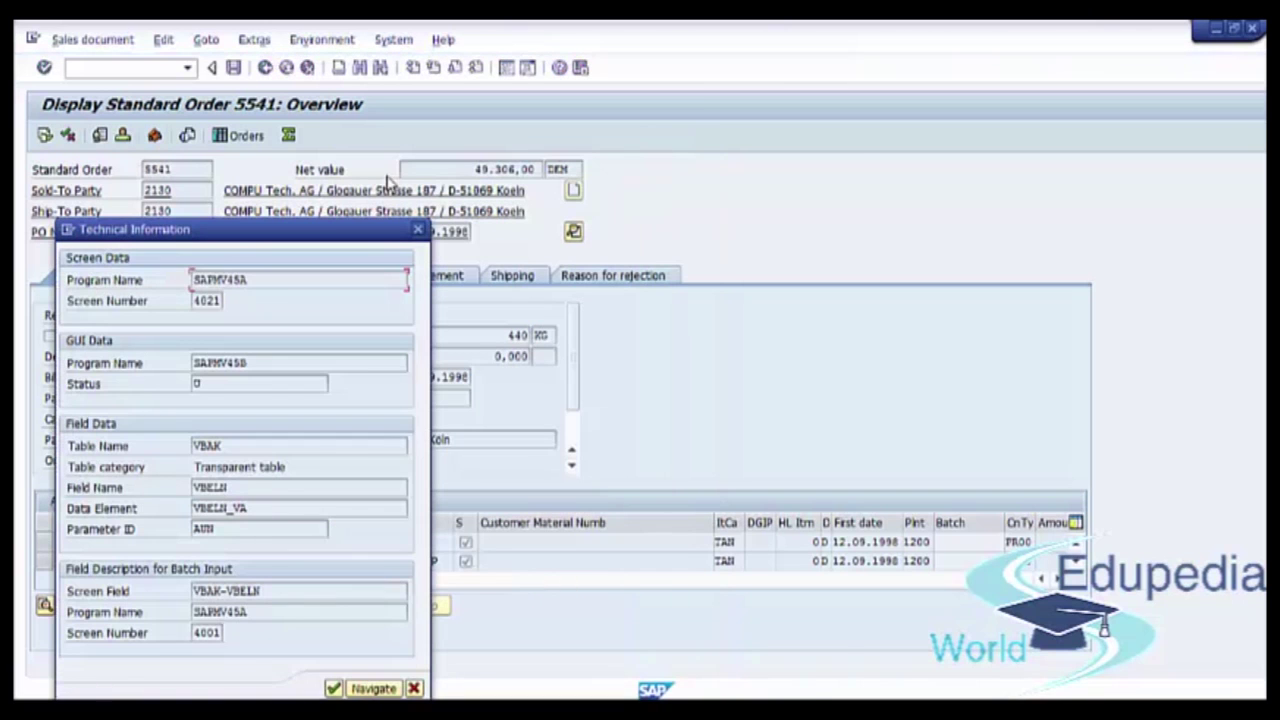
left_click_drag(308, 232, 720, 161)
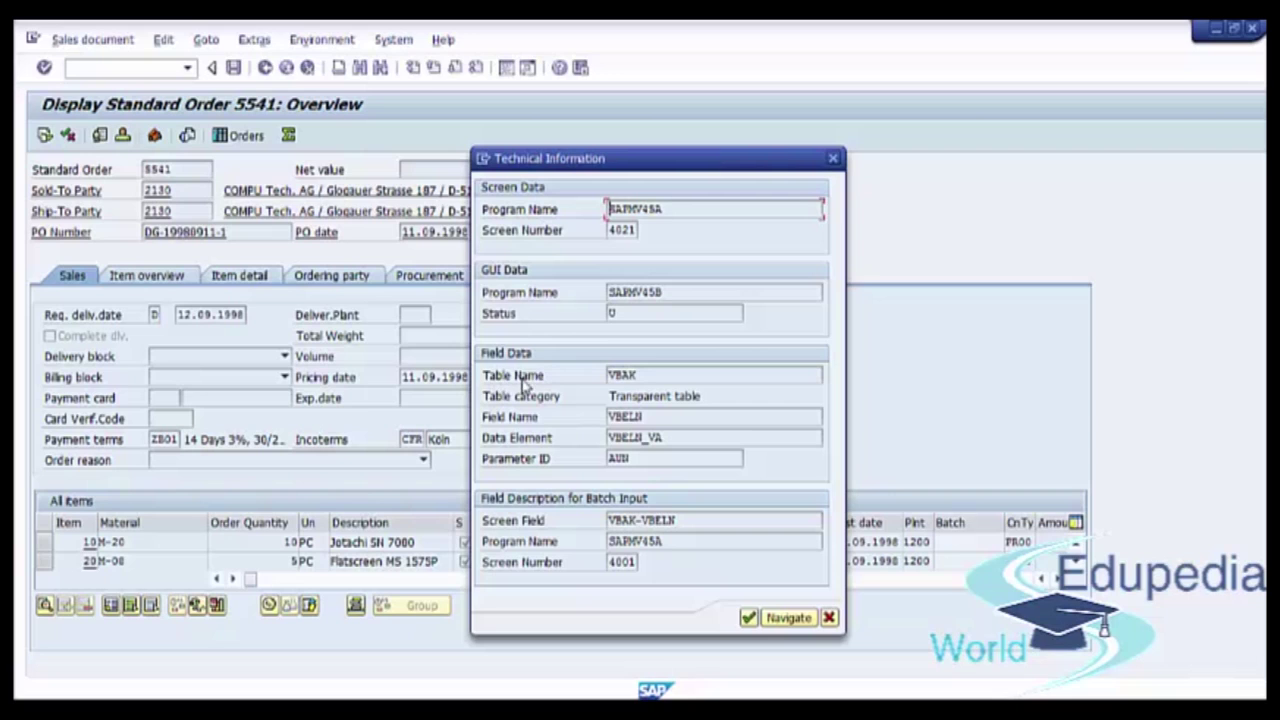
- Examine the table name and field name behind the Standard Order field, and close the technical information and field help
left_click(653, 375)
left_click_drag(651, 375, 571, 372)
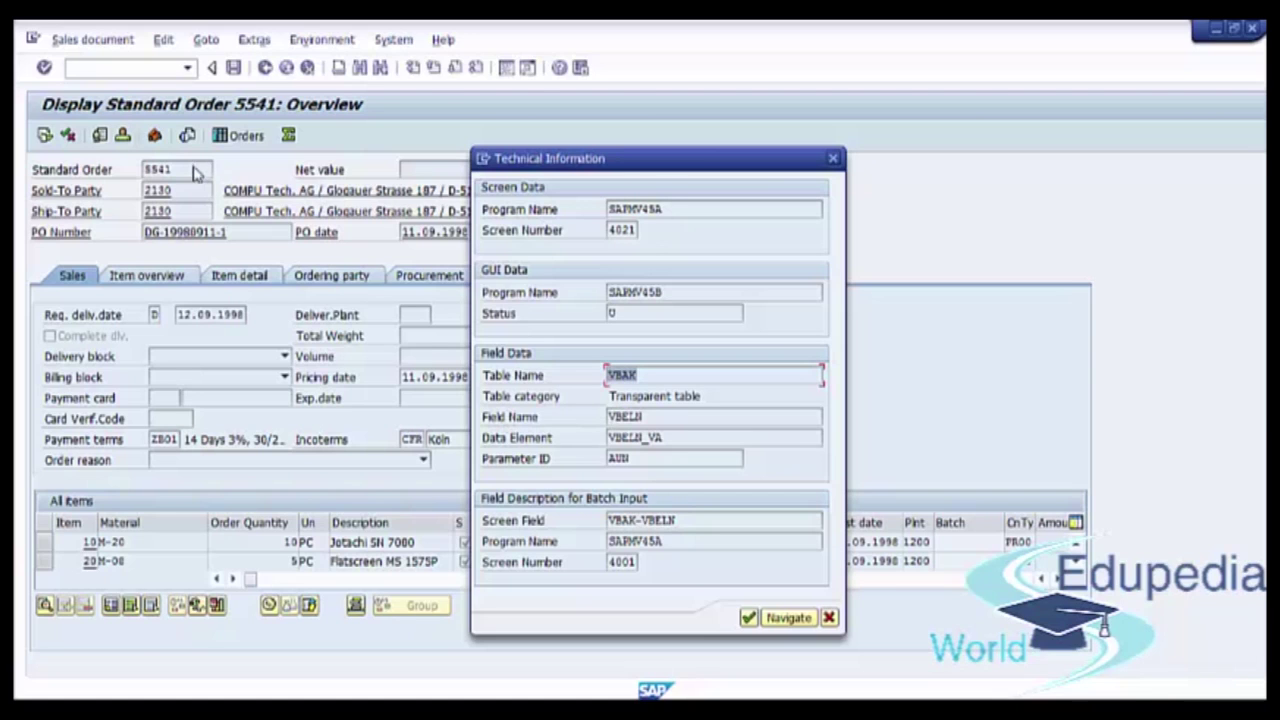
double_click(637, 416)
double_click(648, 376)
left_click_drag(653, 380, 609, 381)
left_click(833, 160)
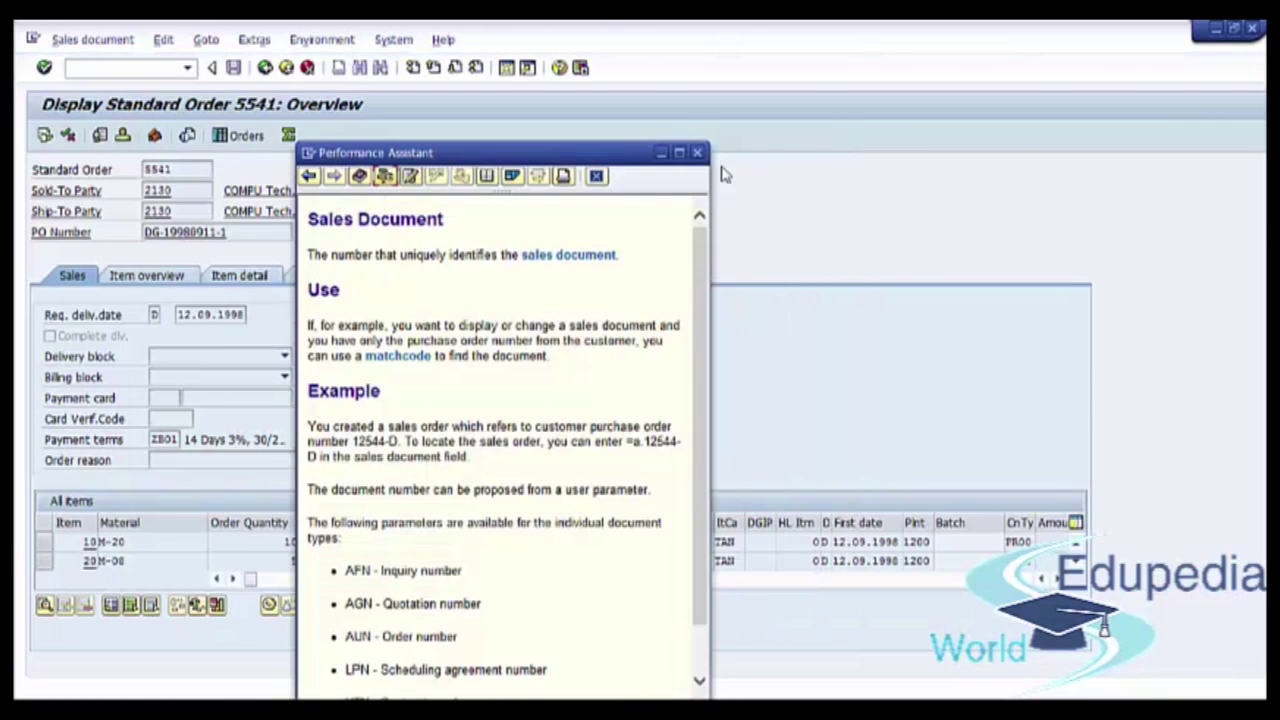
left_click(697, 152)
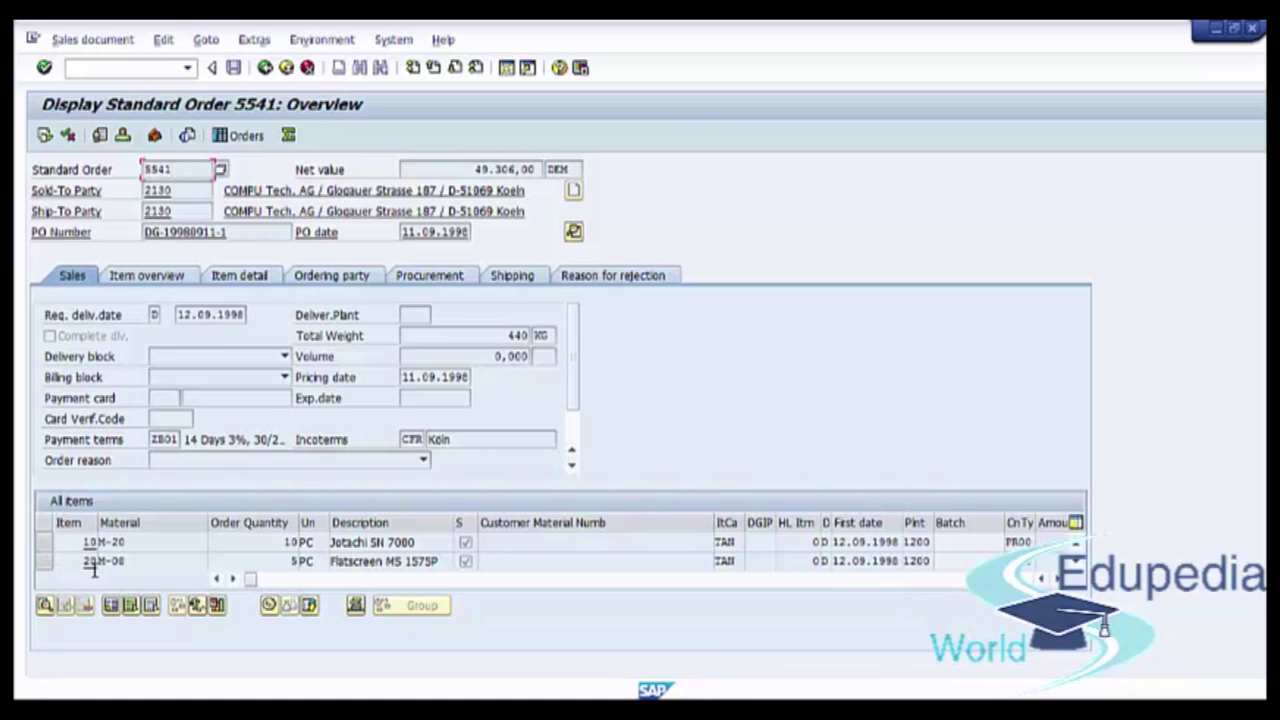
- Open the field help for the material of item 10 and read the Material Number definition
left_click(151, 542)
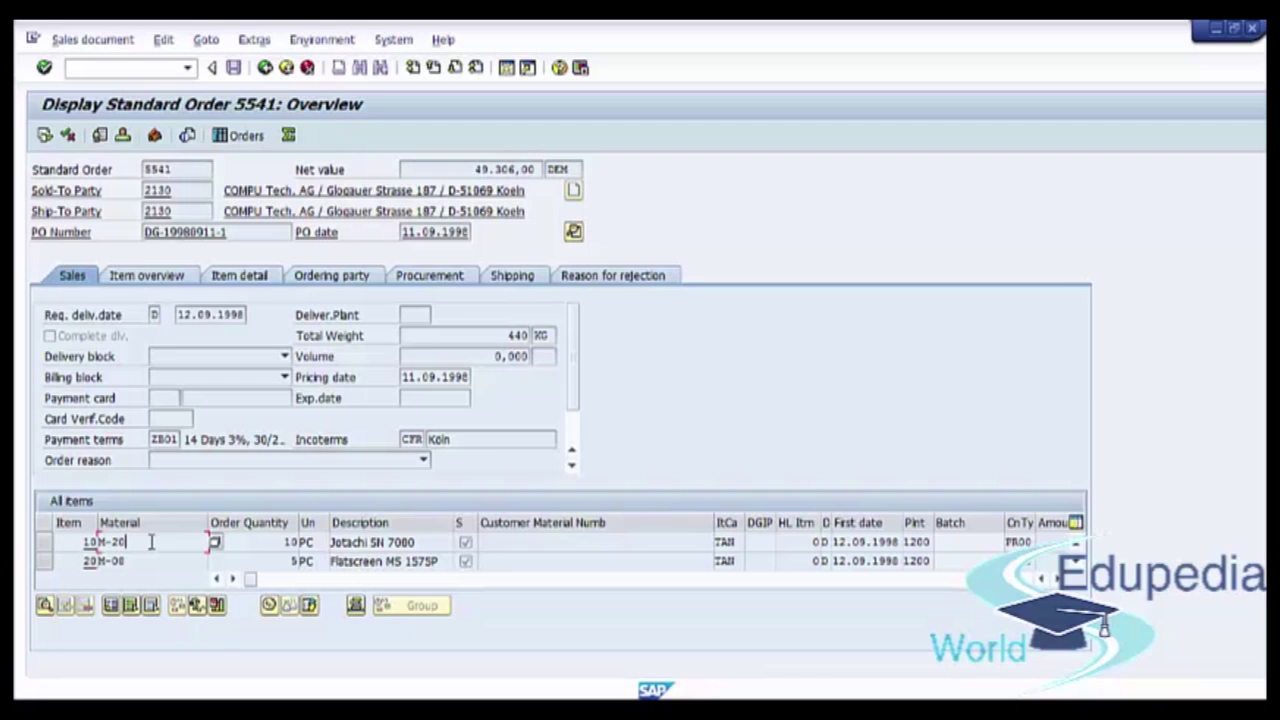
double_click(151, 542)
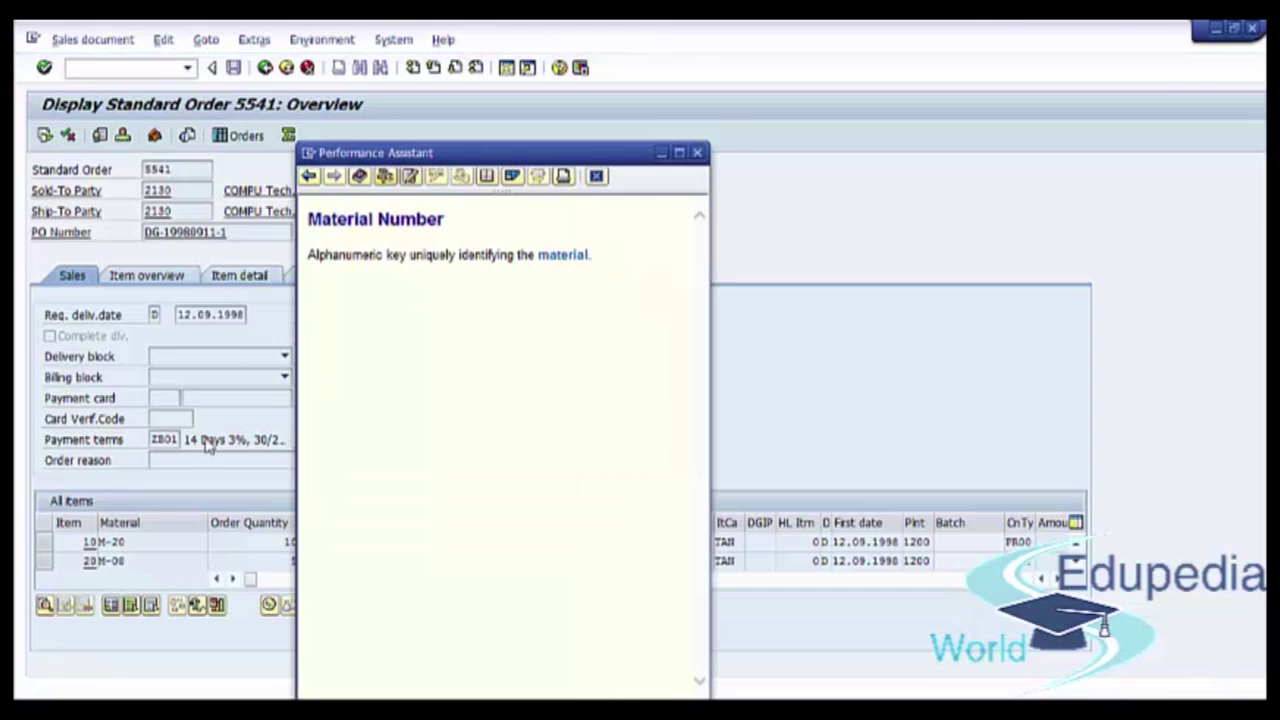
left_click_drag(373, 157, 459, 315)
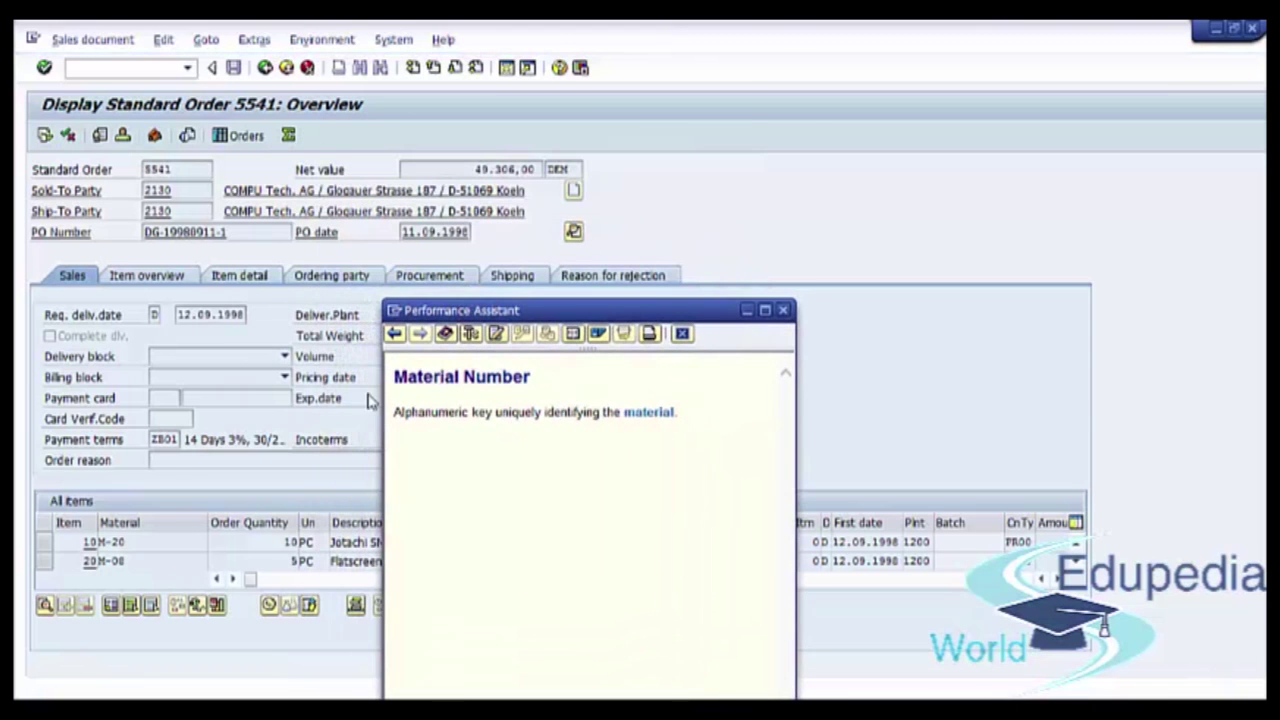
left_click_drag(396, 373, 534, 378)
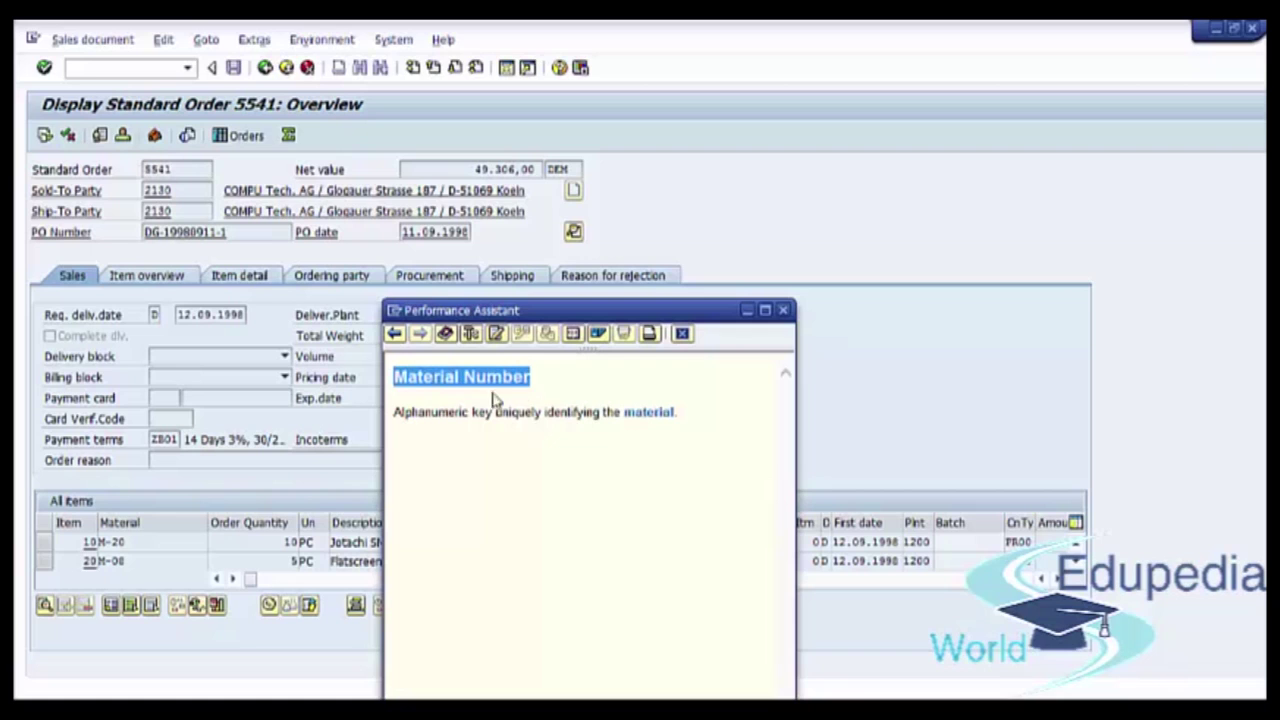
left_click_drag(397, 418, 697, 423)
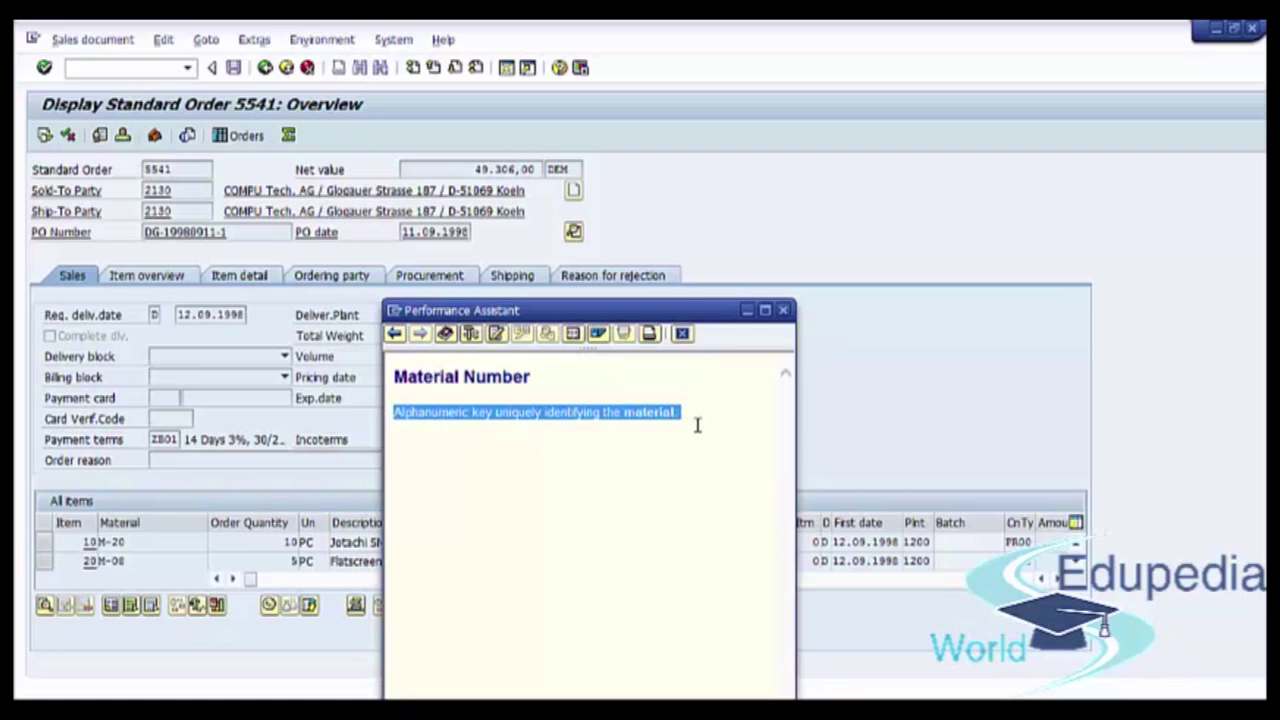
left_click(514, 520)
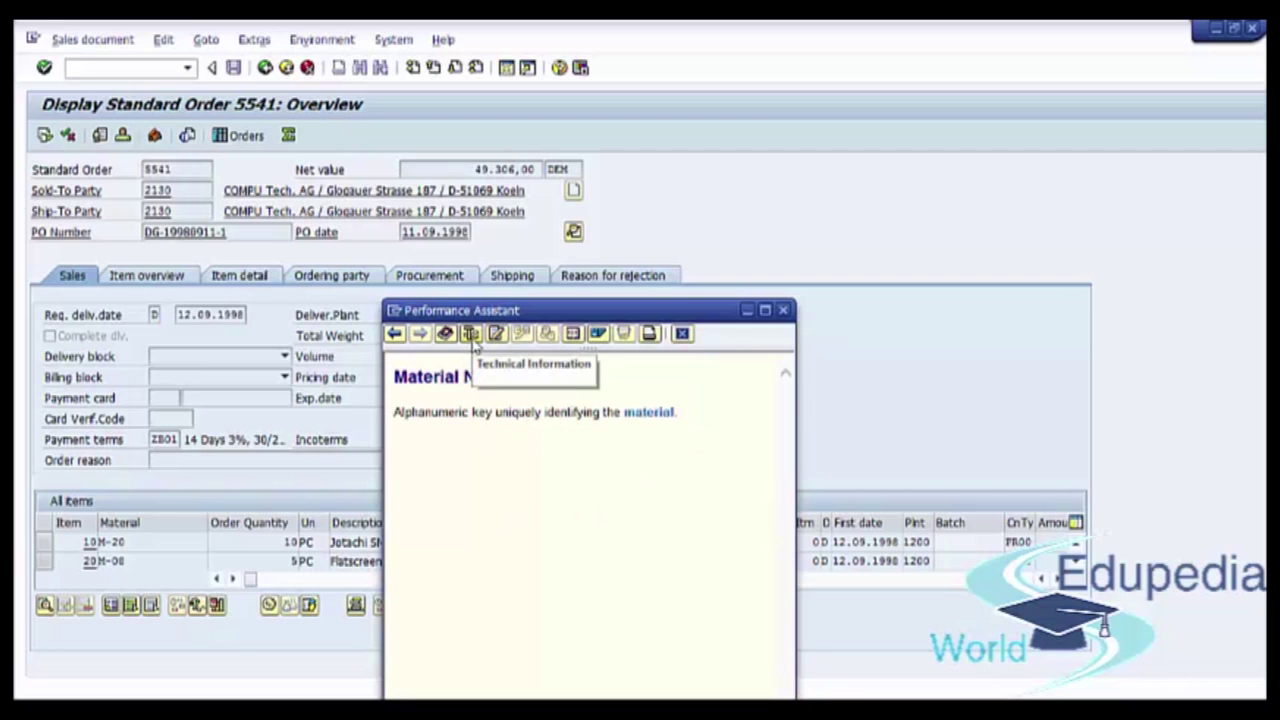
- Examine the table name in the Material field's technical information, and close it along with the field help
left_click(471, 335)
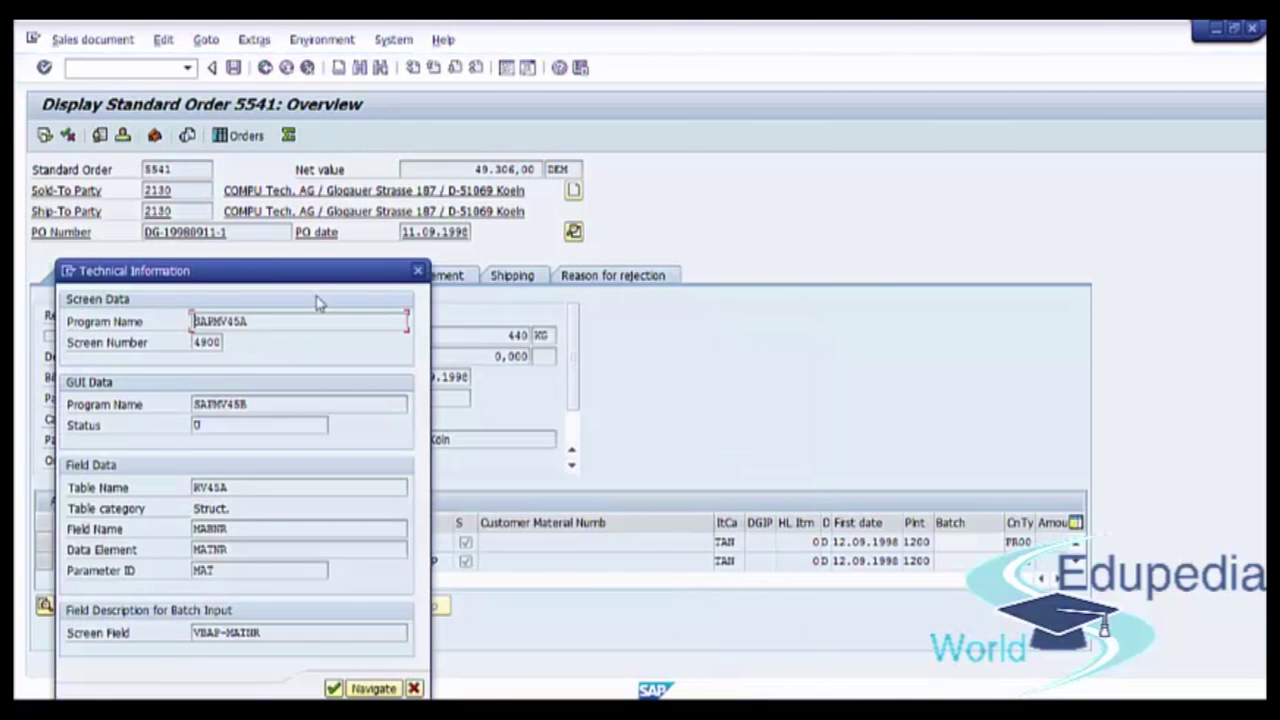
left_click_drag(268, 285, 862, 267)
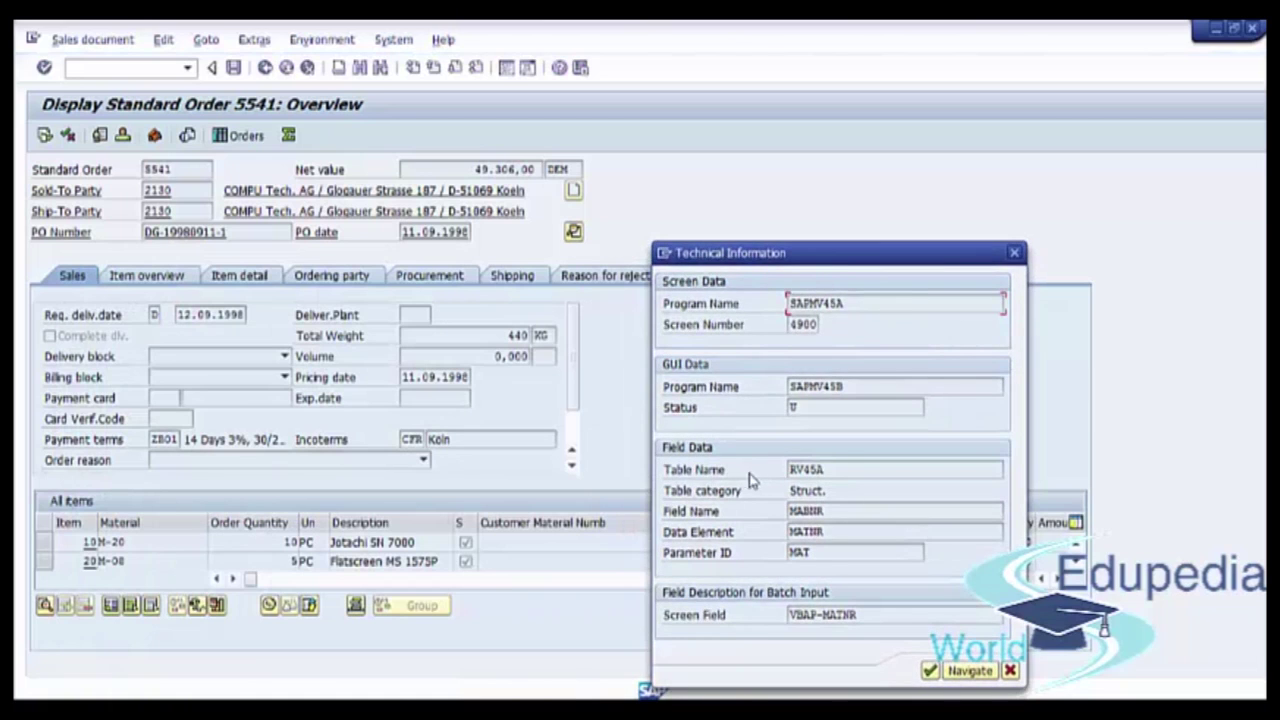
double_click(844, 468)
key("Tab")
double_click(847, 470)
double_click(830, 490)
double_click(836, 470)
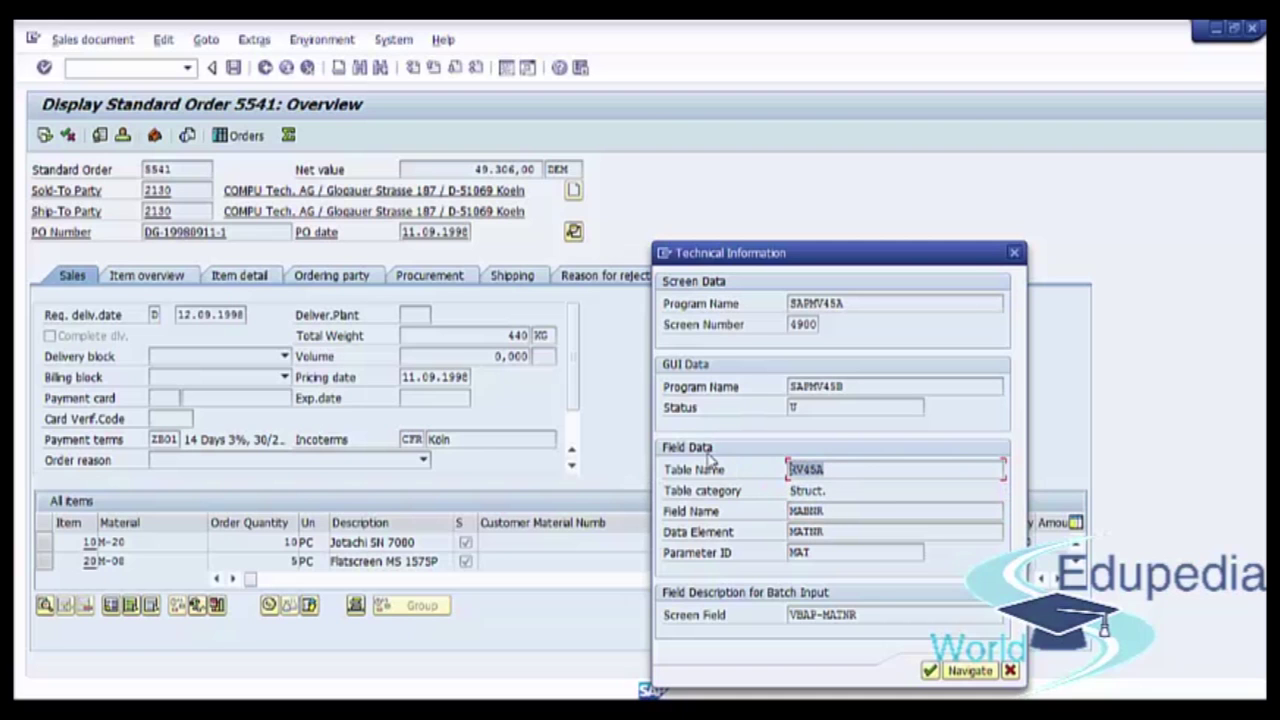
left_click(1013, 253)
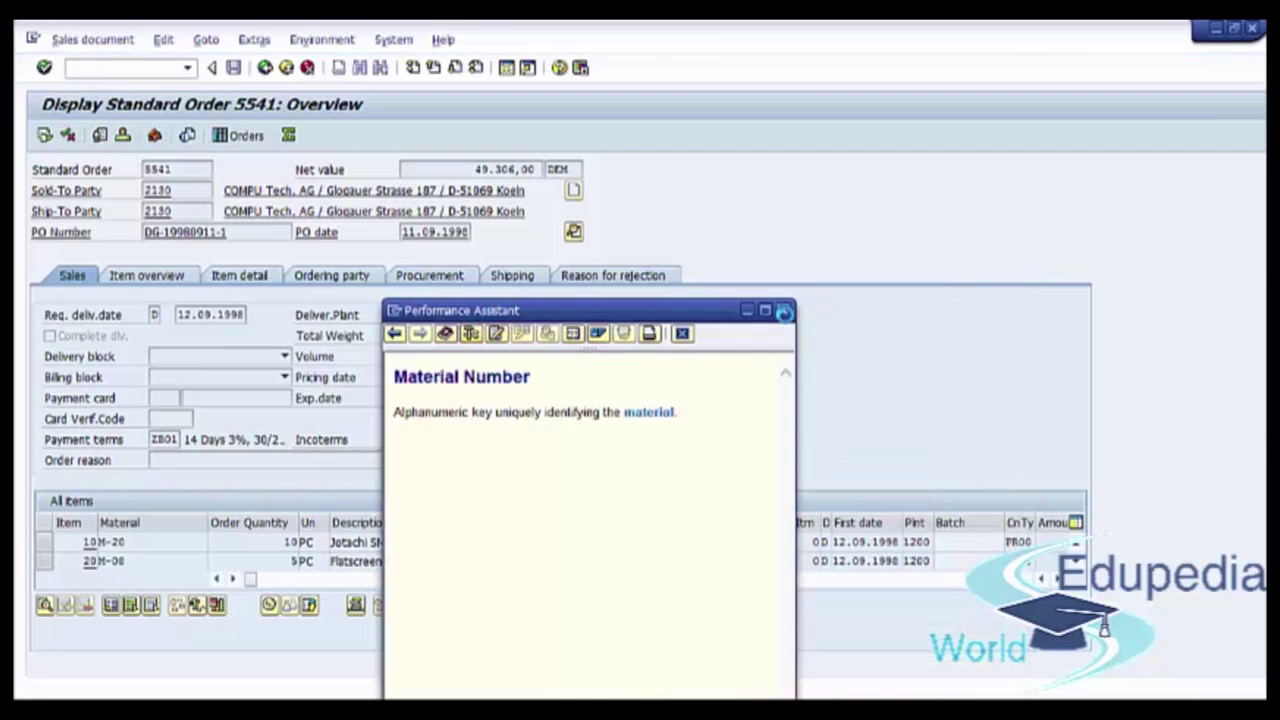
left_click(783, 310)
- Examine the table and field name in the technical information of item 10's Order Quantity, and close it along with the field help
left_click(210, 542)
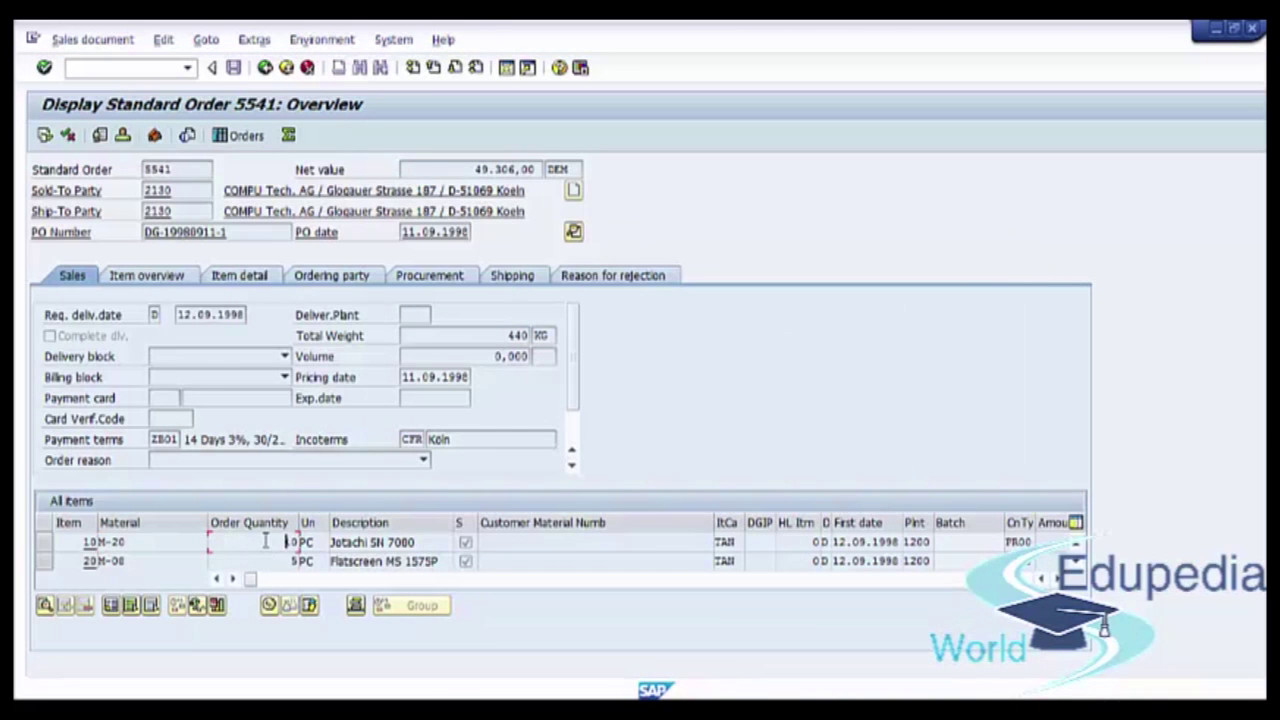
key("F1")
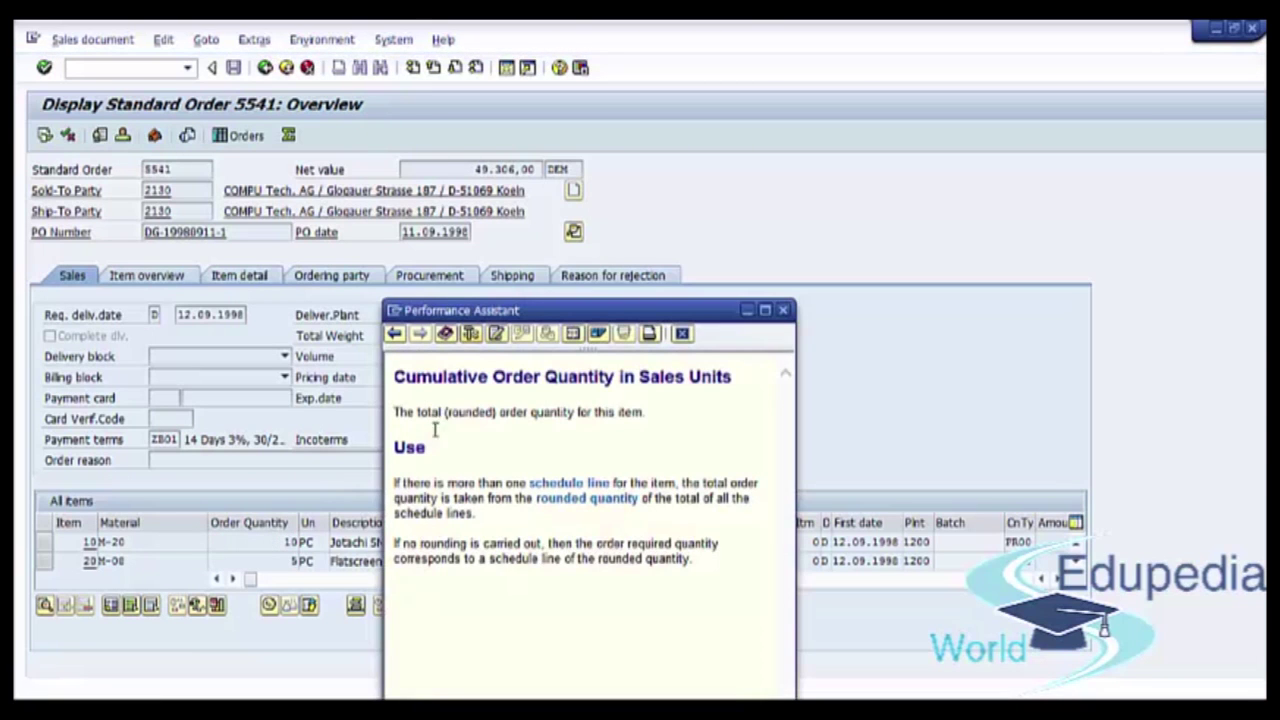
left_click(471, 335)
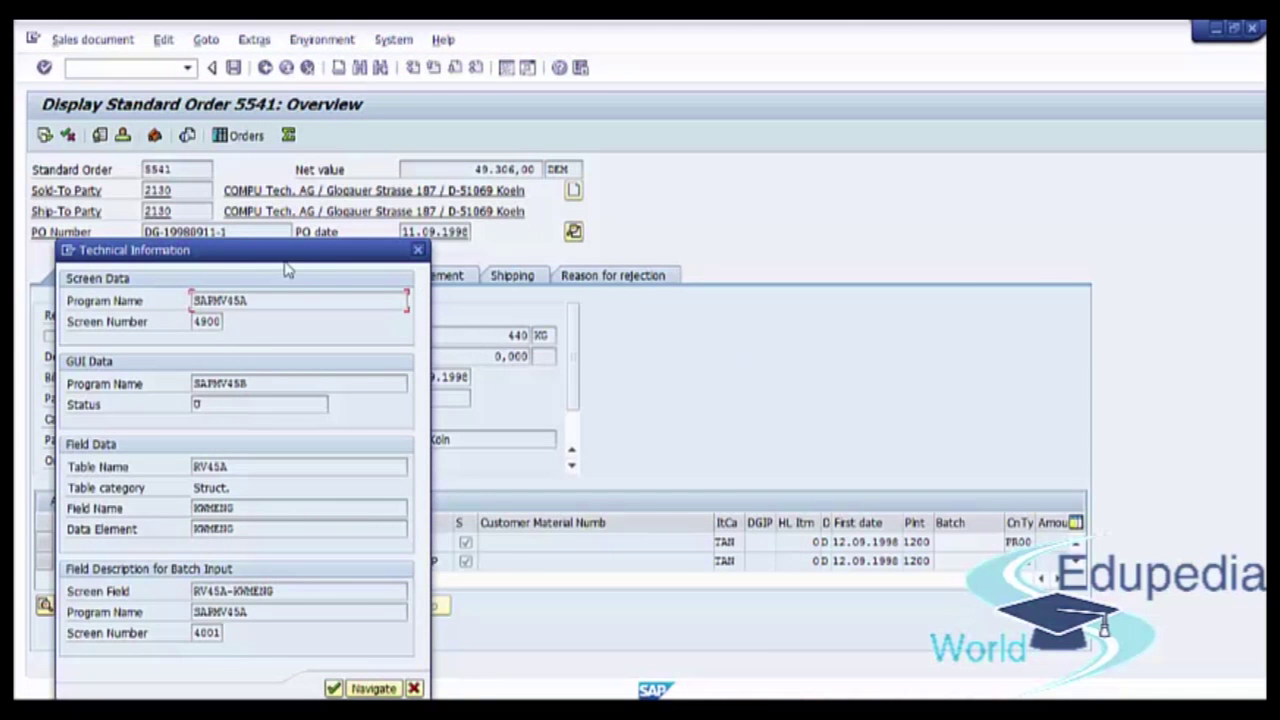
left_click_drag(283, 258, 892, 276)
left_click_drag(862, 485, 649, 480)
key("Tab")
key("Tab")
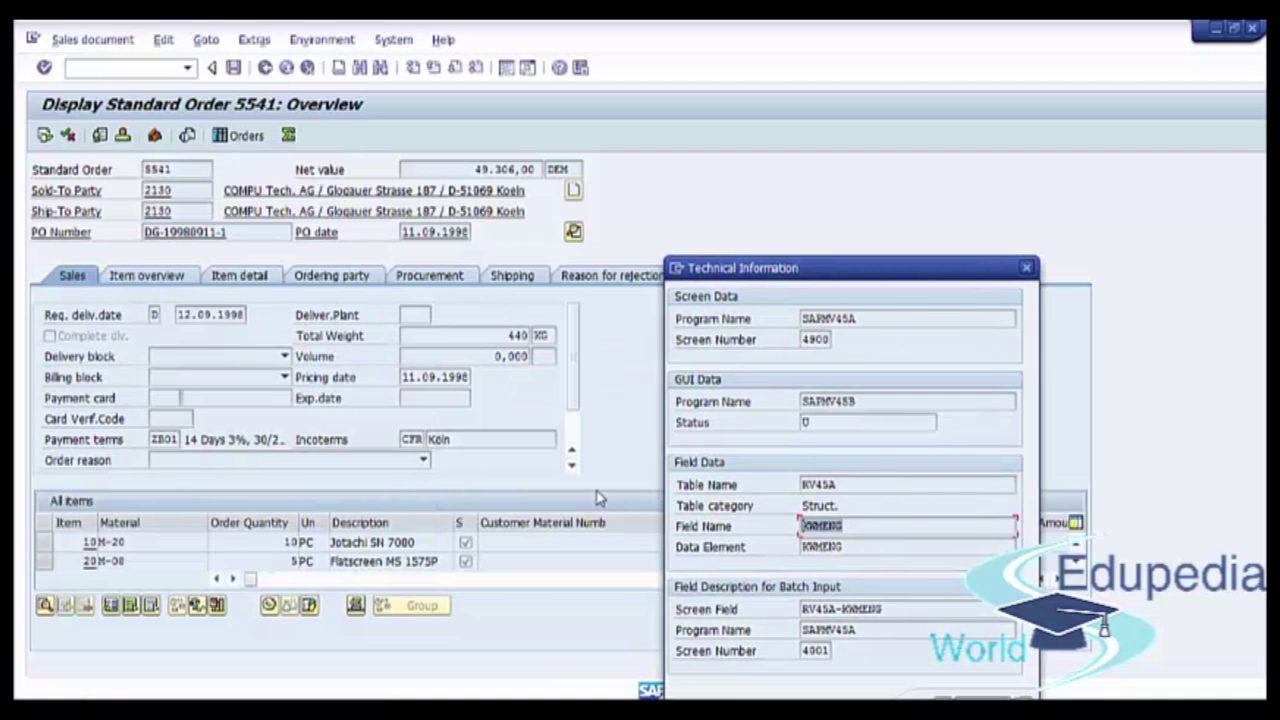
left_click(1025, 268)
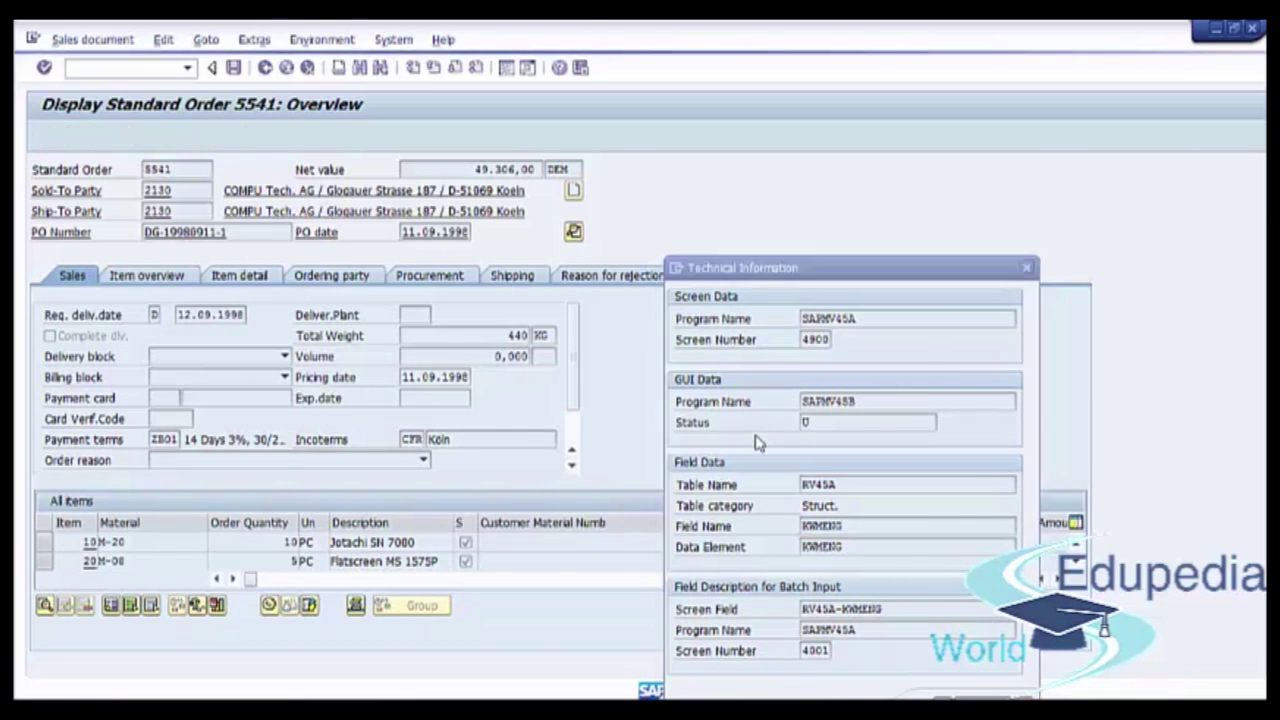
left_click(778, 308)
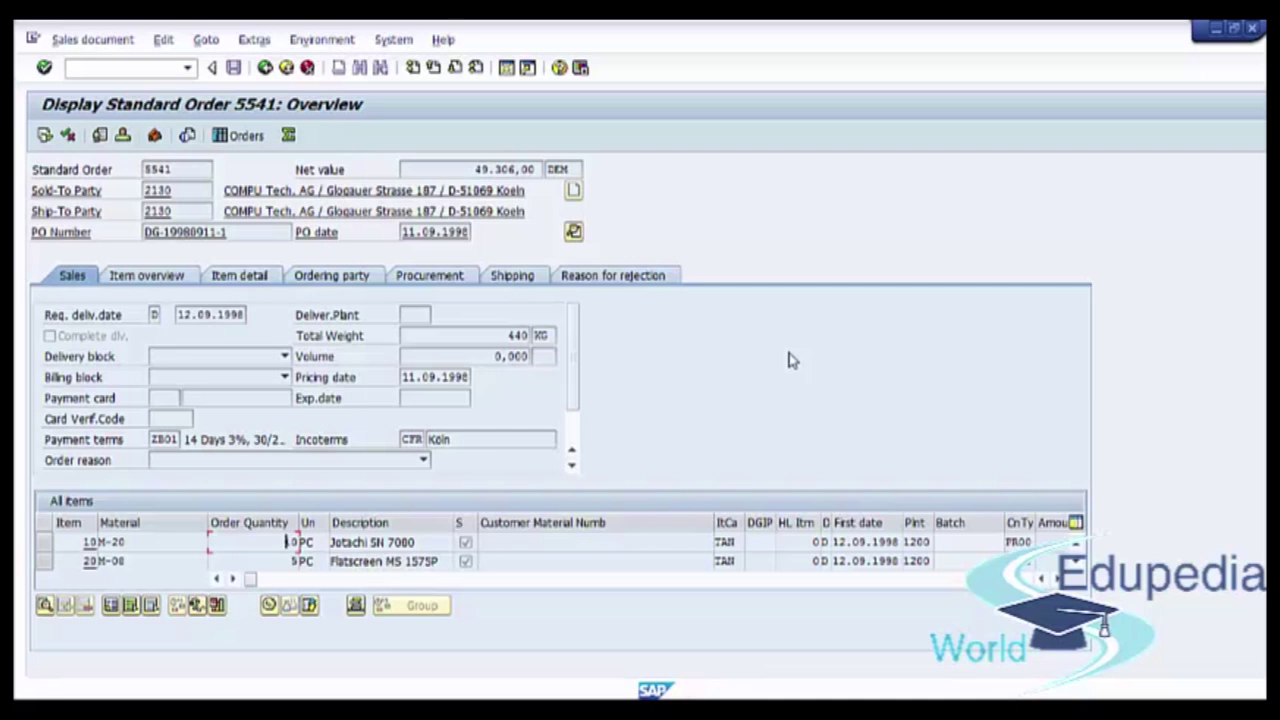
- Examine the table name in the Standard Order field's technical information again, and close it along with the field help
left_click(186, 172)
key("F1")
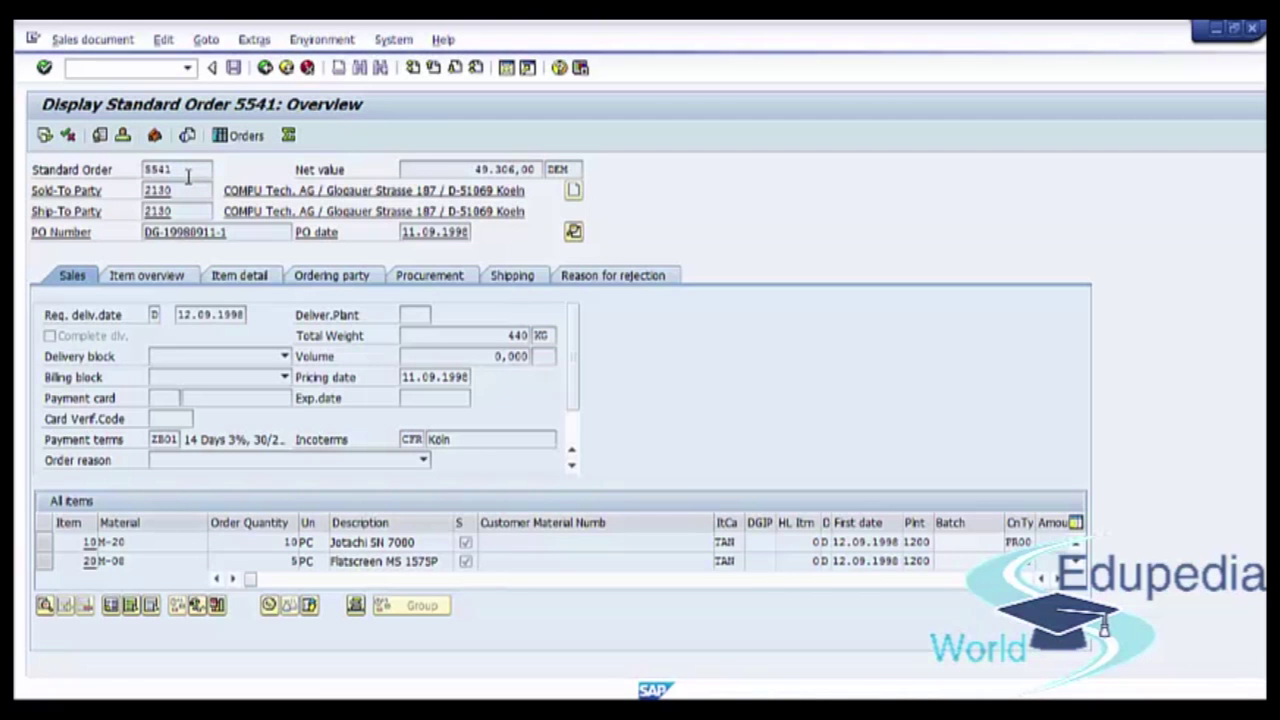
left_click(472, 333)
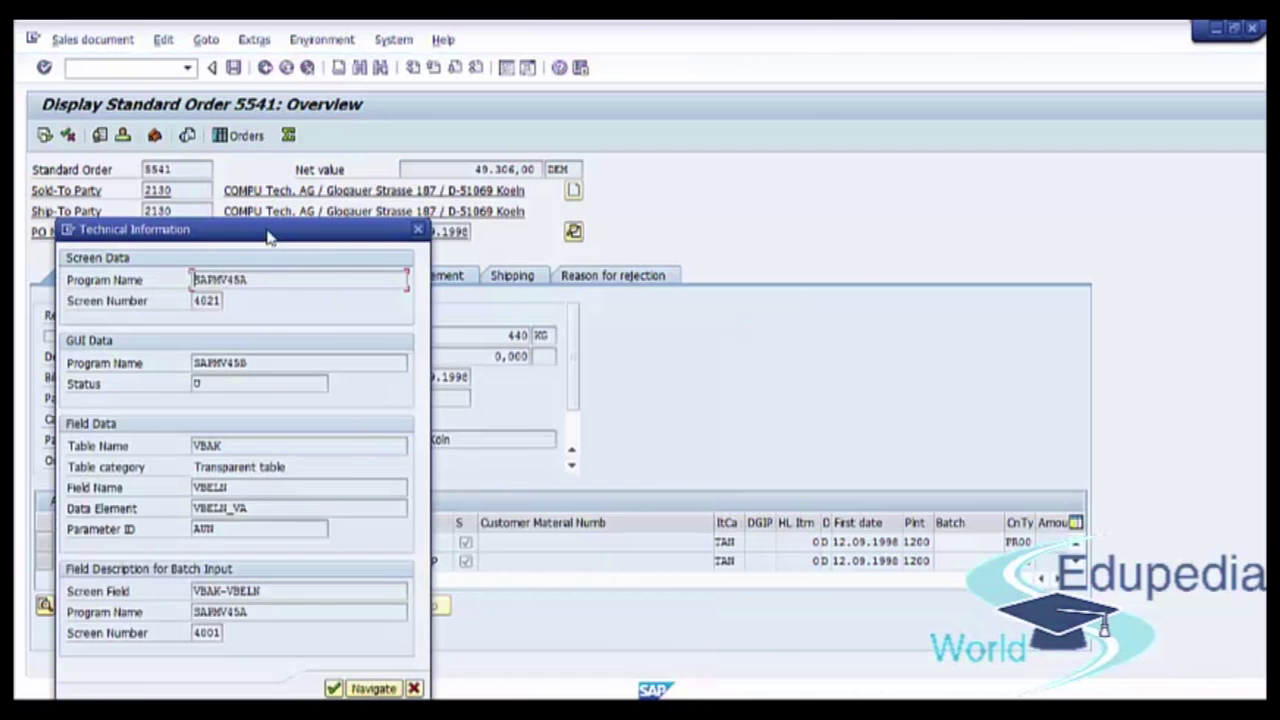
left_click_drag(271, 230, 727, 213)
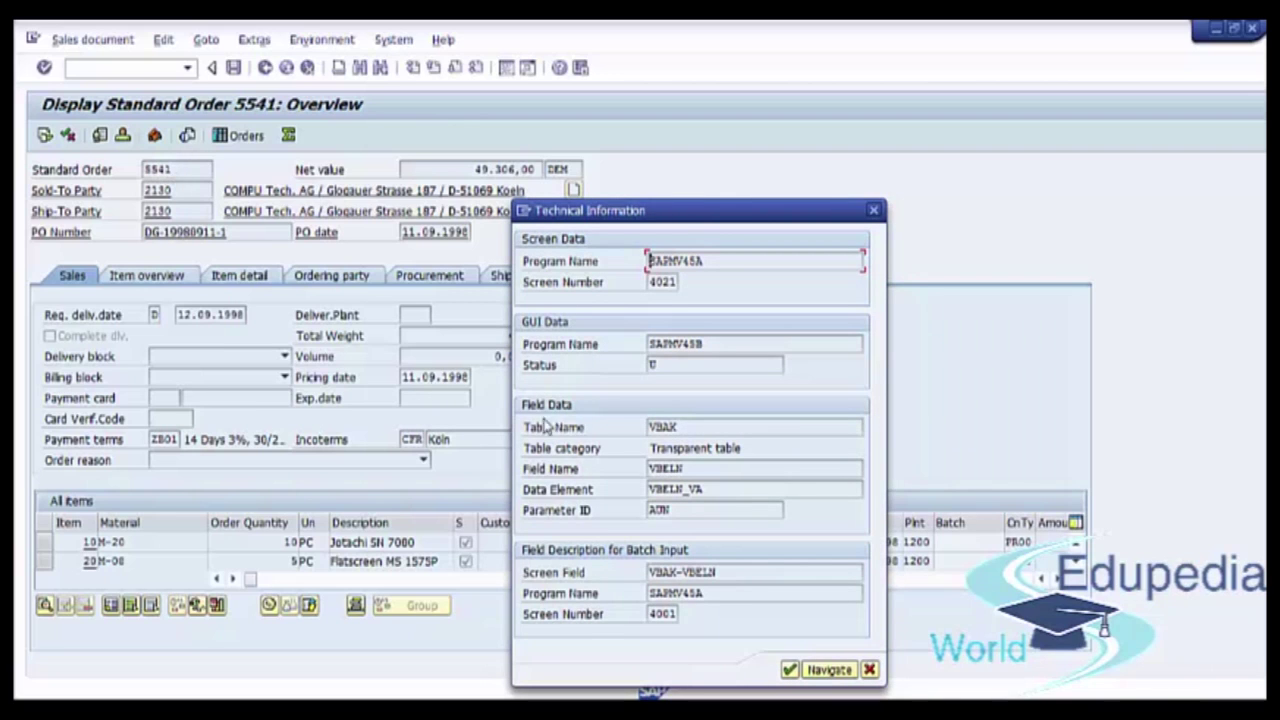
left_click_drag(649, 425, 690, 427)
left_click(873, 210)
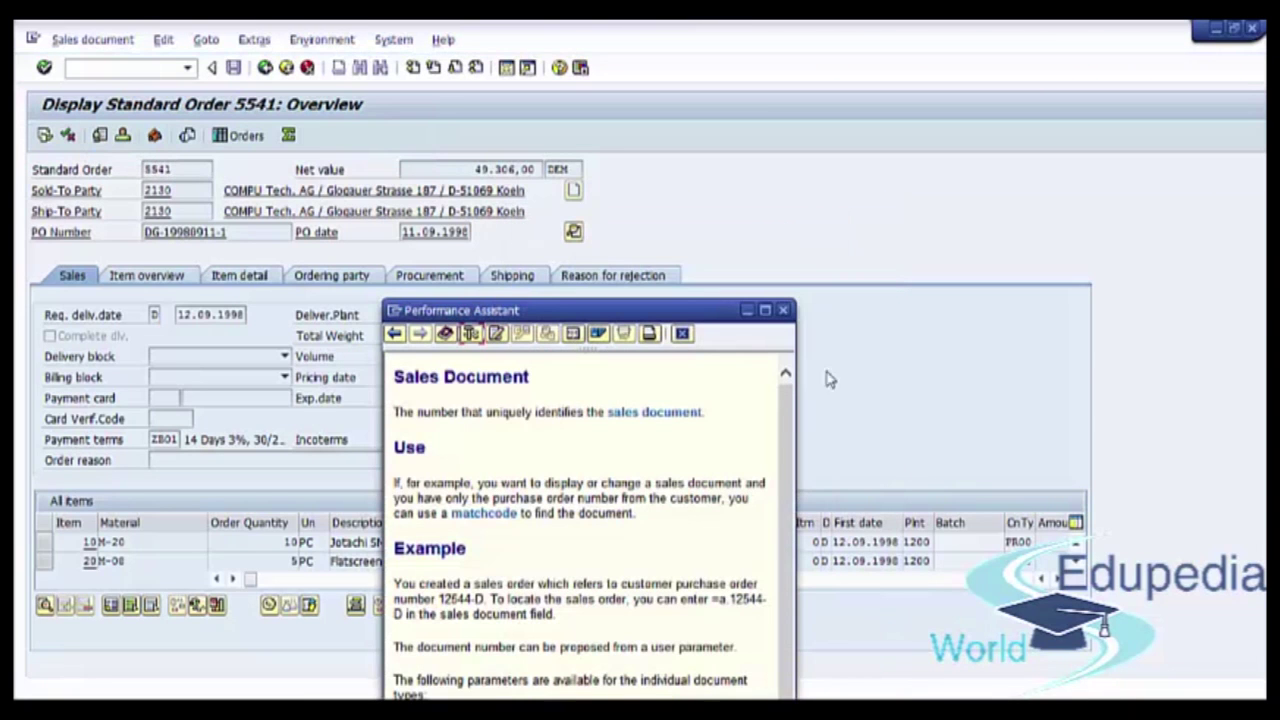
left_click_drag(205, 168, 90, 162)
left_click(90, 162)
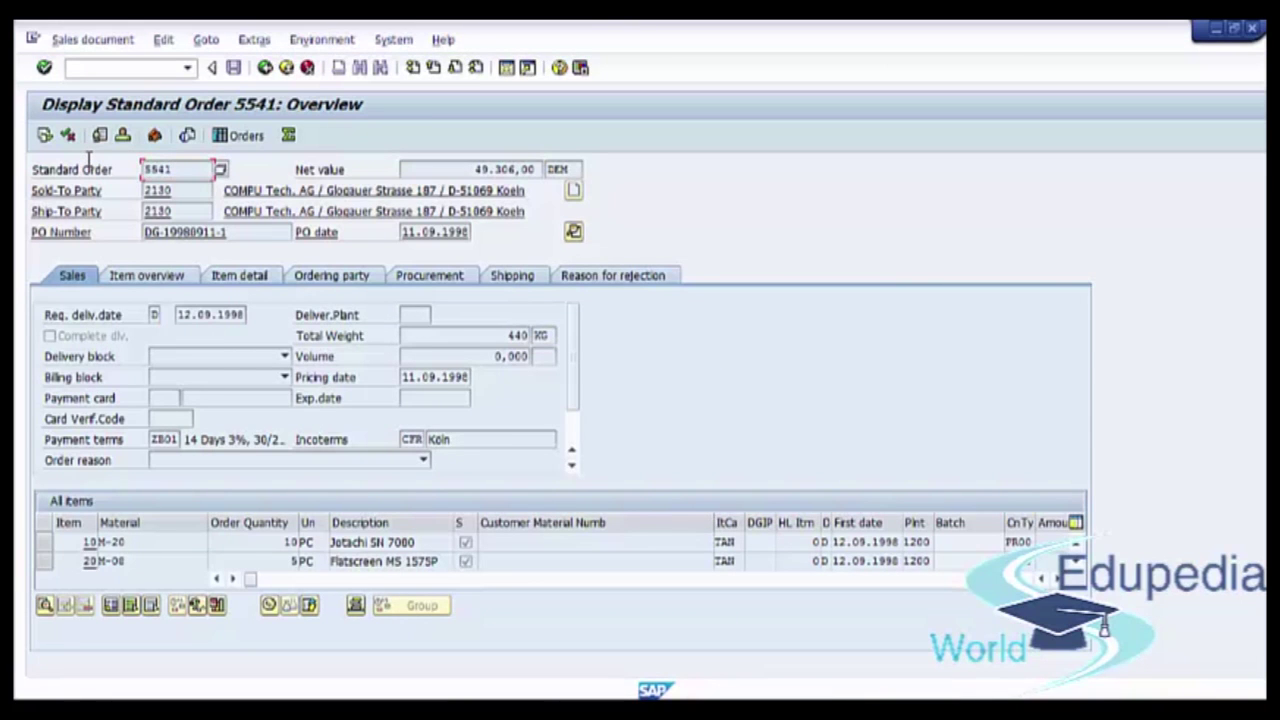
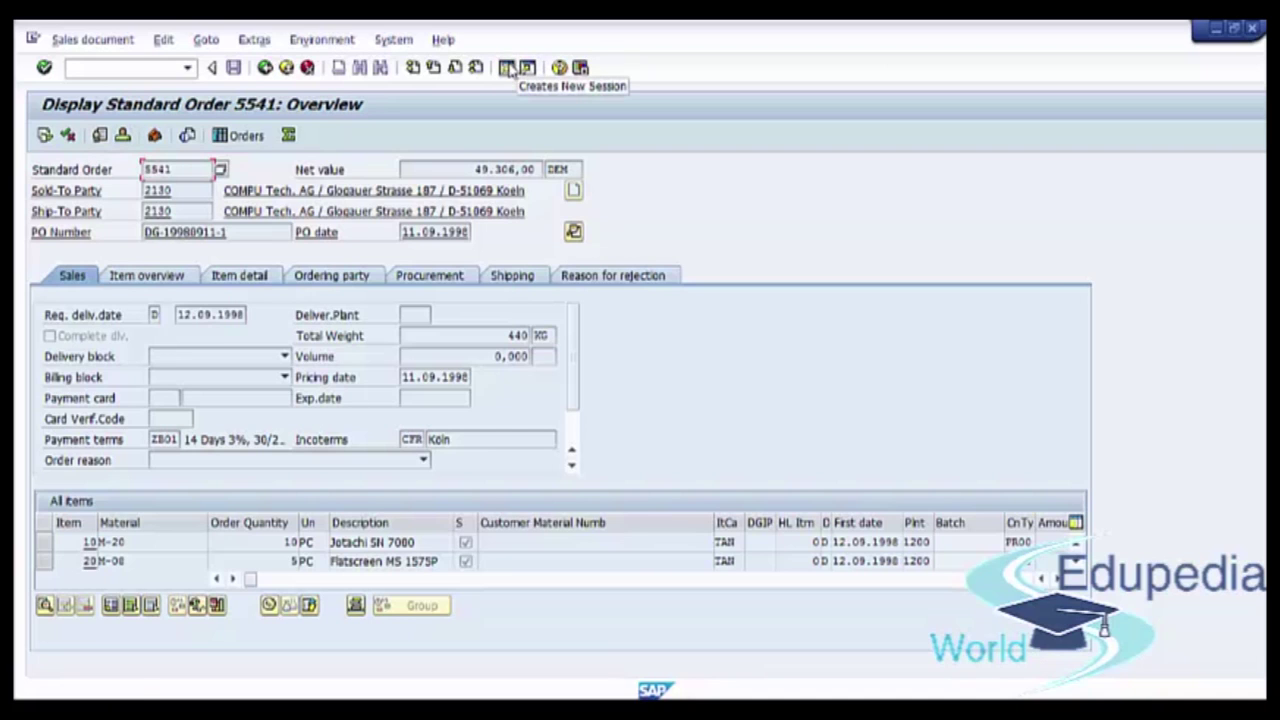
- In a new session, collapse the Favorites folder and start transaction se16n for table VBAK
left_click(510, 67)
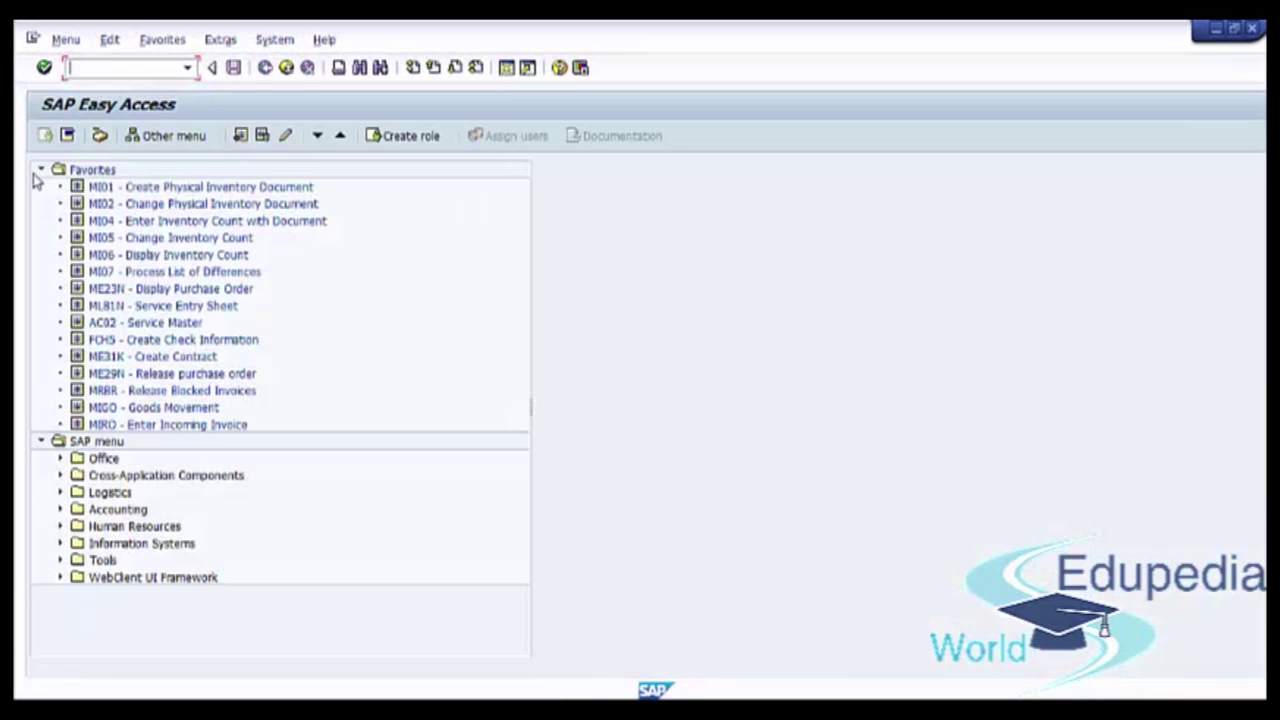
left_click(40, 170)
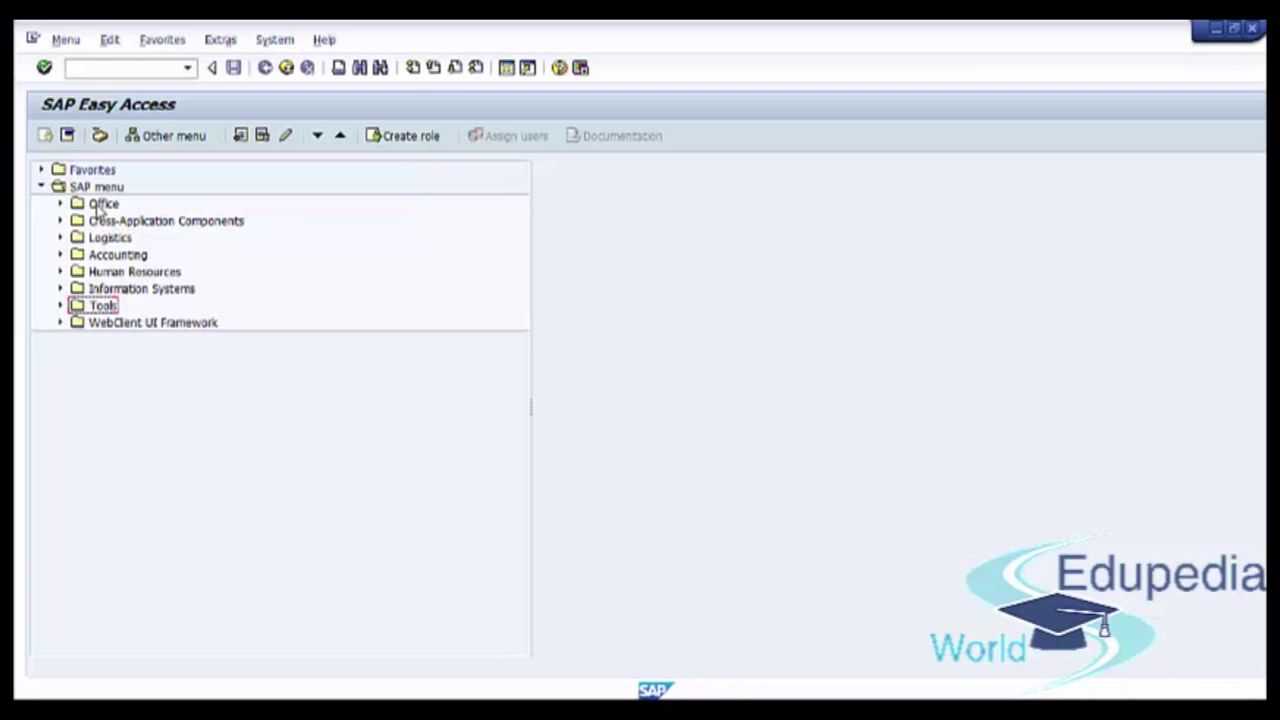
left_click(87, 70)
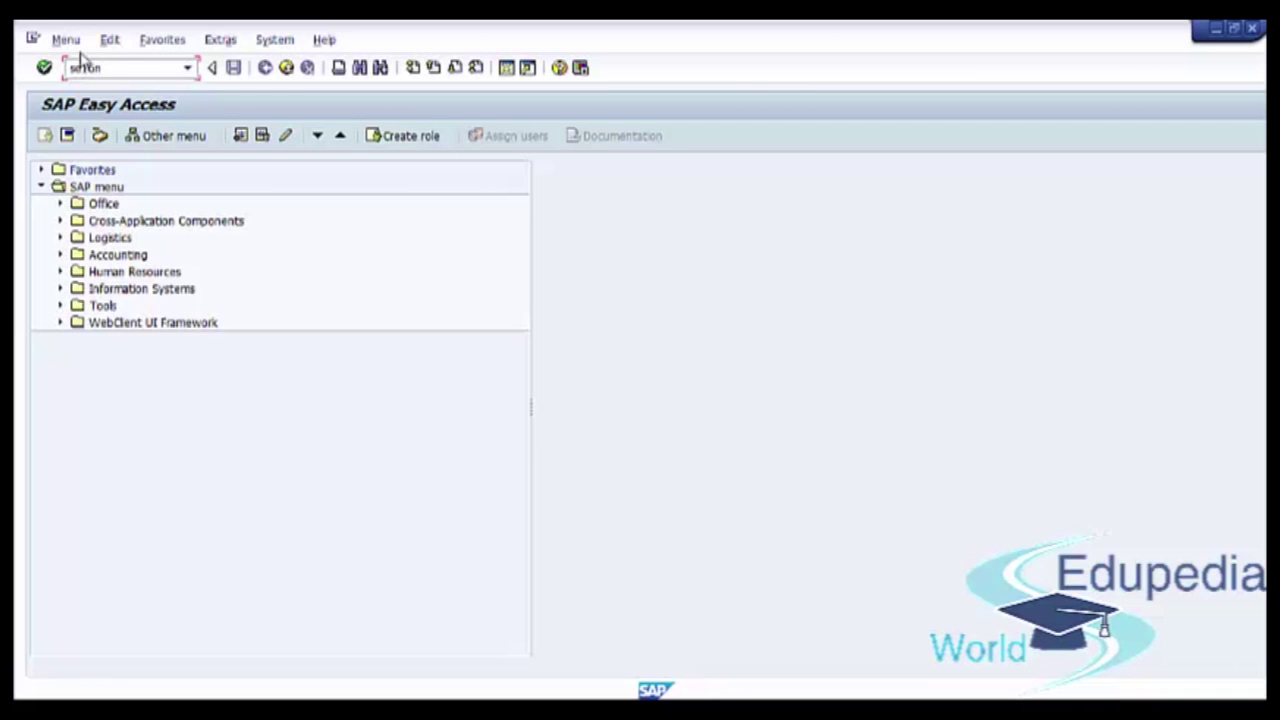
left_click(44, 68)
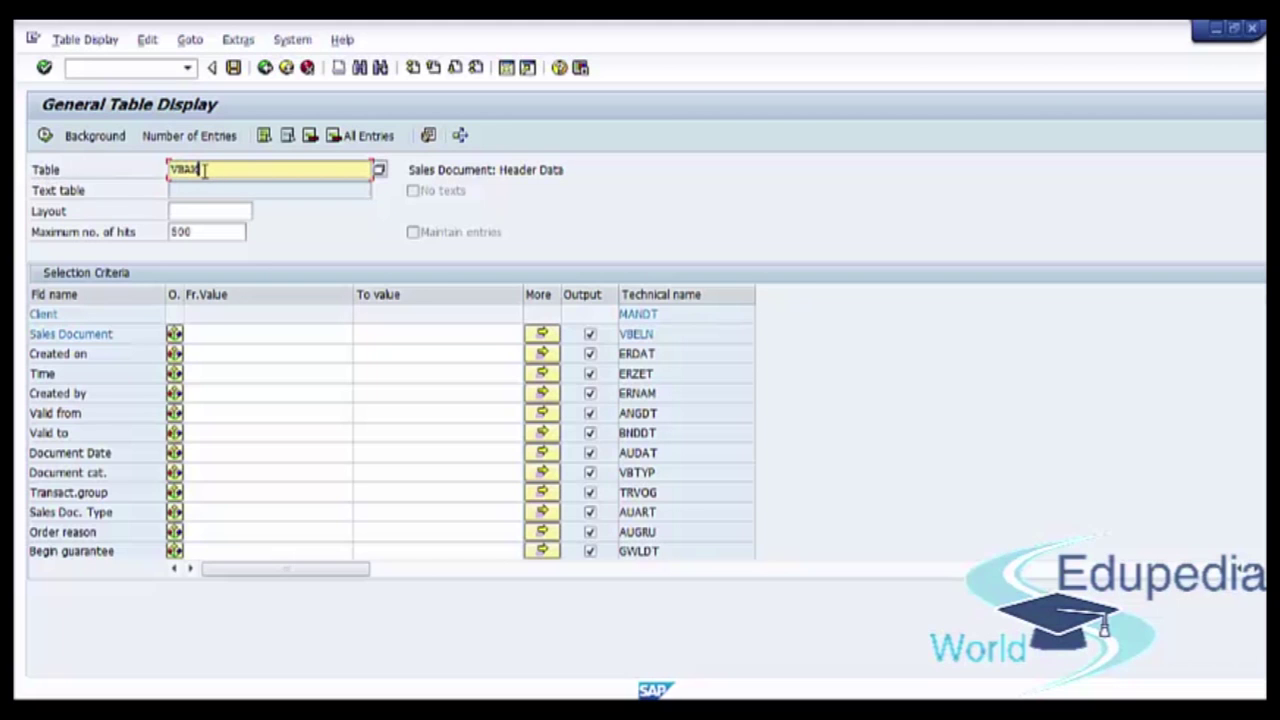
- Search the repository for tables whose names match V*
left_click(379, 172)
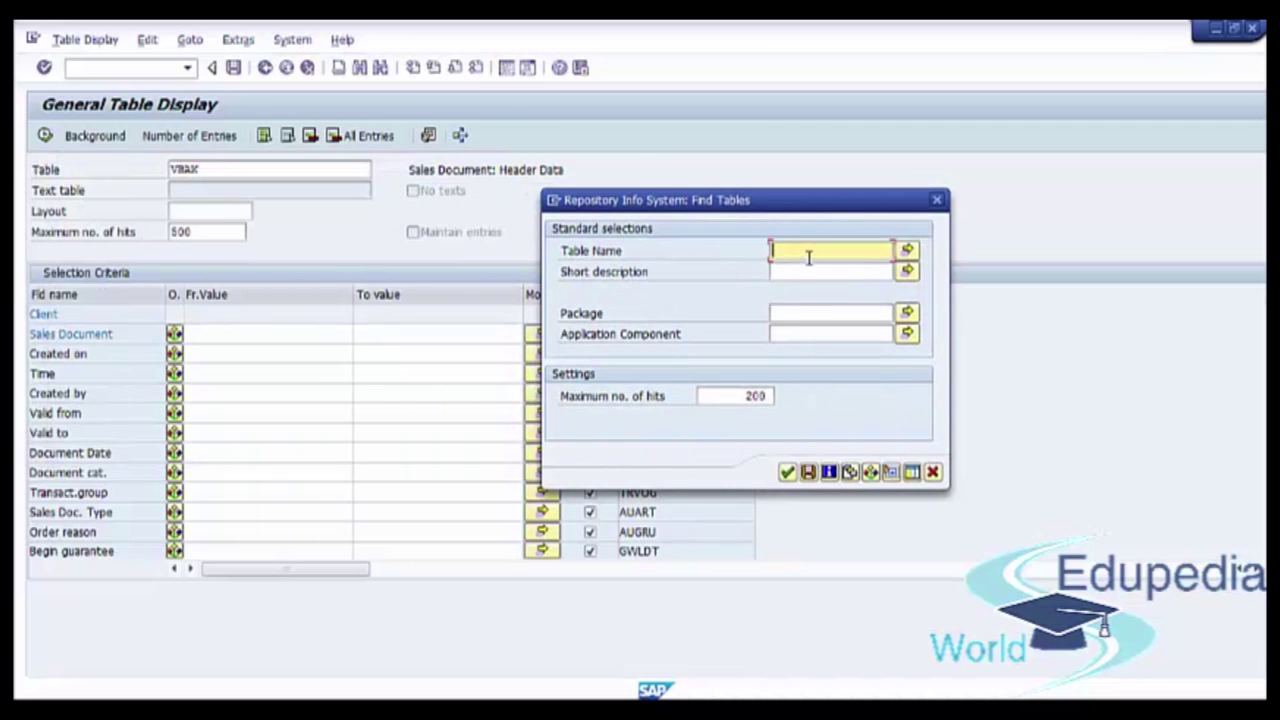
left_click(813, 247)
type("V*")
left_click(786, 474)
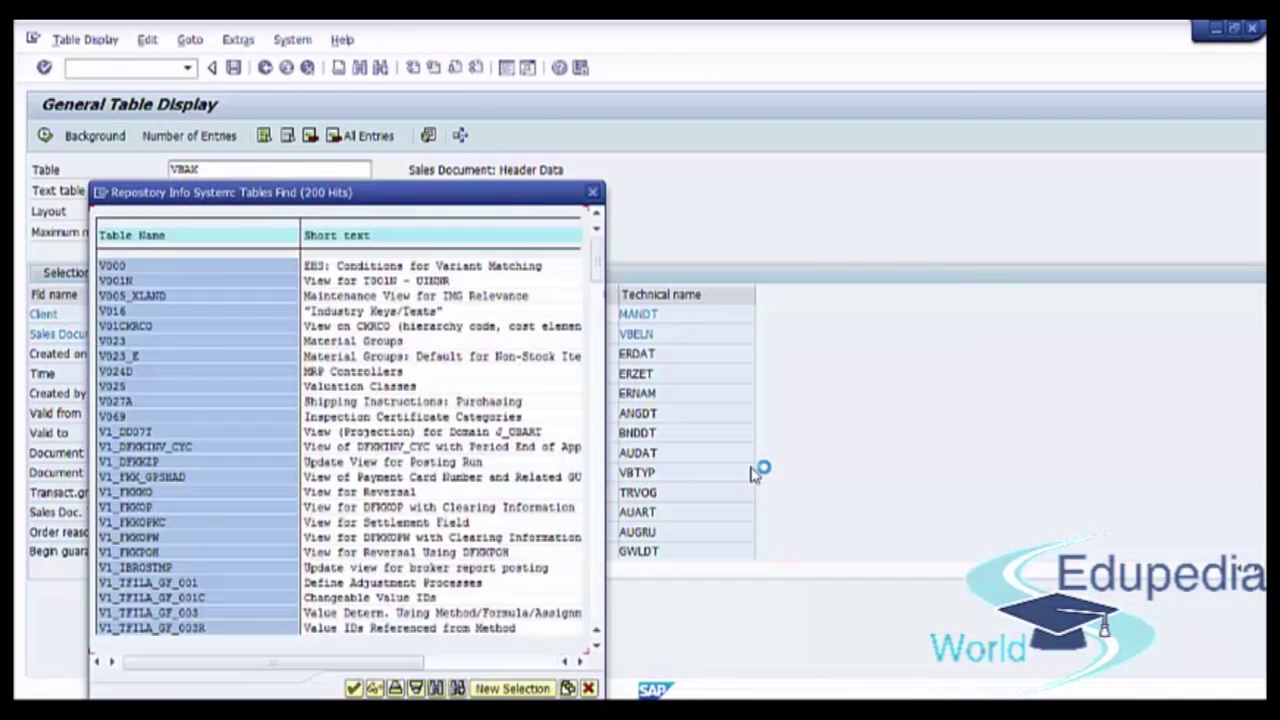
- Browse the list of found tables and close it without choosing one
left_click_drag(463, 197, 936, 64)
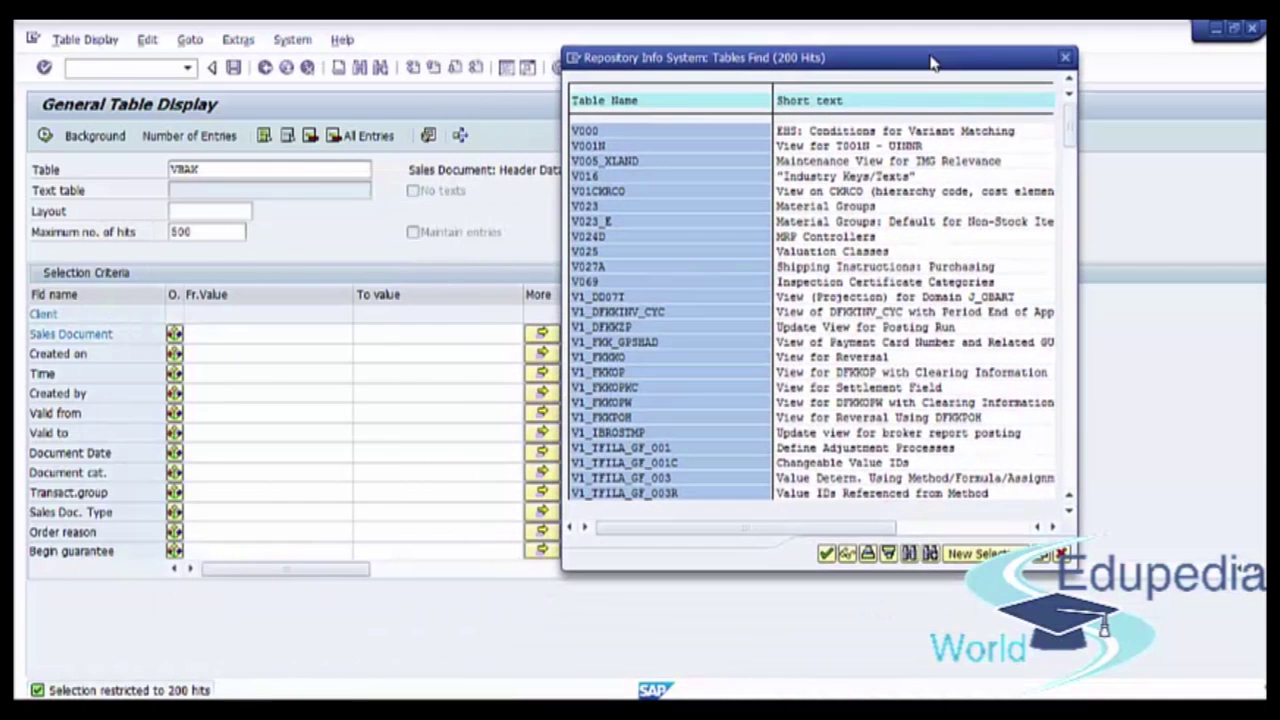
scroll(836, 245, "down", 4)
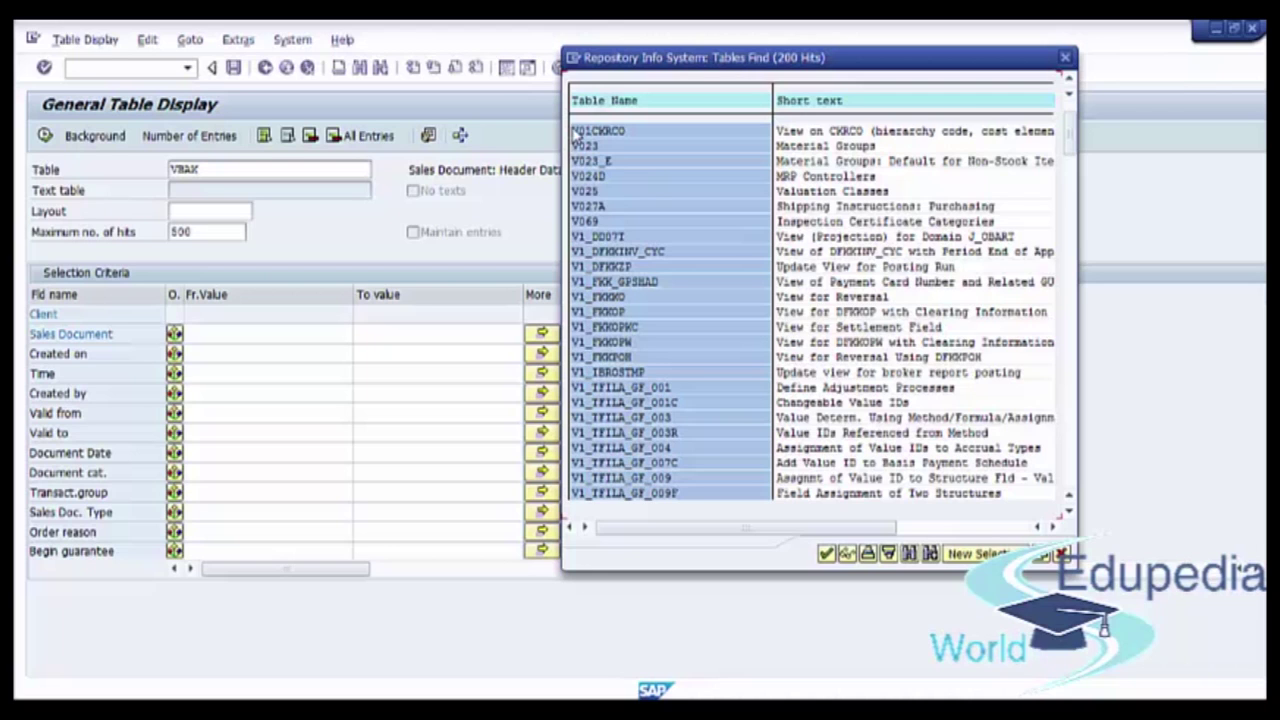
left_click(1068, 470)
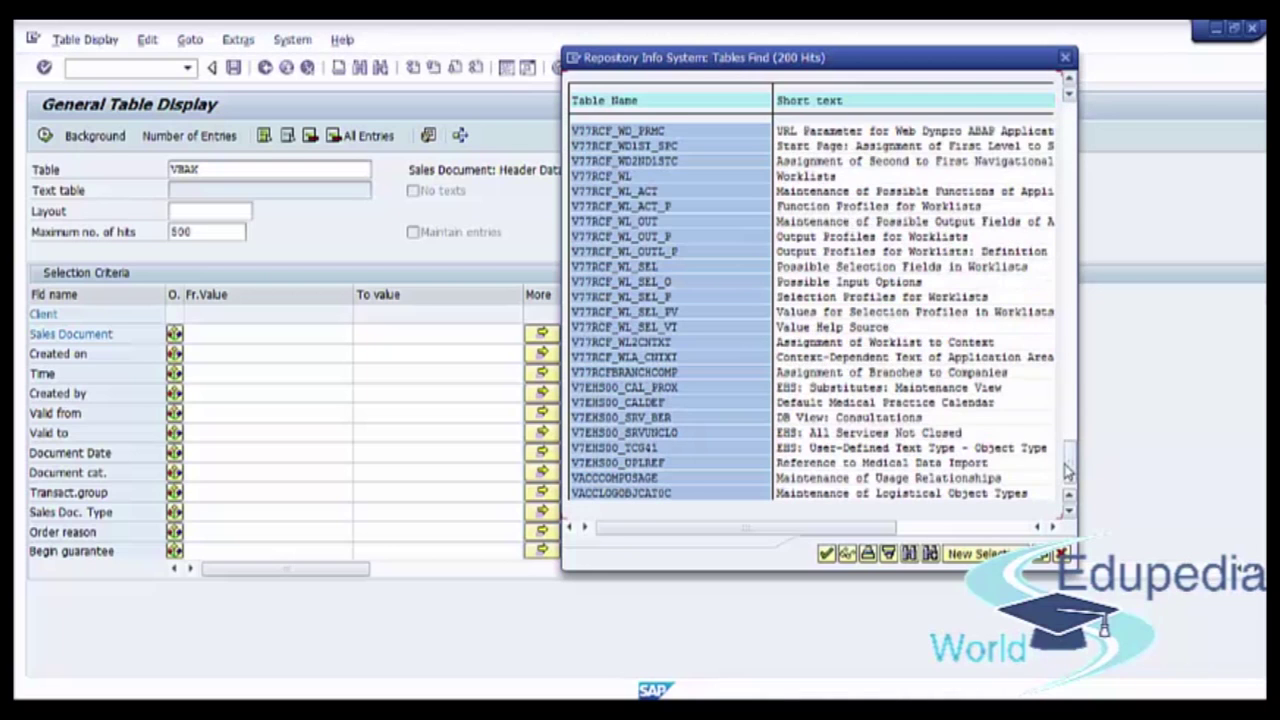
left_click(1065, 58)
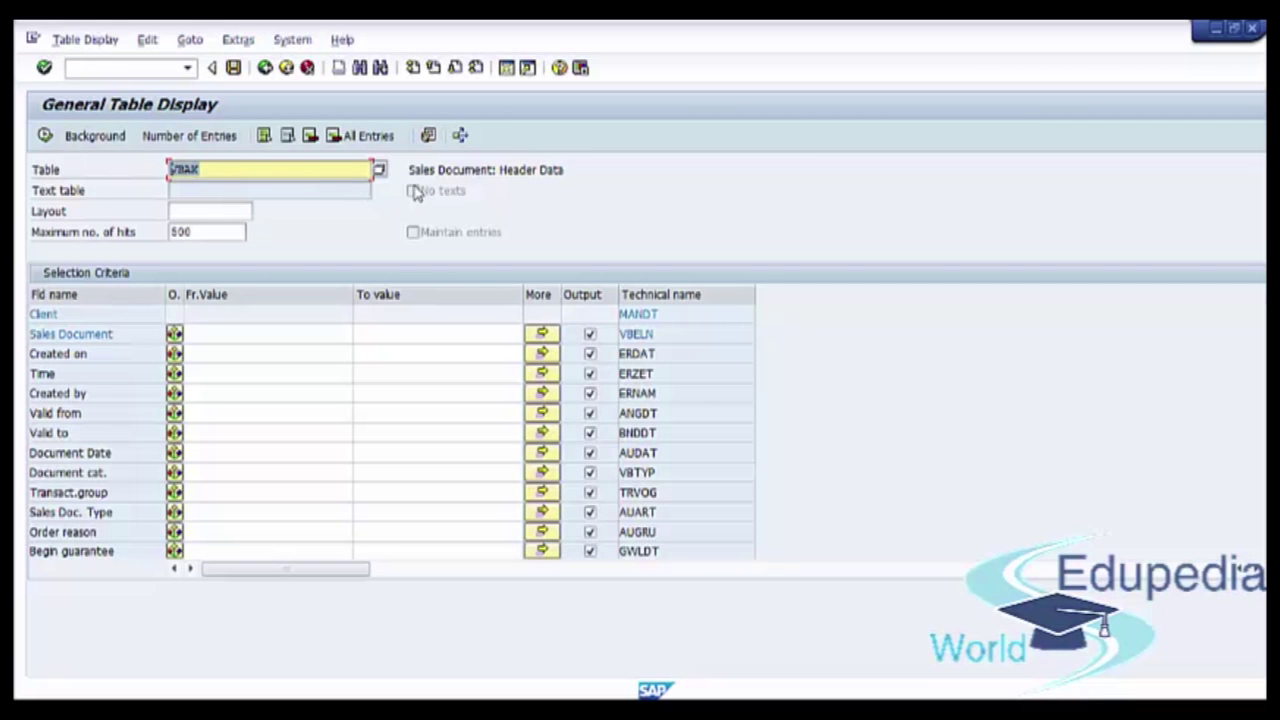
- Clear the maximum number of hits for the VBAK table selection
left_click_drag(408, 170, 569, 174)
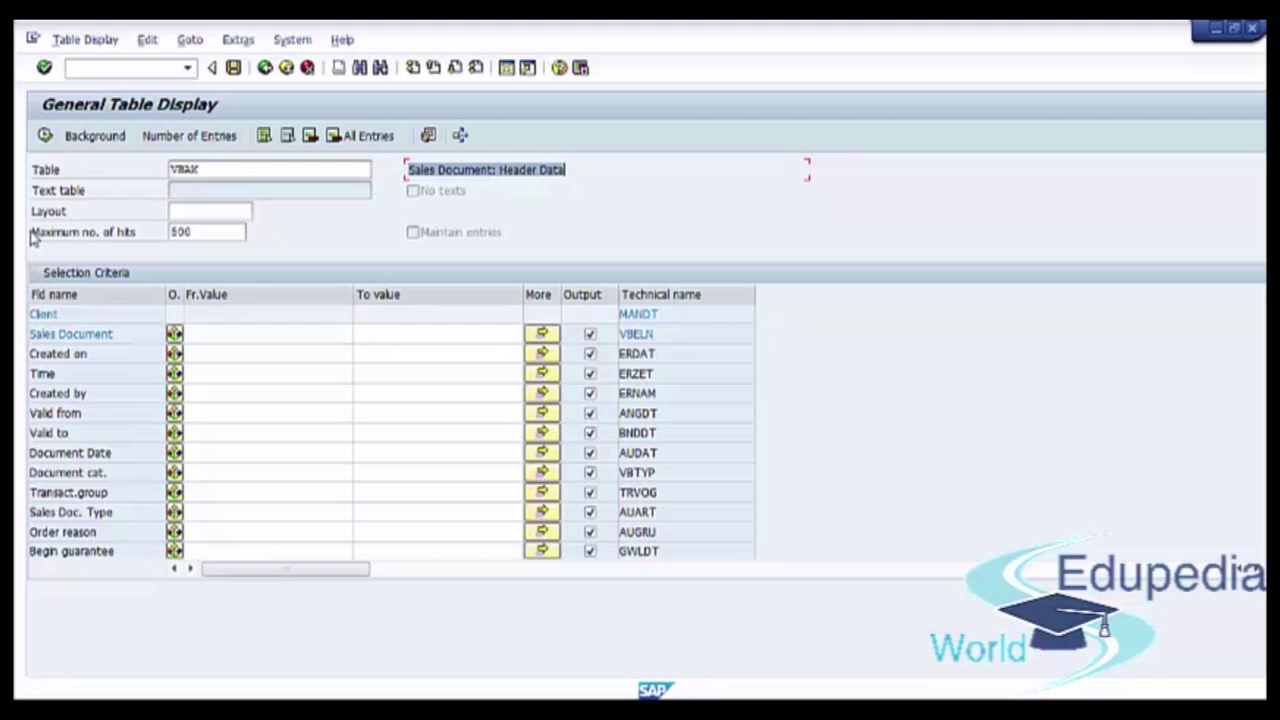
double_click(210, 232)
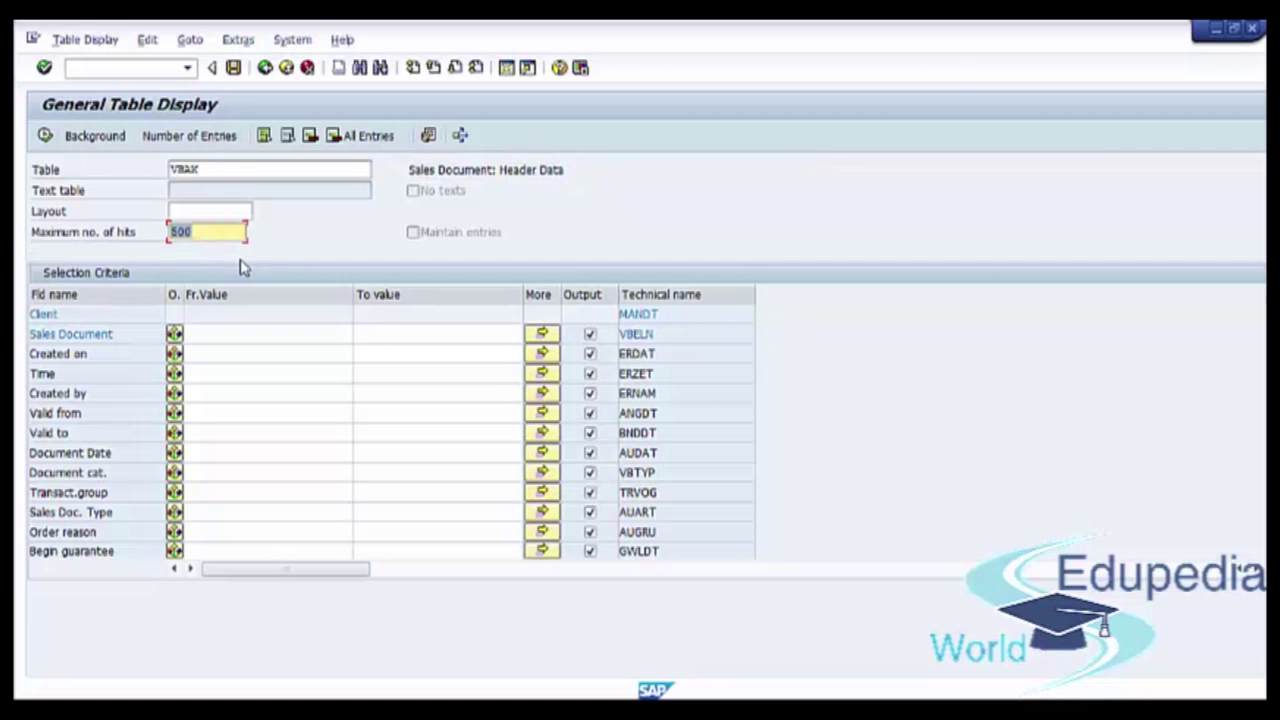
key("BackSpace")
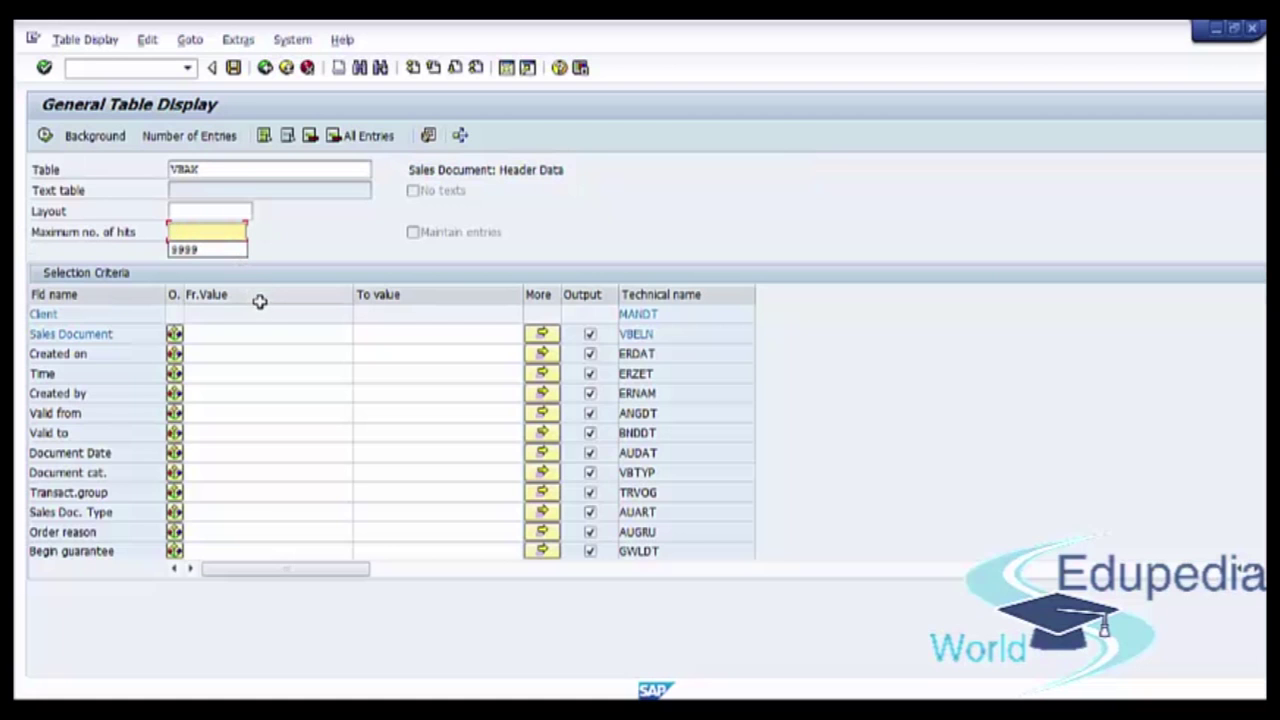
left_click(339, 255)
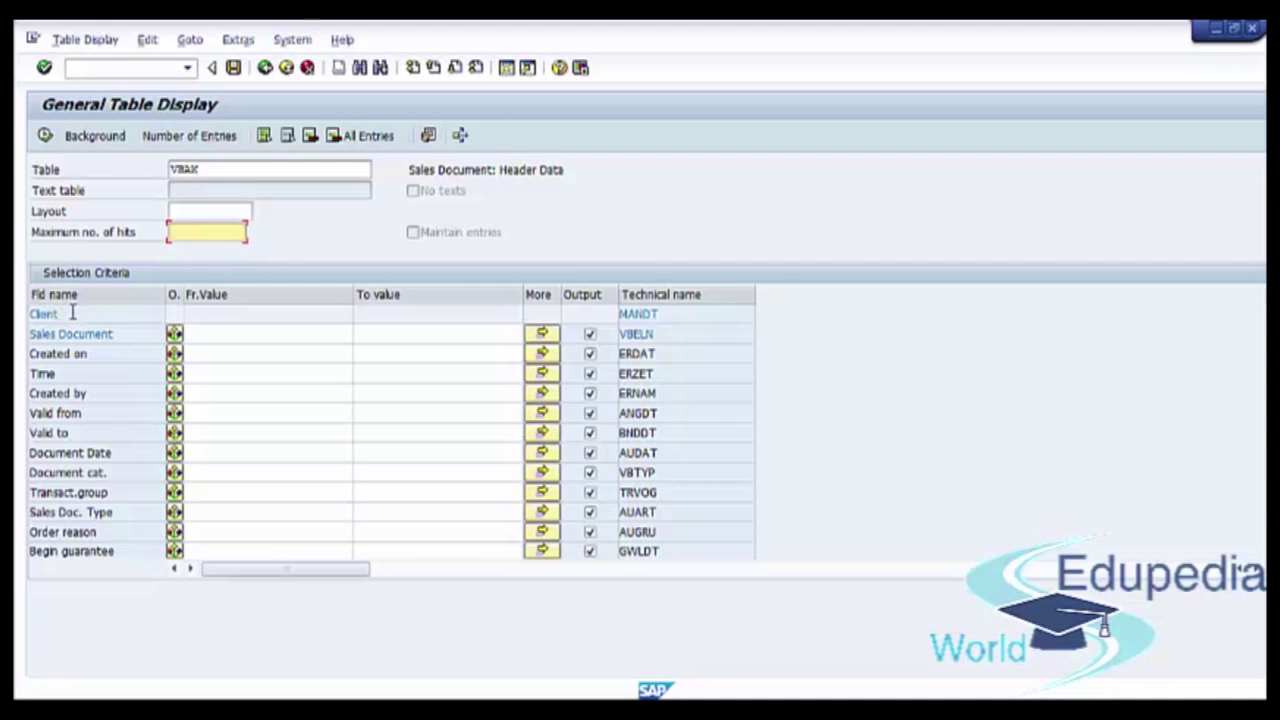
- Exclude the Valid from, Valid to and Document Date fields from the output, keeping Sales Document included
left_click_drag(75, 315, 28, 315)
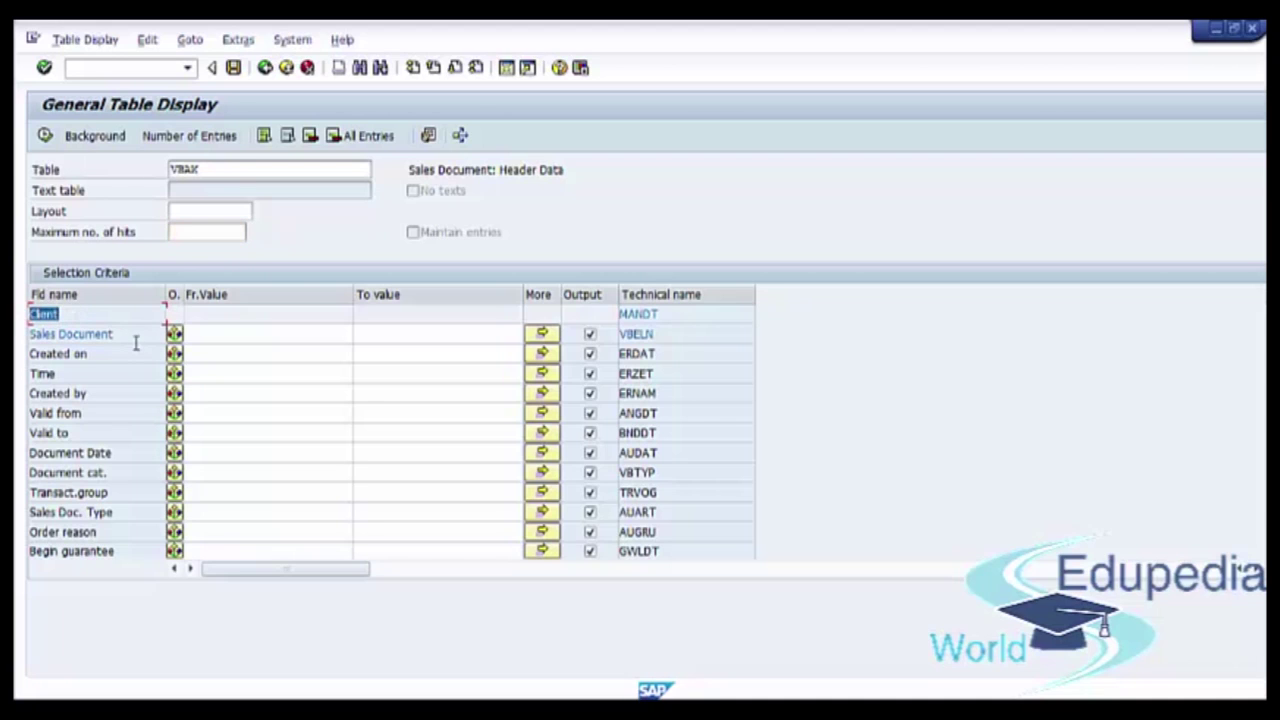
left_click_drag(135, 335, 15, 358)
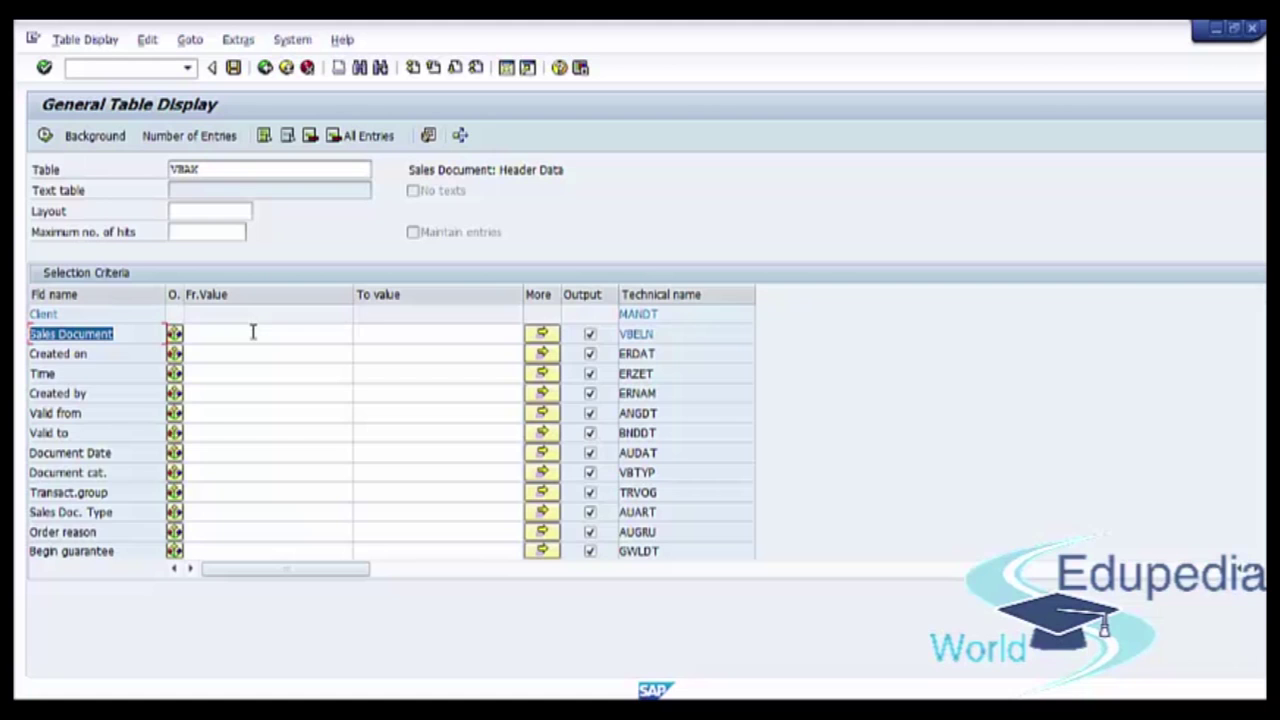
left_click(590, 334)
left_click(590, 334)
left_click(590, 414)
left_click(590, 433)
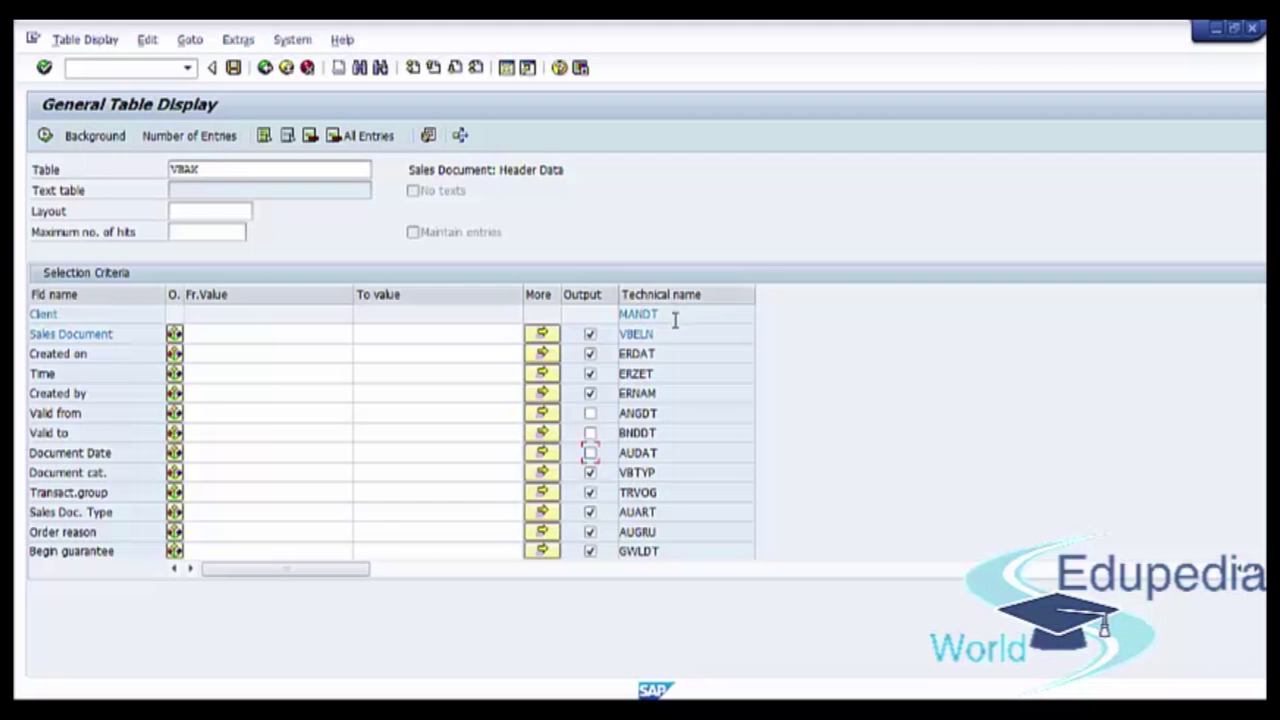
- Examine the technical names of the Client, Sales Document and Created on fields together with the table name VBAK
left_click_drag(697, 315, 600, 315)
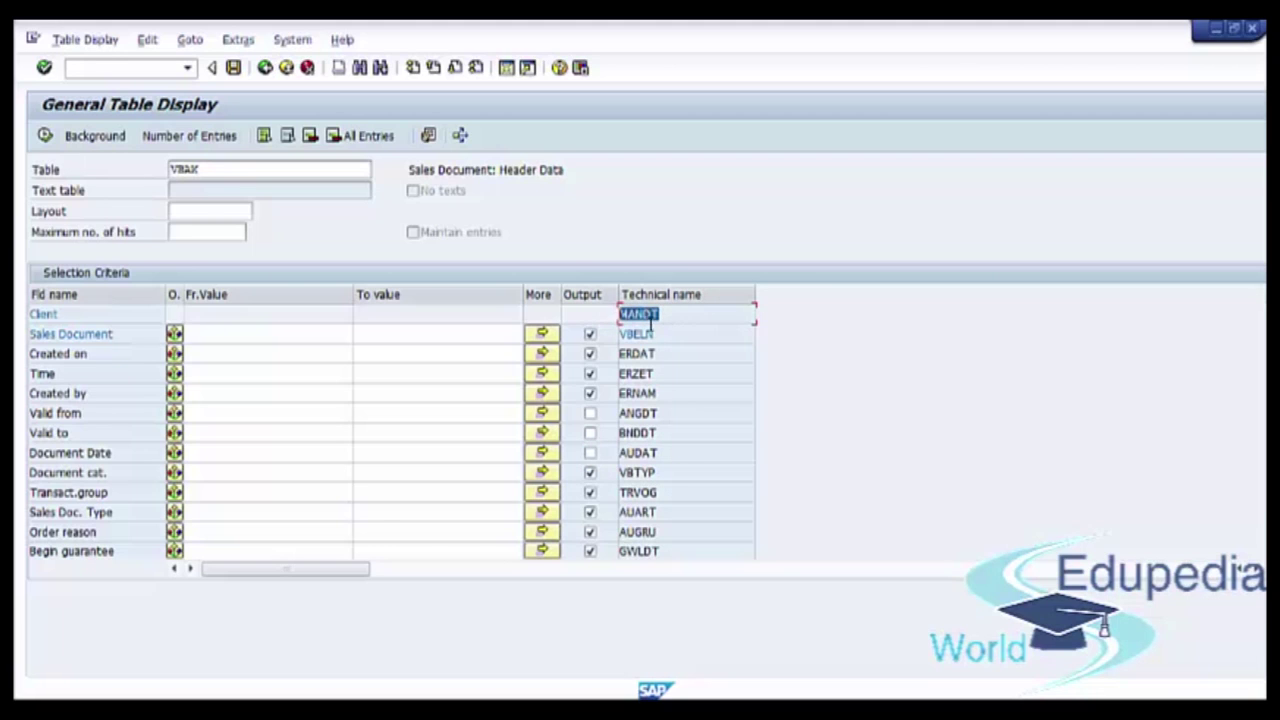
left_click_drag(674, 335, 607, 336)
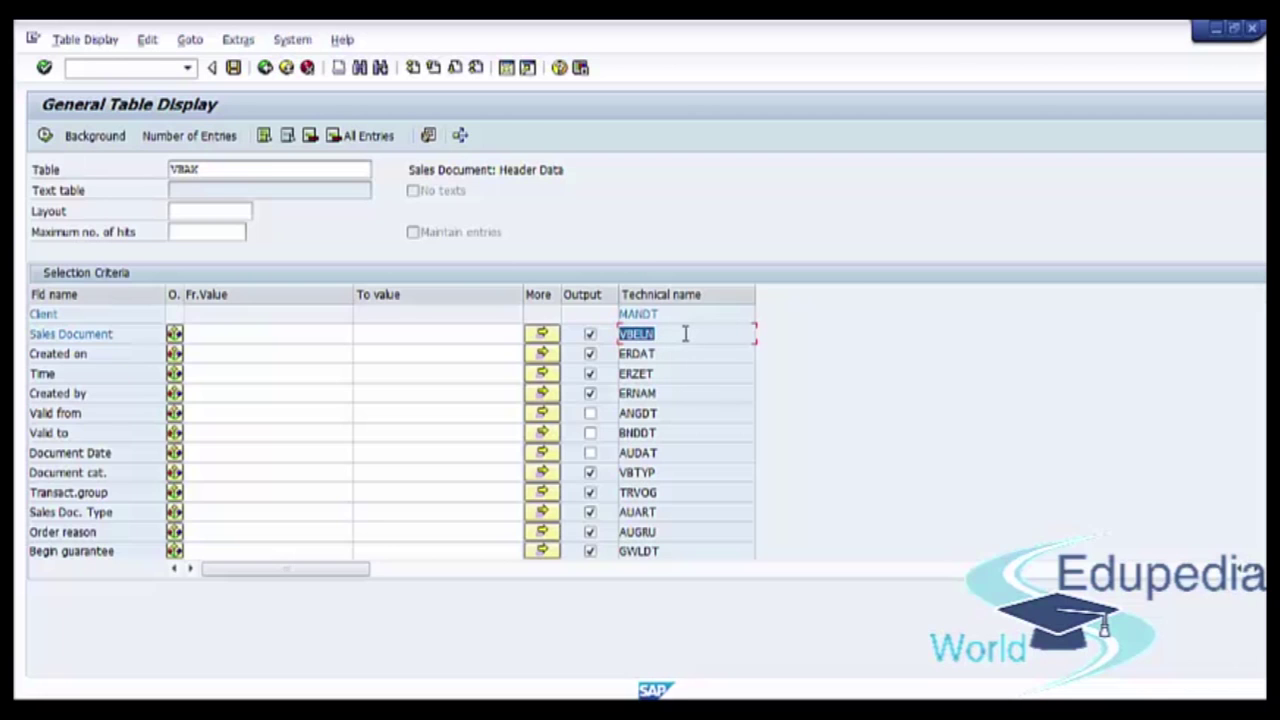
left_click_drag(224, 167, 137, 171)
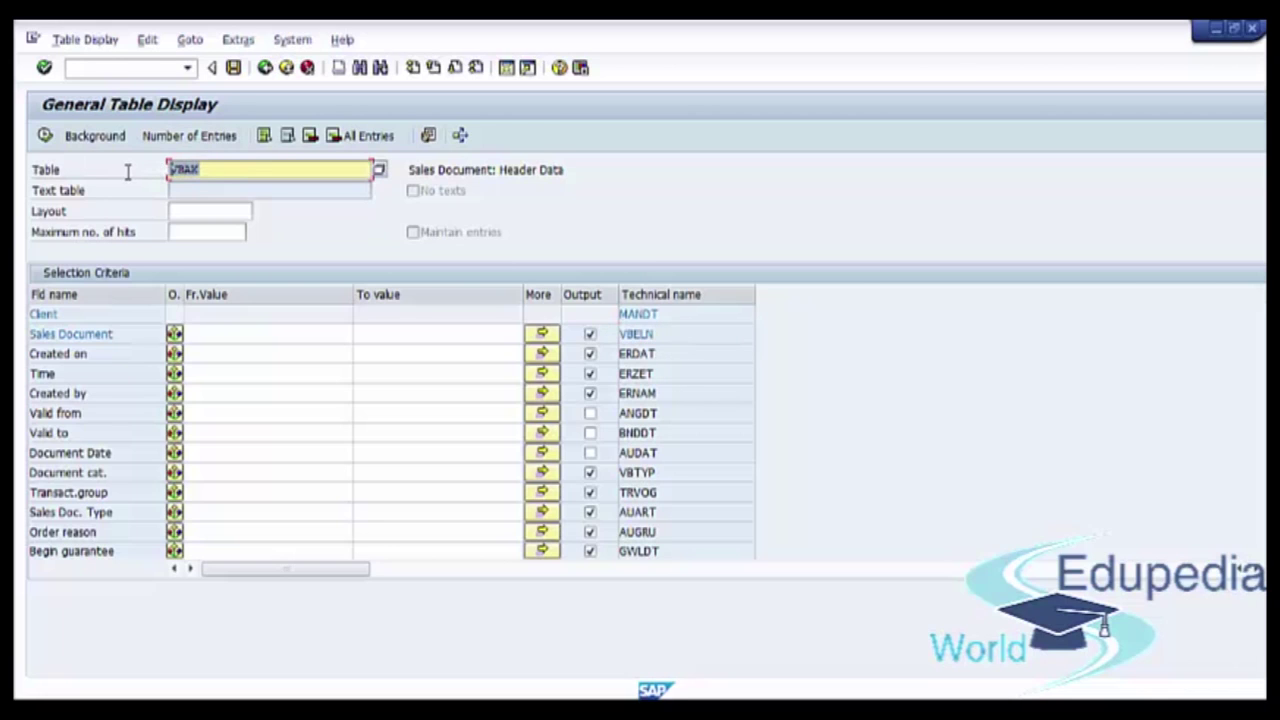
left_click(724, 350)
double_click(722, 350)
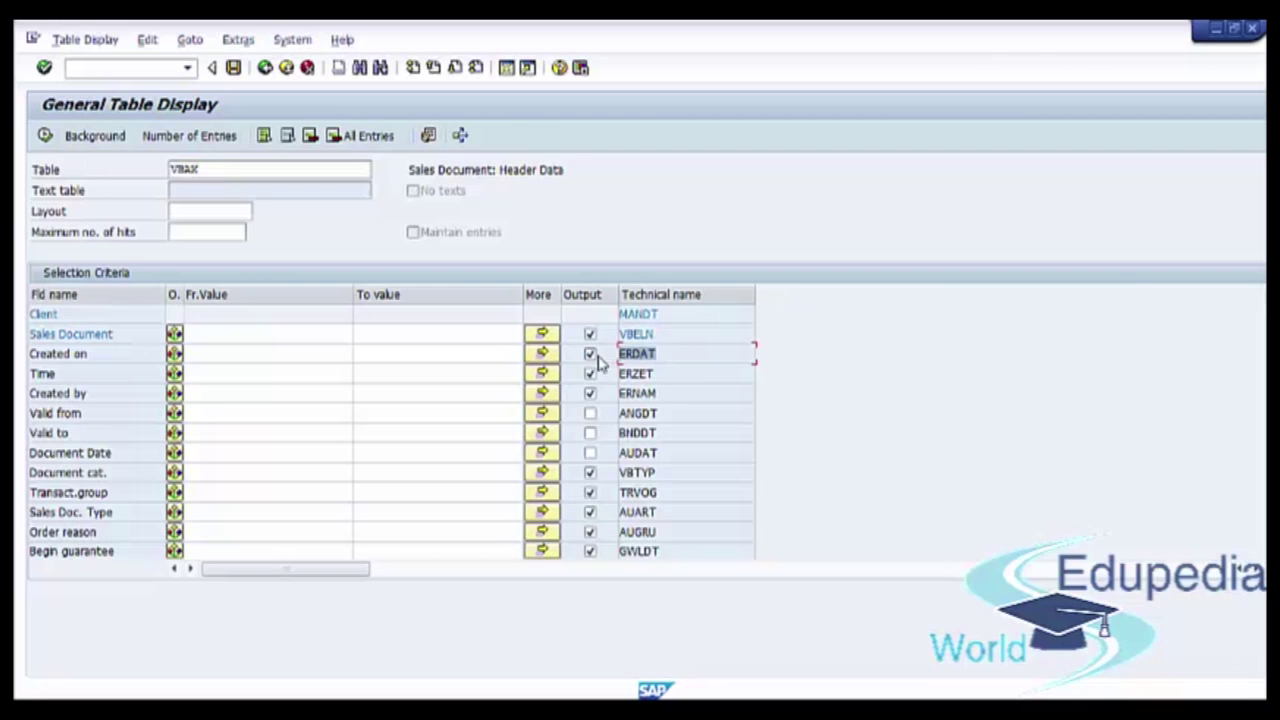
double_click(241, 166)
double_click(226, 170)
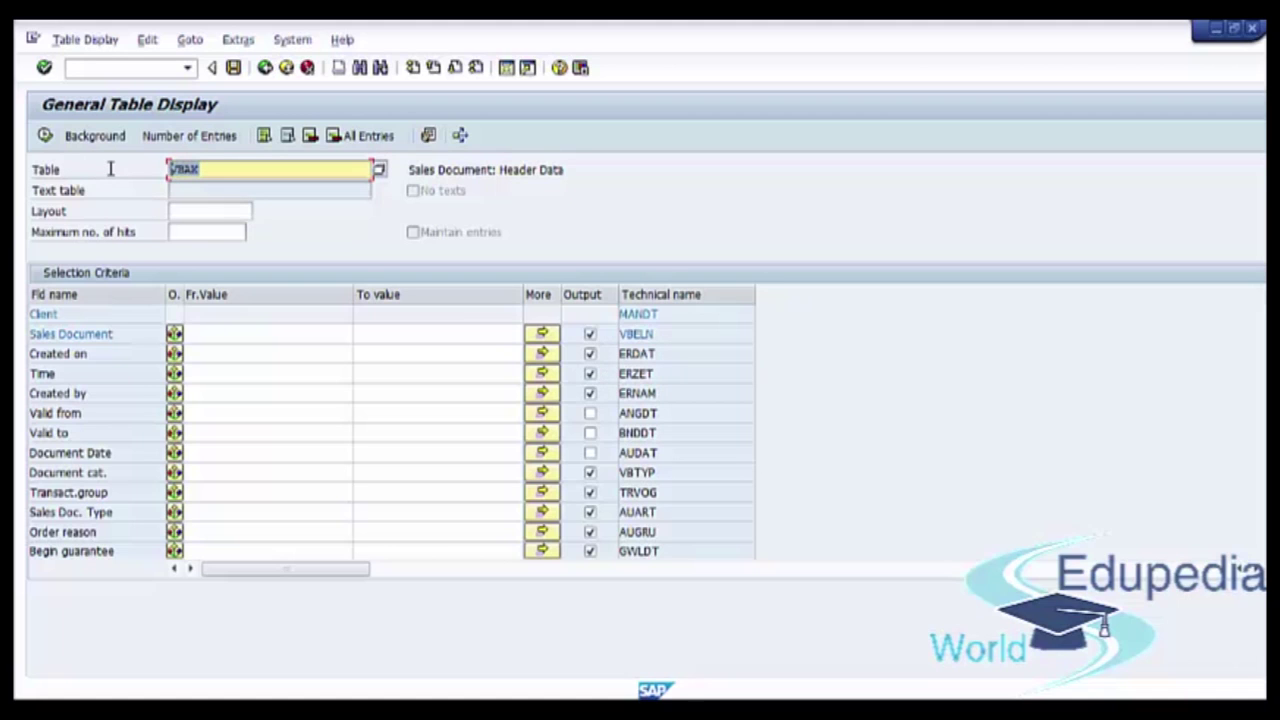
double_click(657, 354)
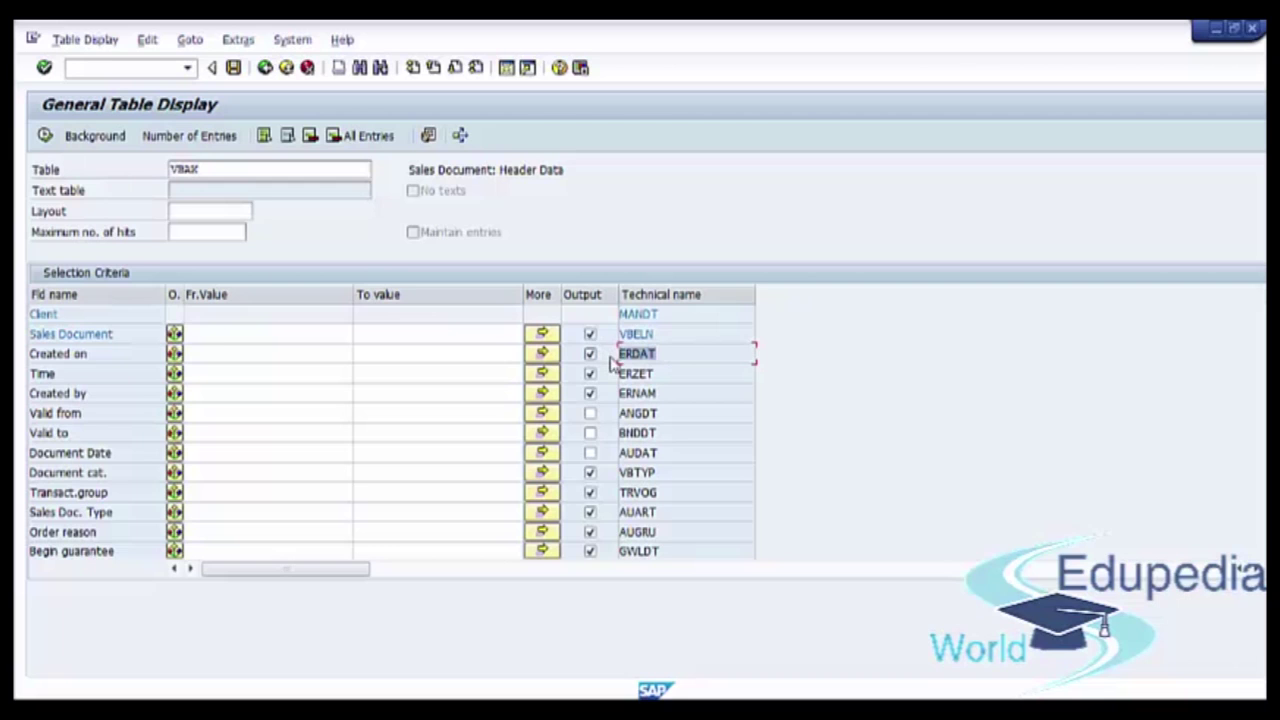
- Examine the VBAK selection fields and their technical names, from the order dates through the tax classification and assignment fields
left_click(90, 430)
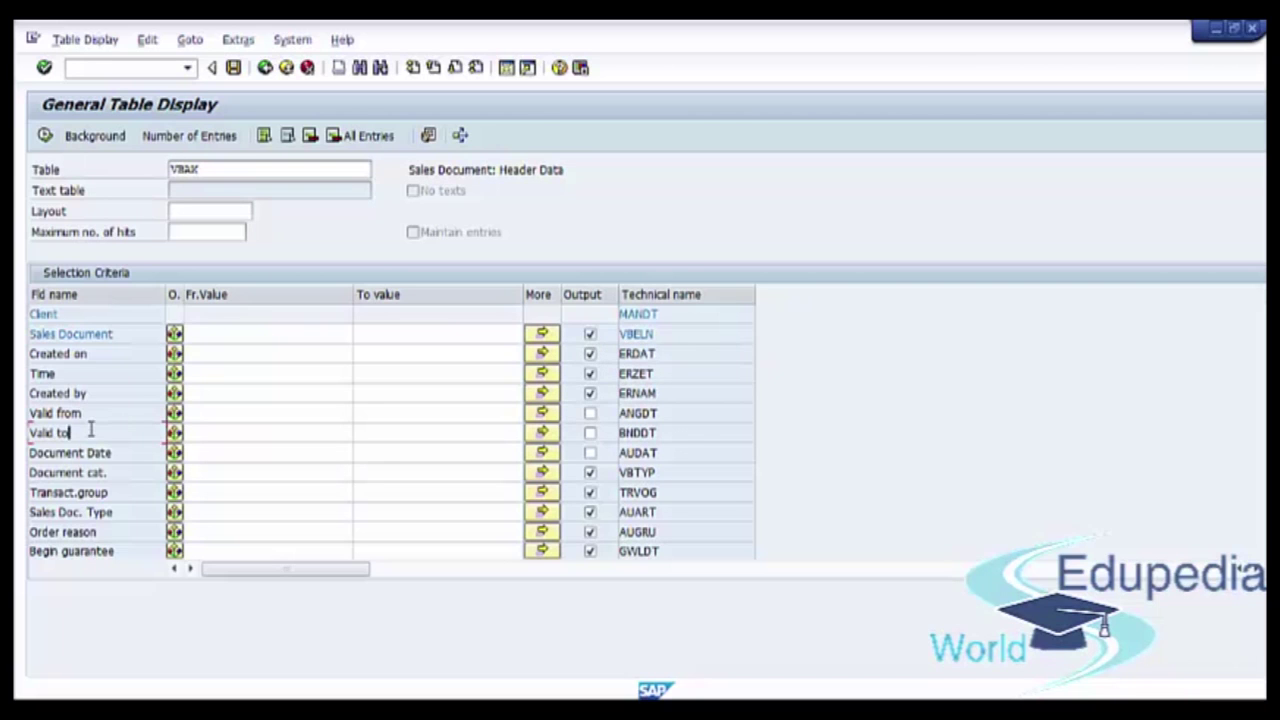
scroll(90, 430, "down", 1)
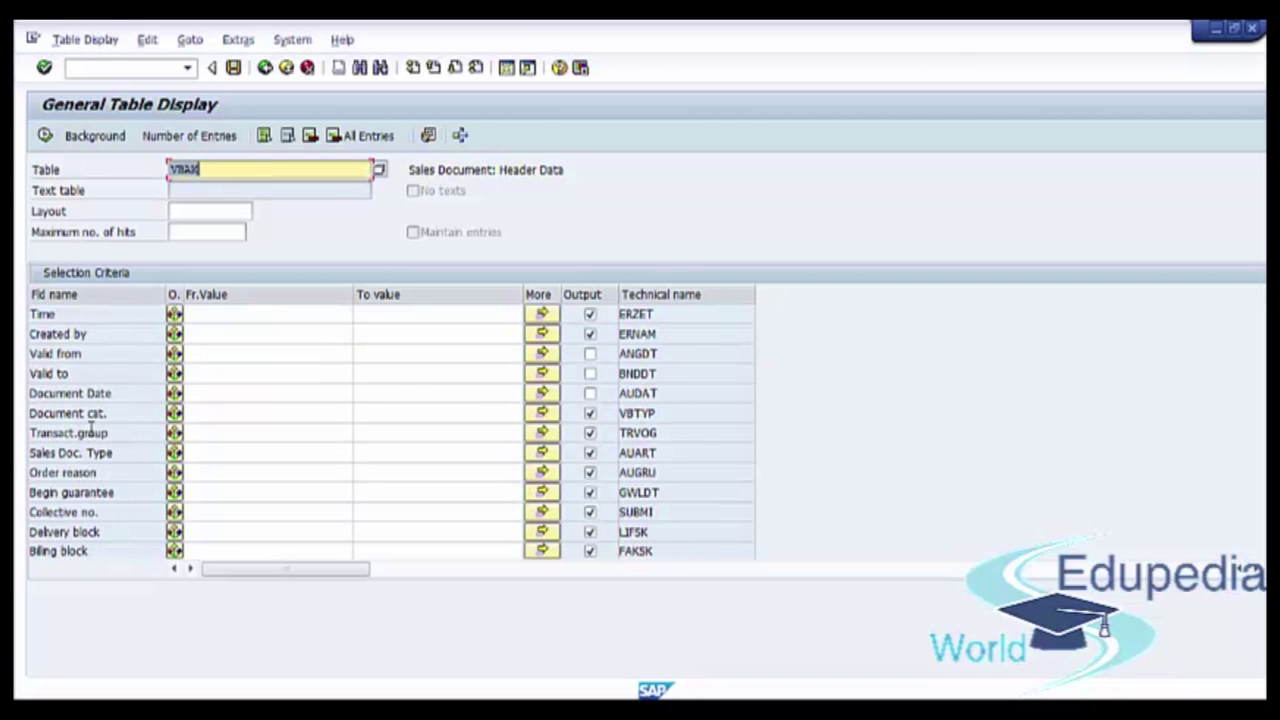
scroll(92, 433, "down", 1)
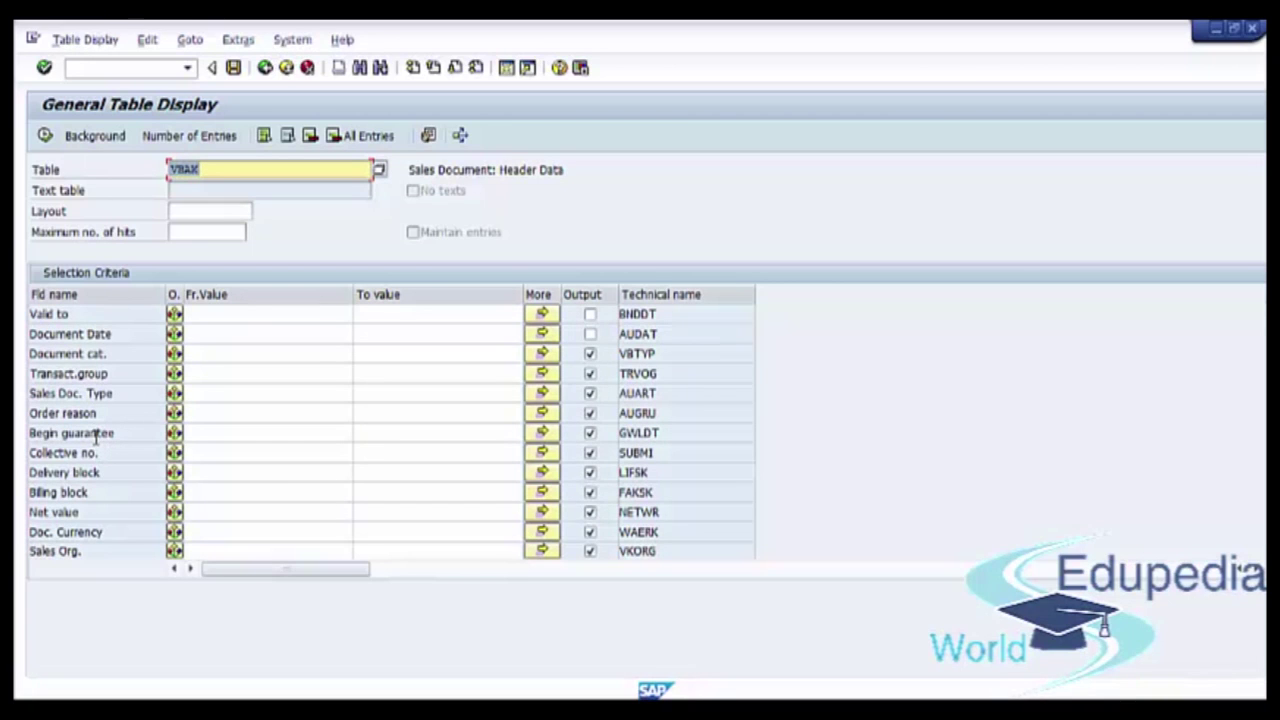
scroll(92, 432, "down", 1)
scroll(89, 430, "down", 1)
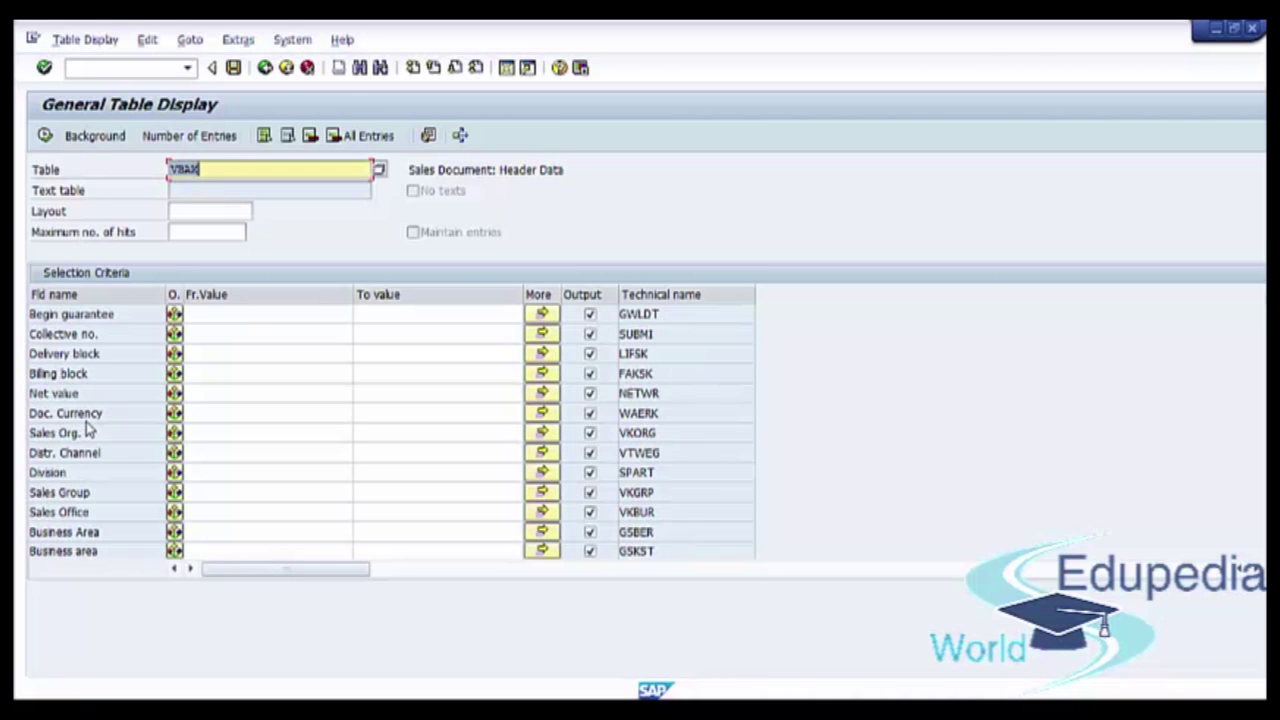
scroll(87, 430, "down", 4)
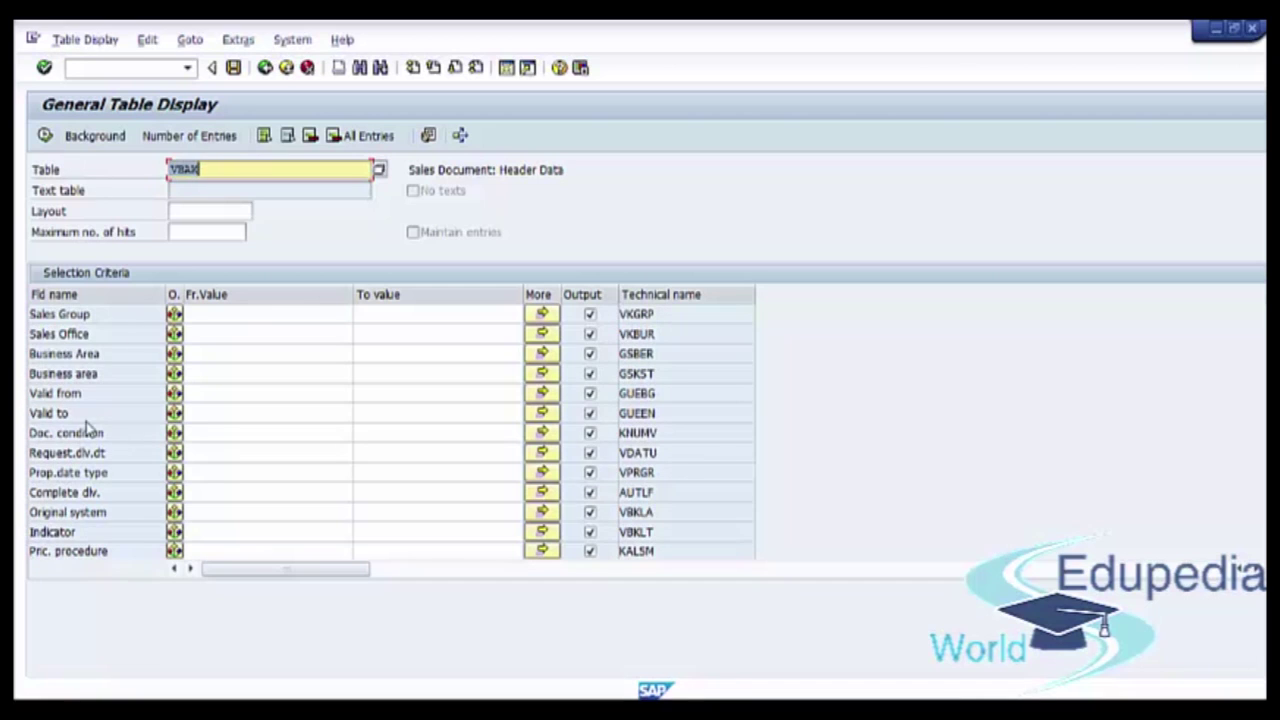
scroll(88, 428, "down", 1)
scroll(88, 428, "up", 1)
scroll(88, 424, "down", 2)
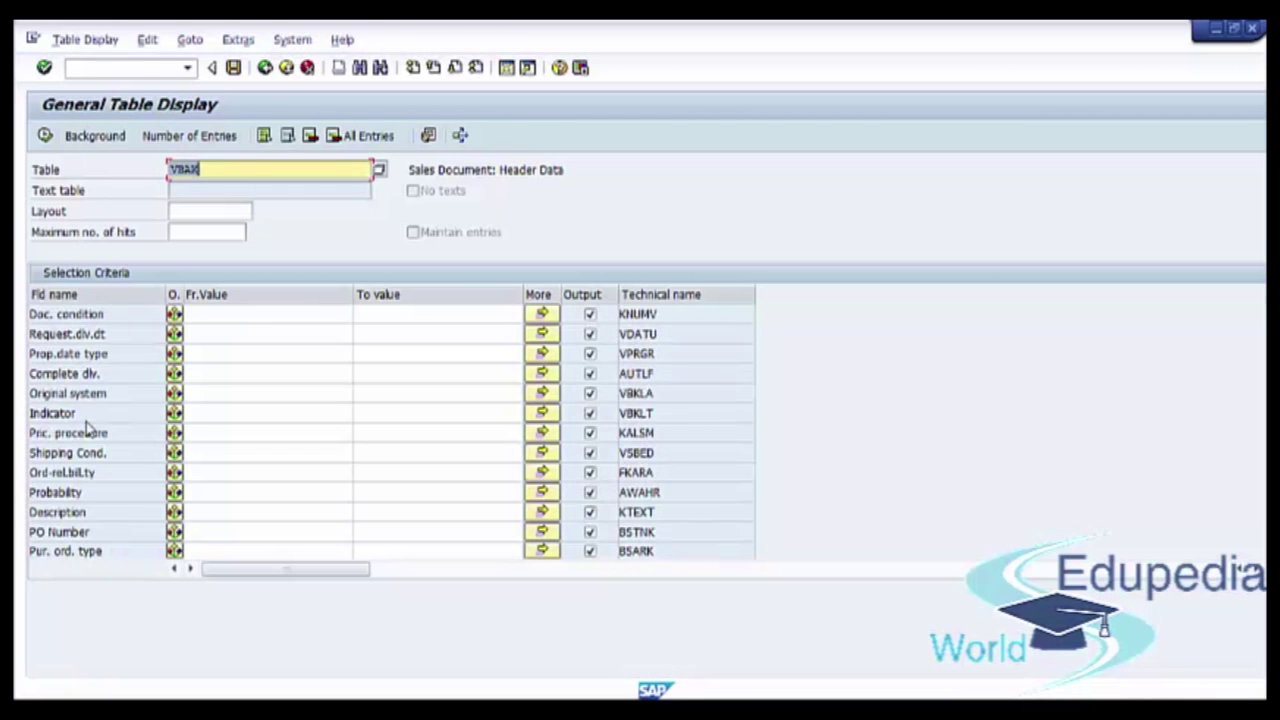
scroll(88, 428, "down", 2)
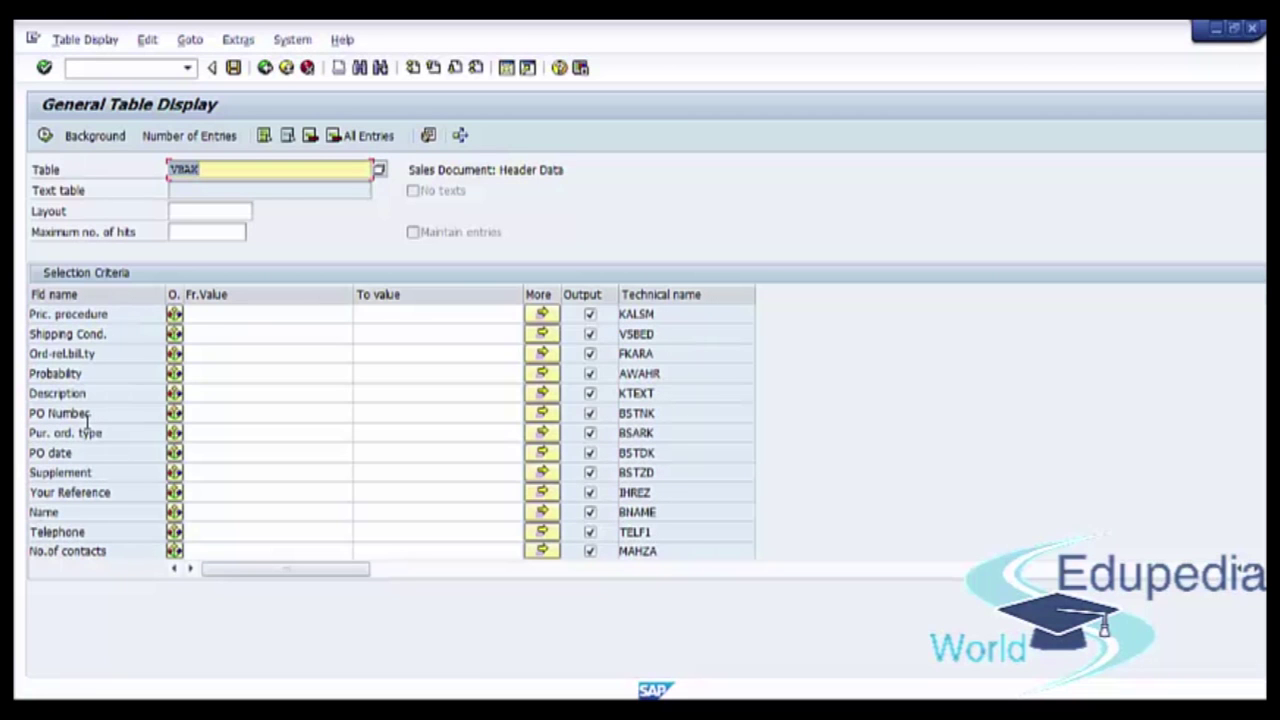
scroll(88, 425, "down", 1)
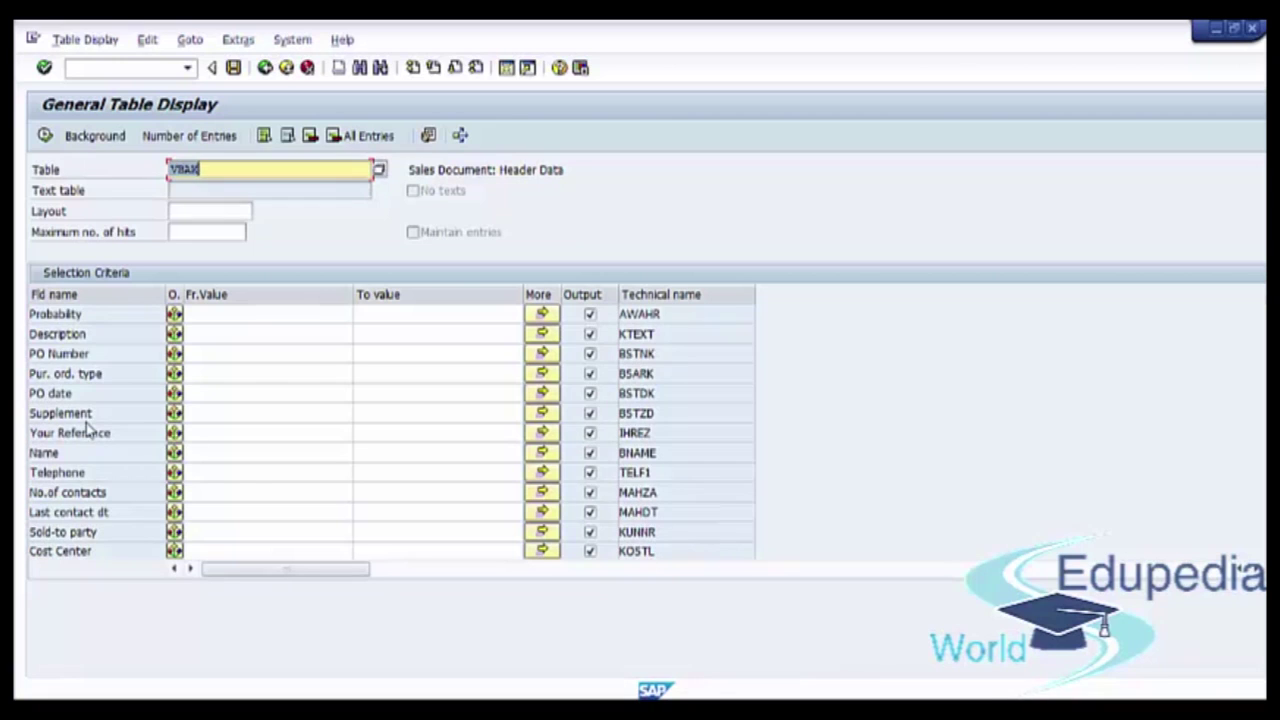
scroll(88, 428, "down", 1)
scroll(88, 430, "down", 1)
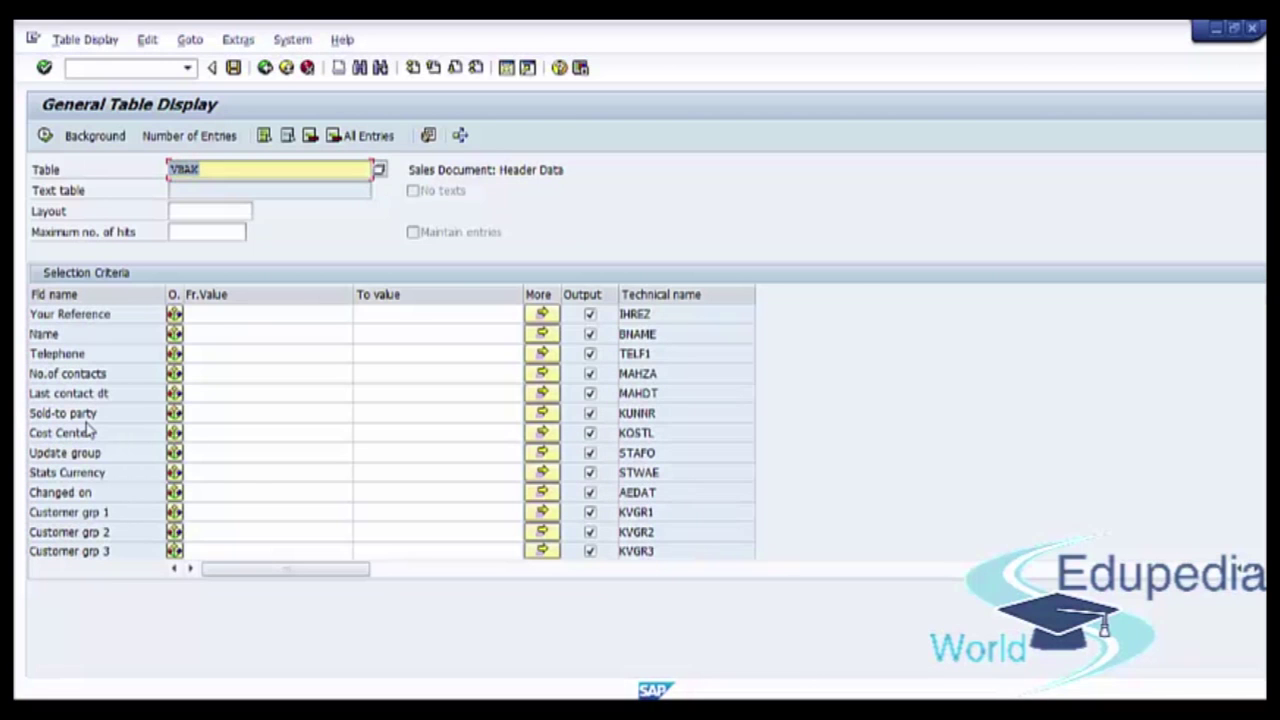
scroll(88, 428, "down", 2)
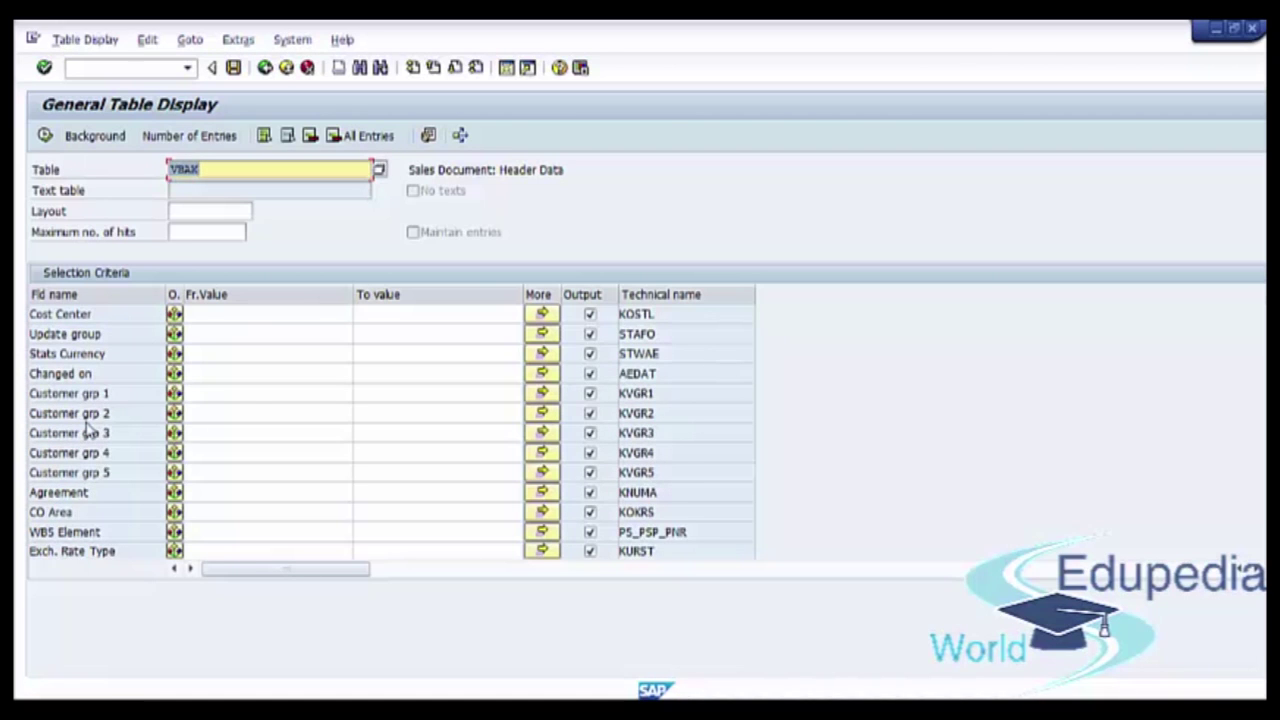
scroll(88, 430, "down", 3)
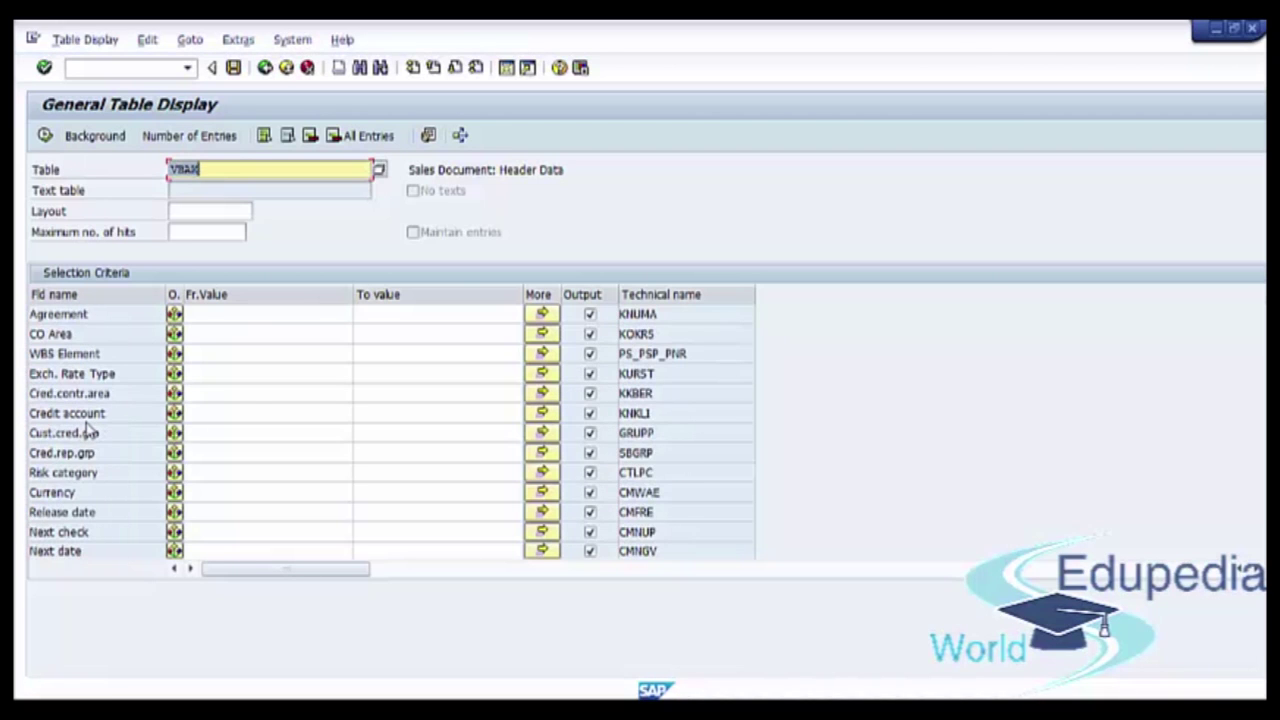
scroll(88, 430, "down", 1)
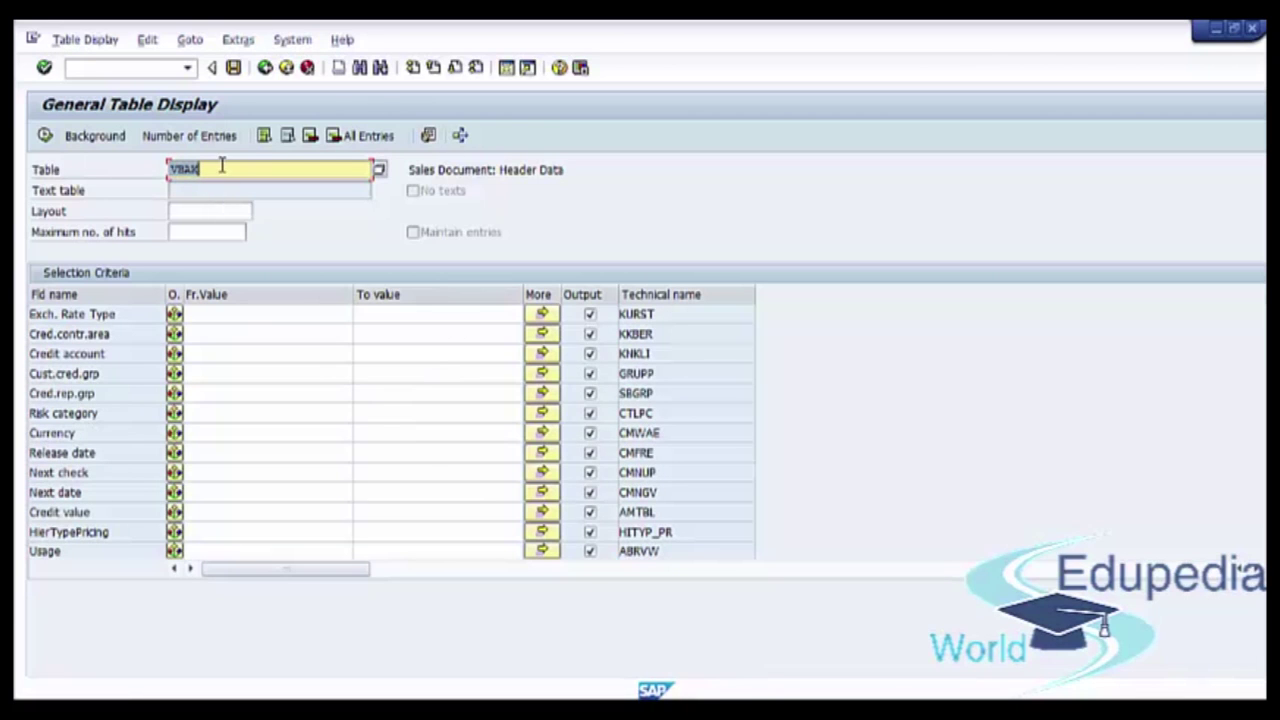
scroll(66, 445, "down", 2)
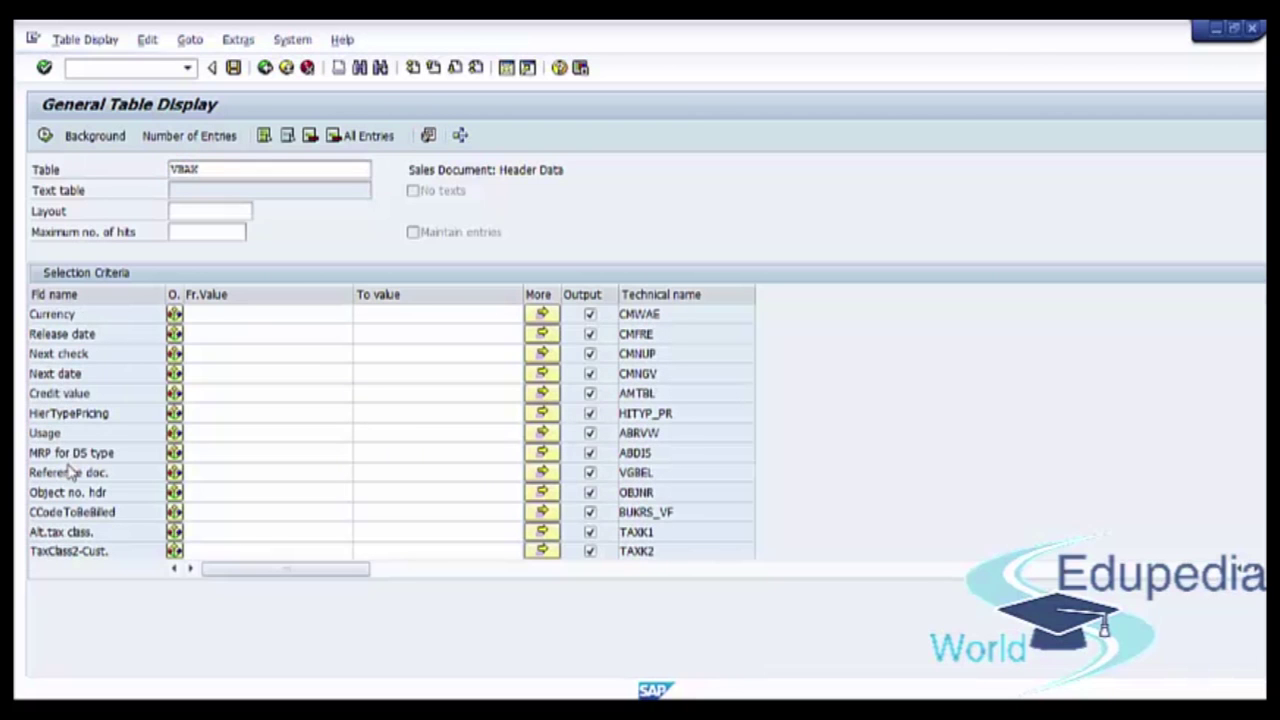
scroll(70, 472, "down", 3)
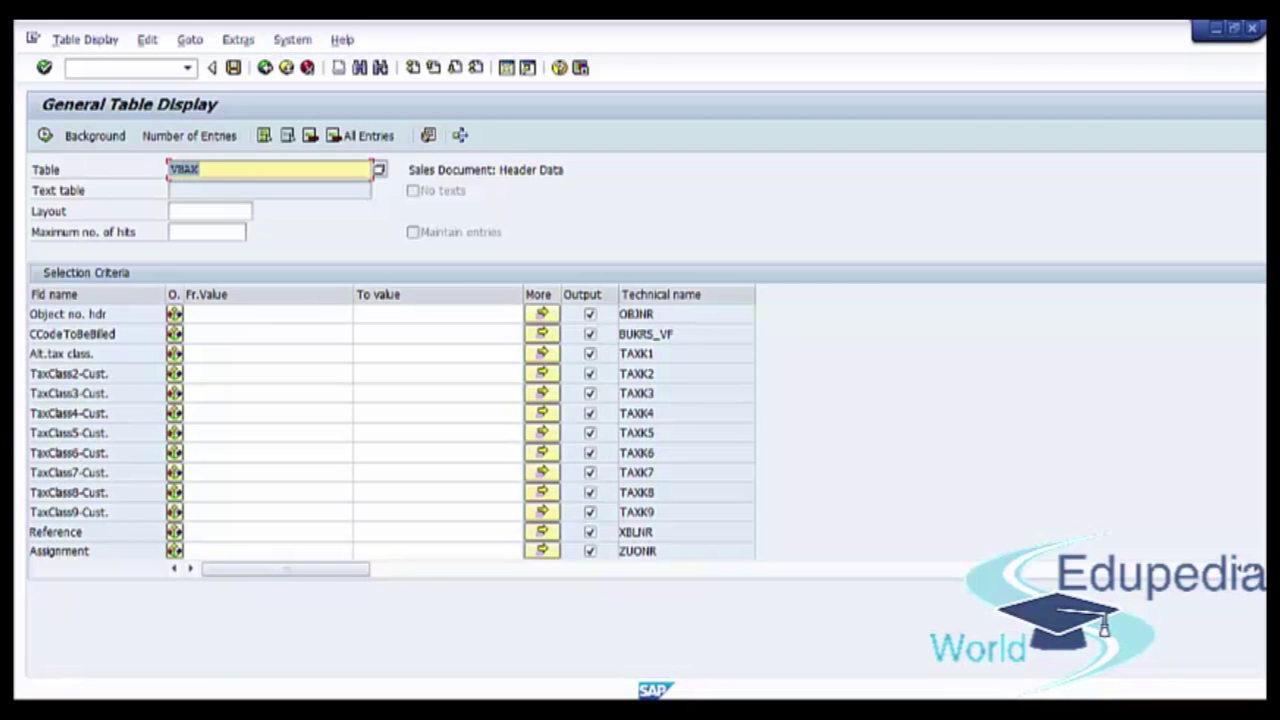
key("Return")
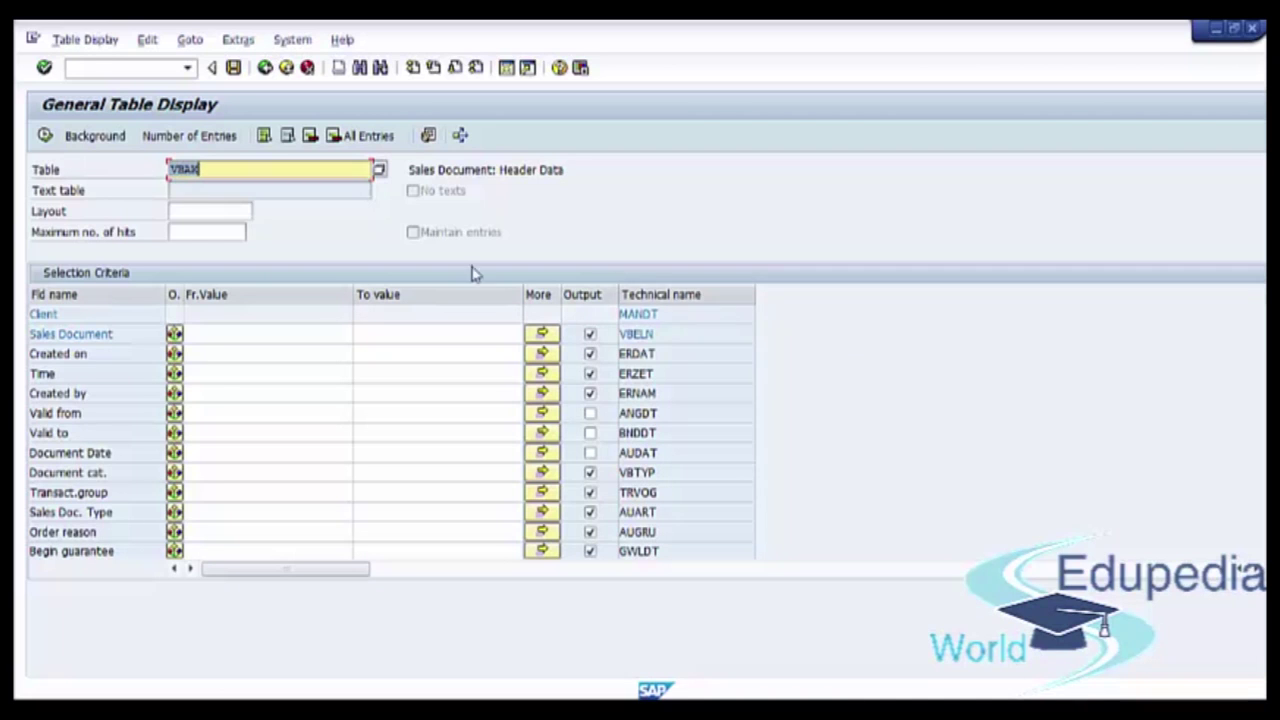
- Restrict the VBAK selection to one record by entering the sales document number as the from-value of Sales Document (VBELN)
left_click(219, 334)
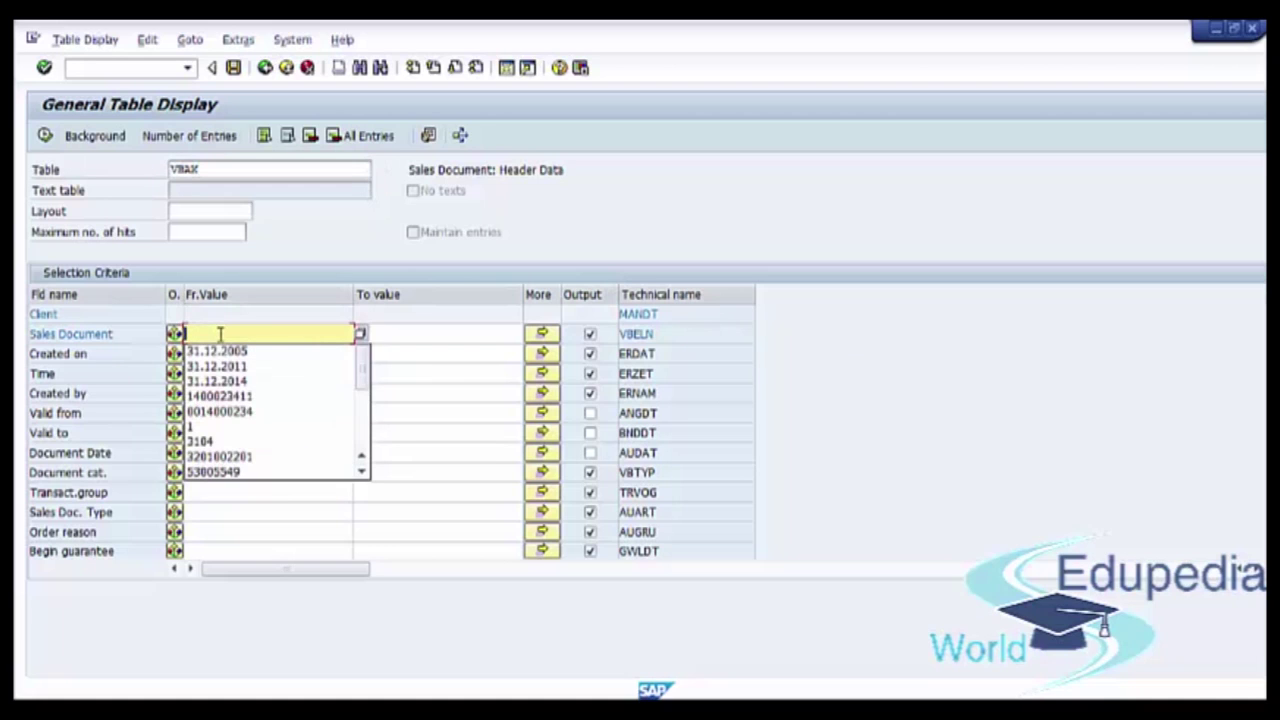
type("5541")
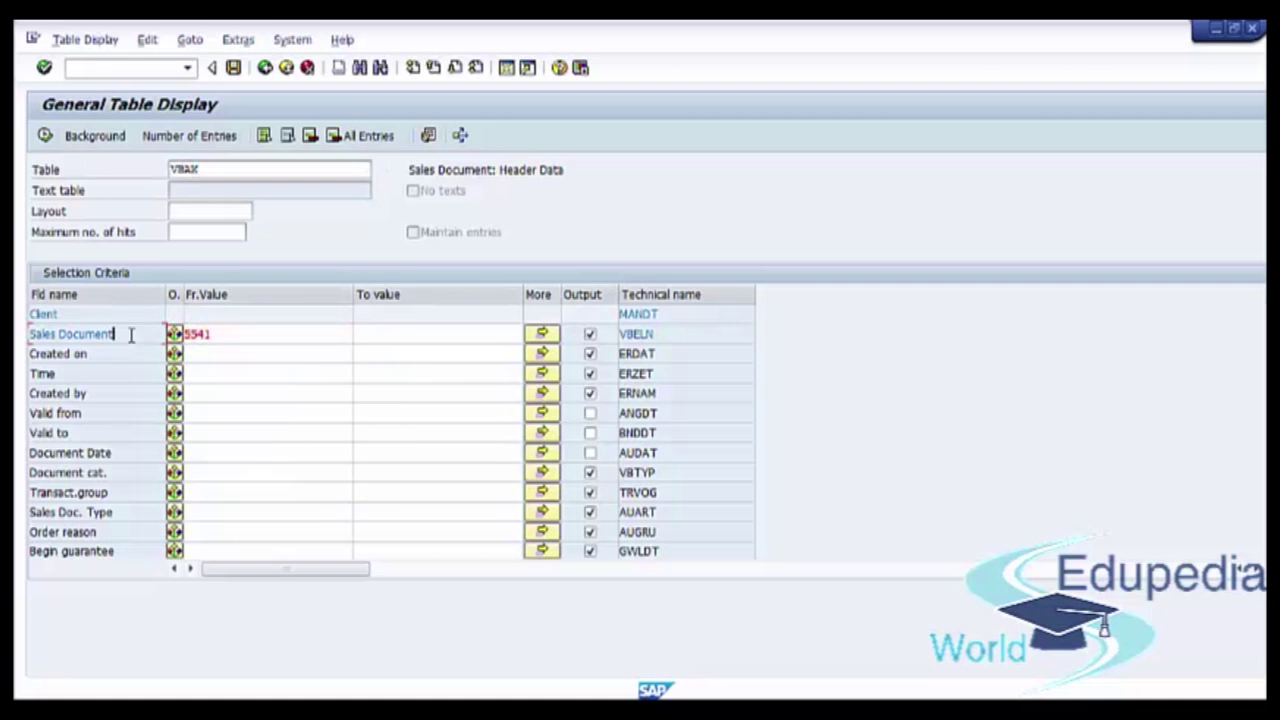
left_click(129, 333)
left_click_drag(661, 334, 569, 328)
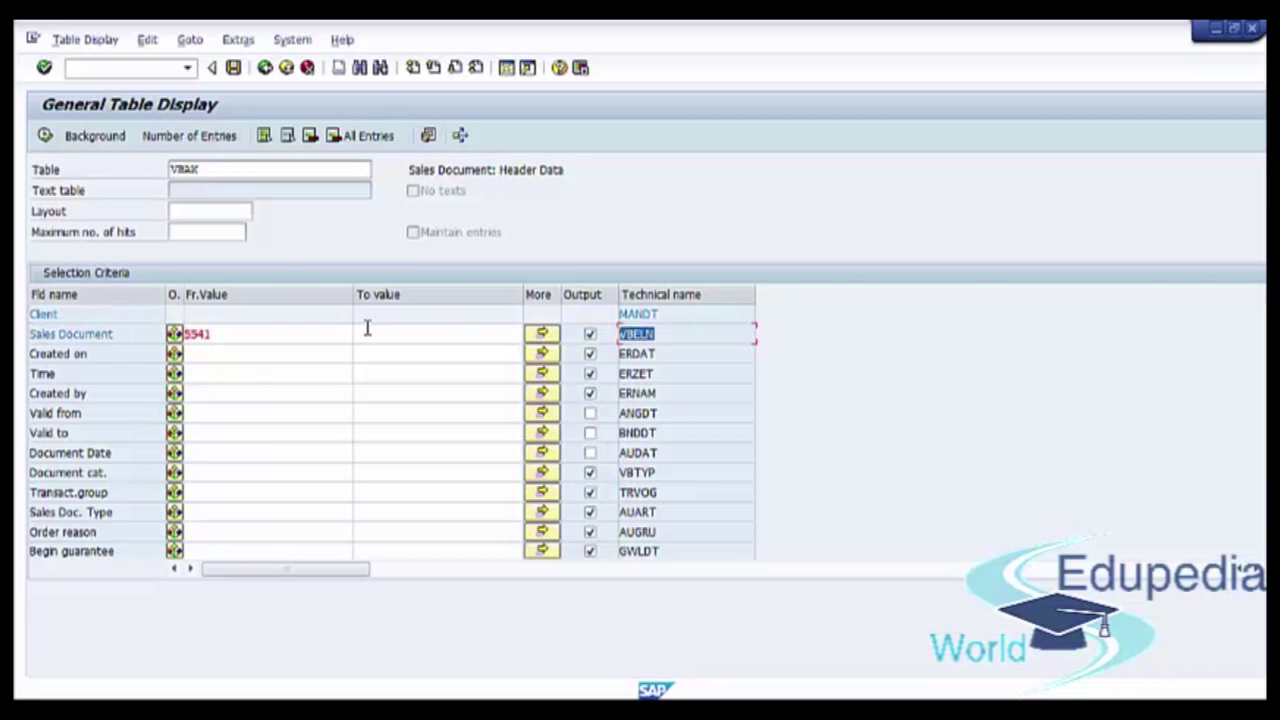
- Check the number of VBAK entries matching the selection and close the result dialog
left_click(201, 137)
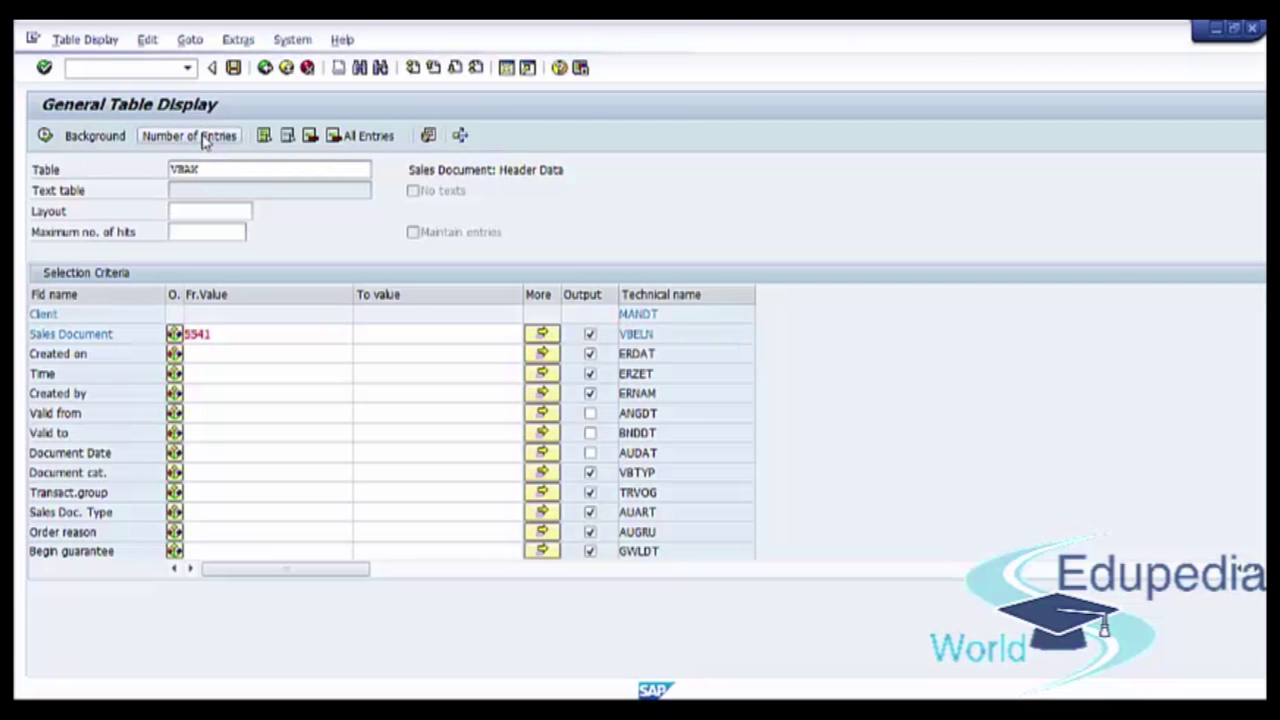
left_click_drag(194, 194, 680, 386)
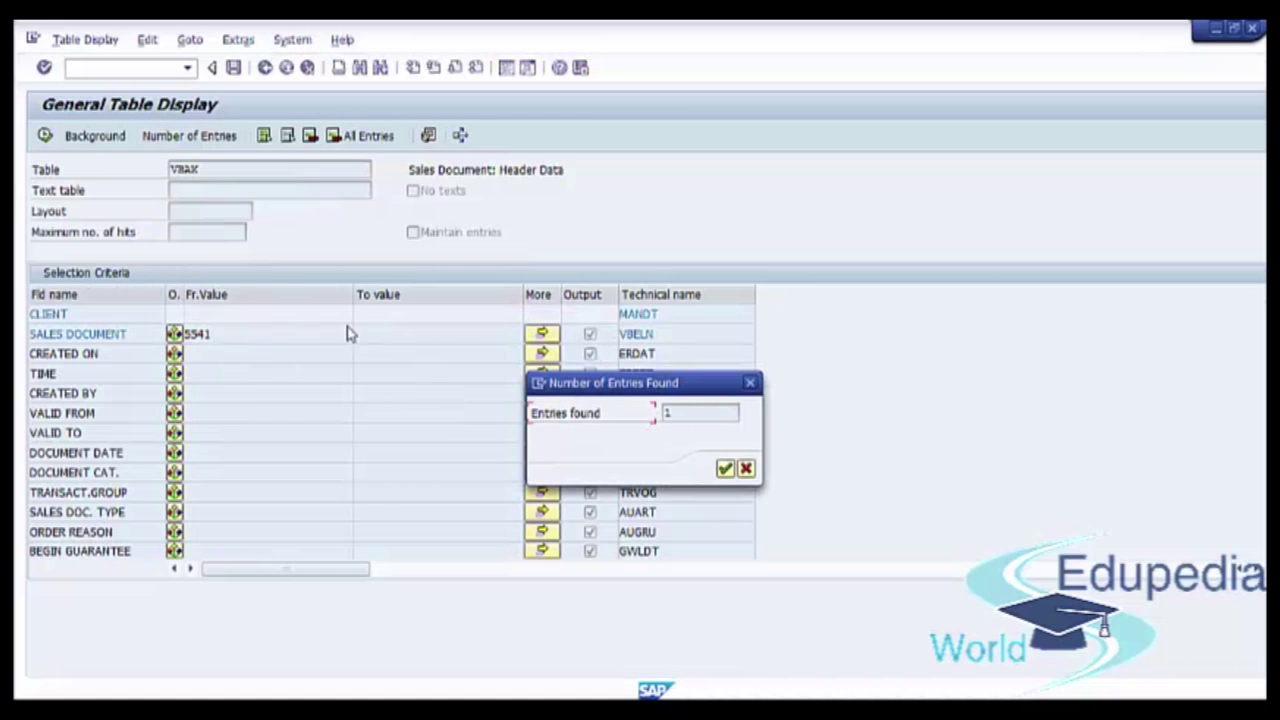
left_click(682, 417)
double_click(682, 412)
left_click(725, 470)
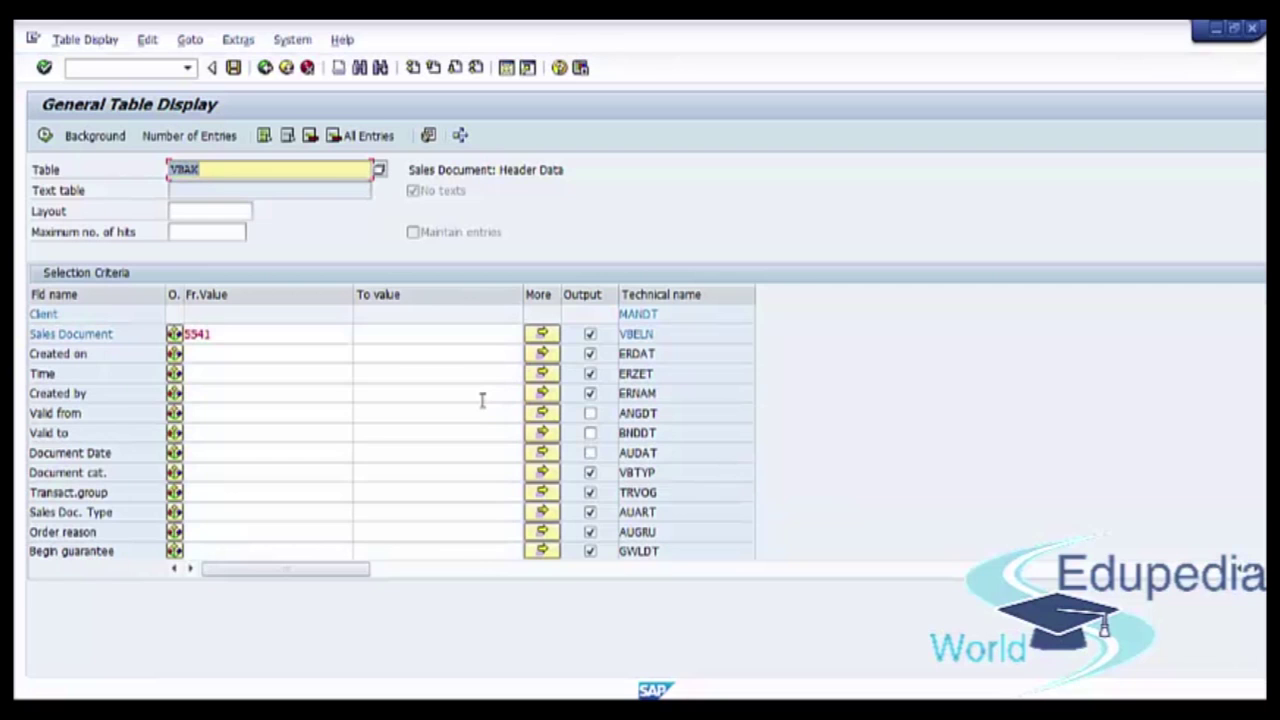
- Execute the VBAK selection and select the whole row of the sales document found
left_click(44, 136)
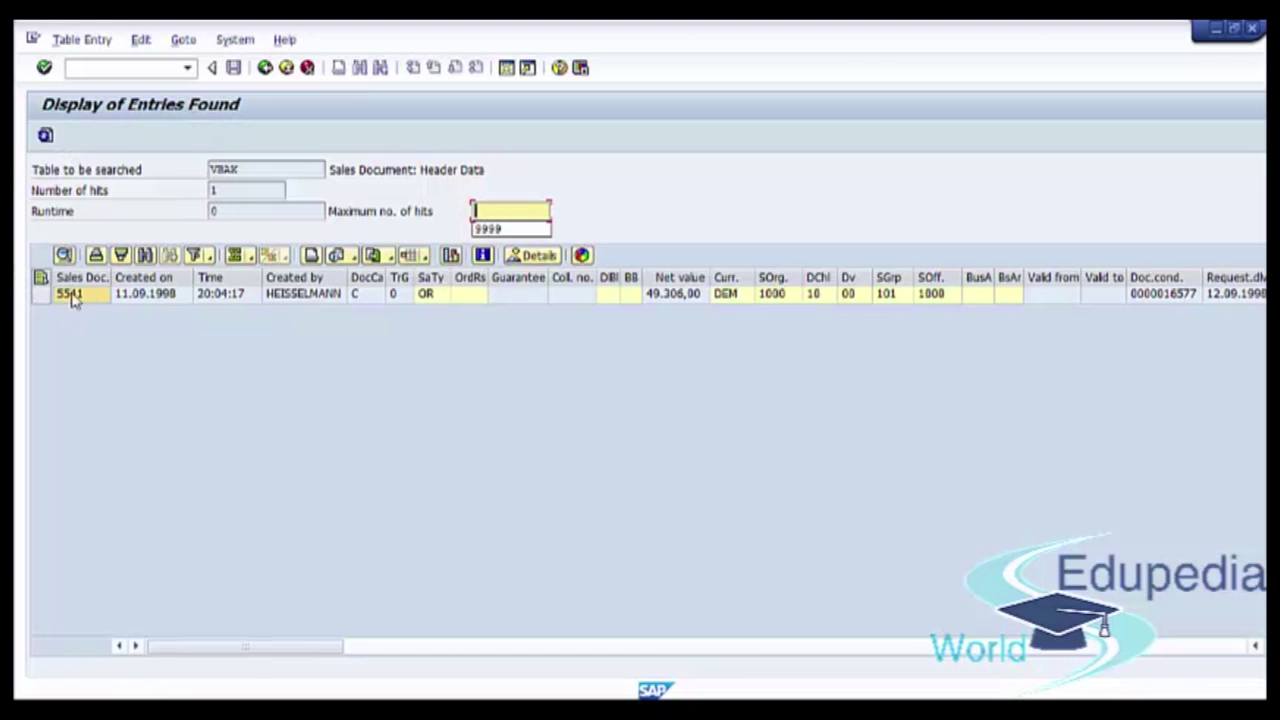
left_click(86, 294)
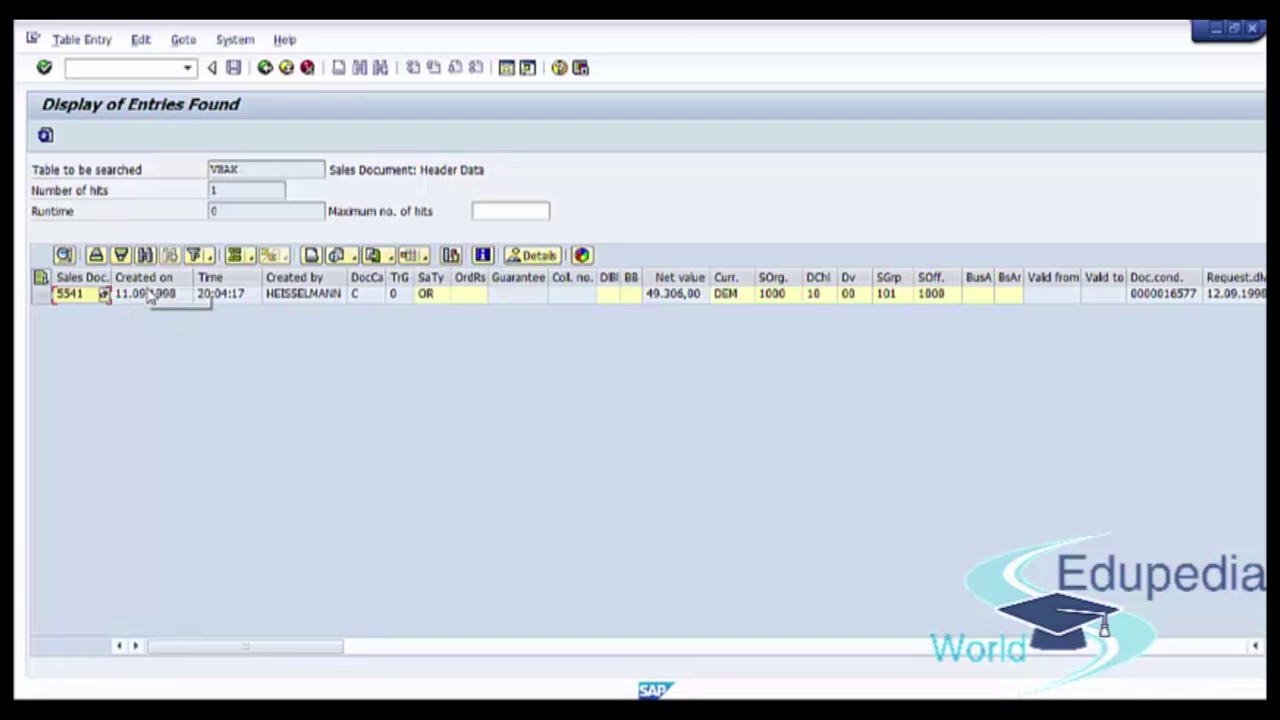
left_click(30, 308)
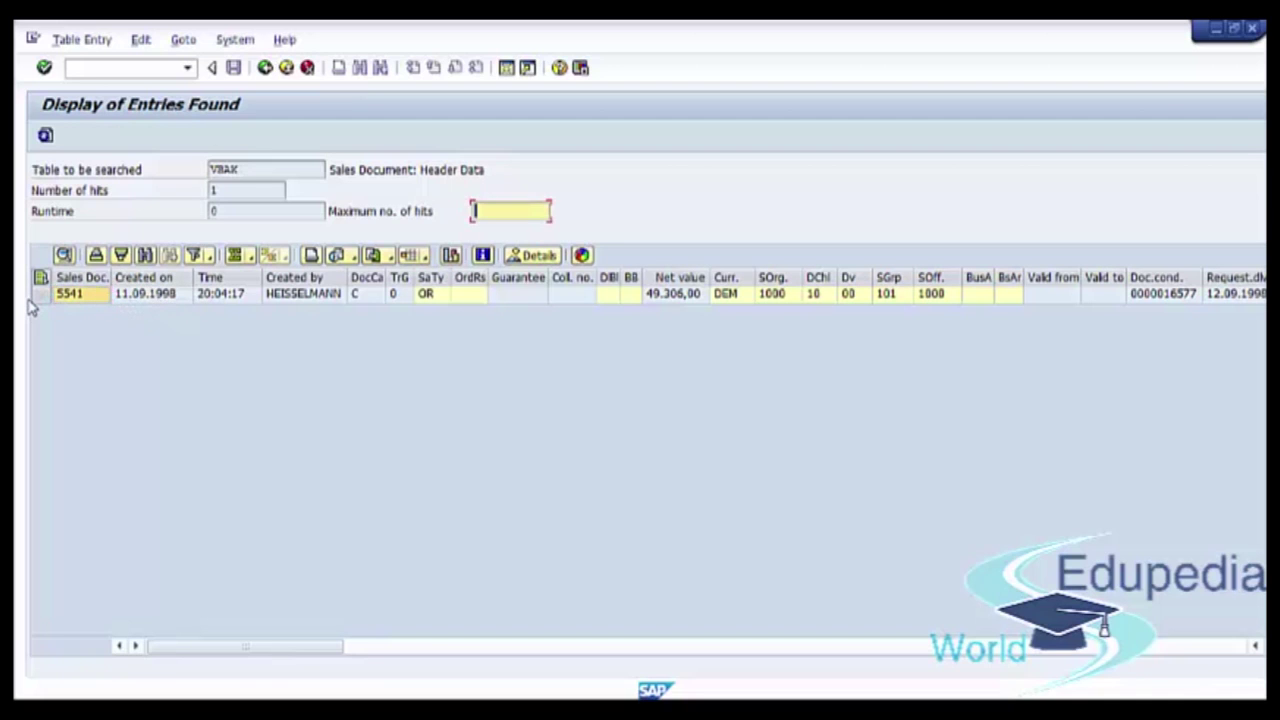
left_click(42, 296)
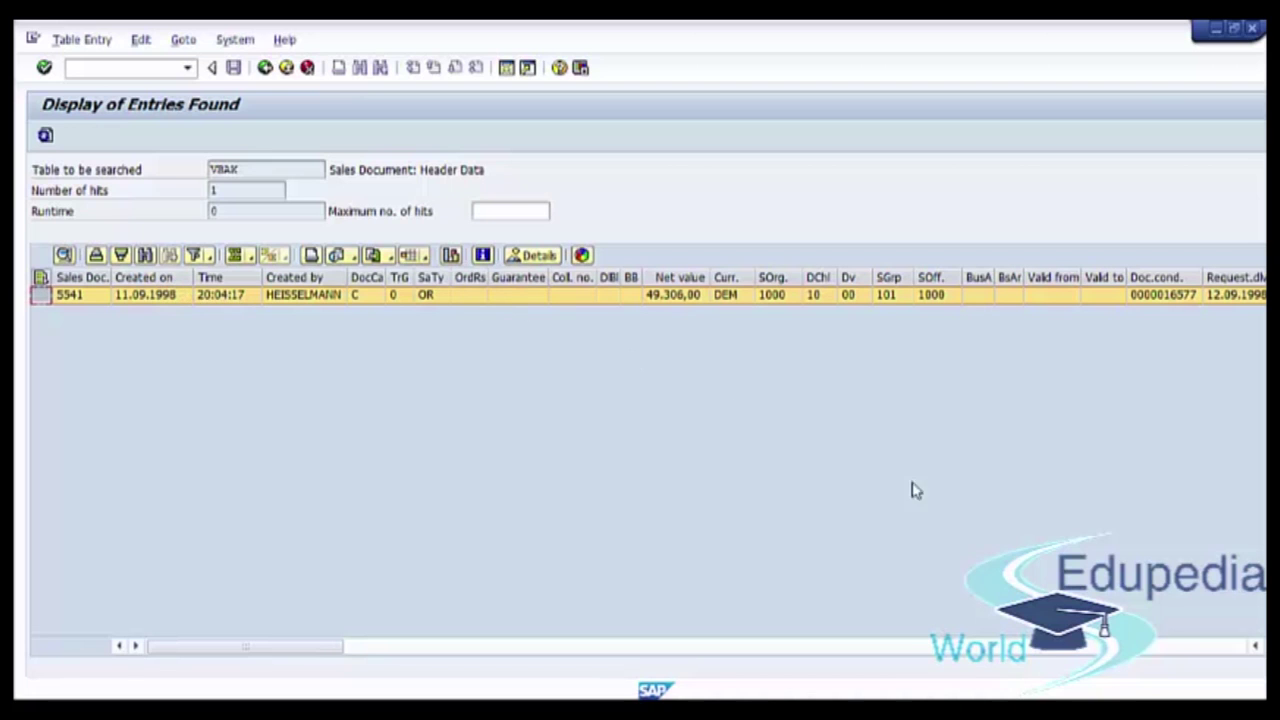
- Examine the header columns of the selected sales document, from the creation data across to the purchase order and credit fields
left_click(1255, 645)
left_click(1255, 645)
left_click(1255, 645)
left_click(1255, 645)
left_click(1255, 645)
left_click(1255, 645)
left_click(1255, 645)
left_click(1255, 645)
left_click(1255, 645)
left_click(1255, 645)
left_click(1255, 645)
left_click(1255, 645)
left_click(1255, 645)
left_click(1255, 645)
left_click(1255, 645)
left_click(1255, 645)
left_click(1255, 645)
left_click(1255, 645)
left_click(1255, 645)
left_click(1255, 645)
left_click(1255, 645)
left_click(1255, 645)
left_click(1255, 645)
left_click(1255, 645)
left_click(1255, 645)
left_click(1255, 645)
left_click(1255, 645)
left_click(1255, 645)
left_click(1255, 645)
left_click(1255, 645)
left_click(1255, 645)
left_click(1255, 645)
left_click(1255, 645)
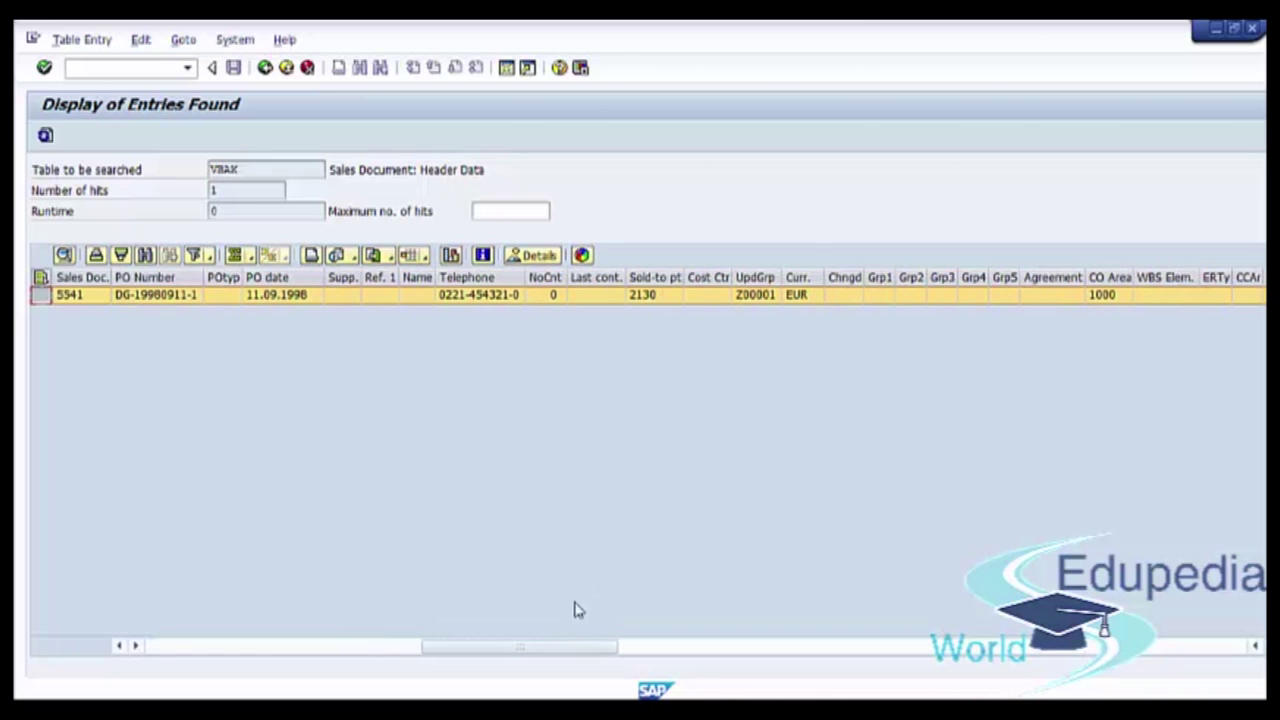
left_click_drag(540, 648, 240, 643)
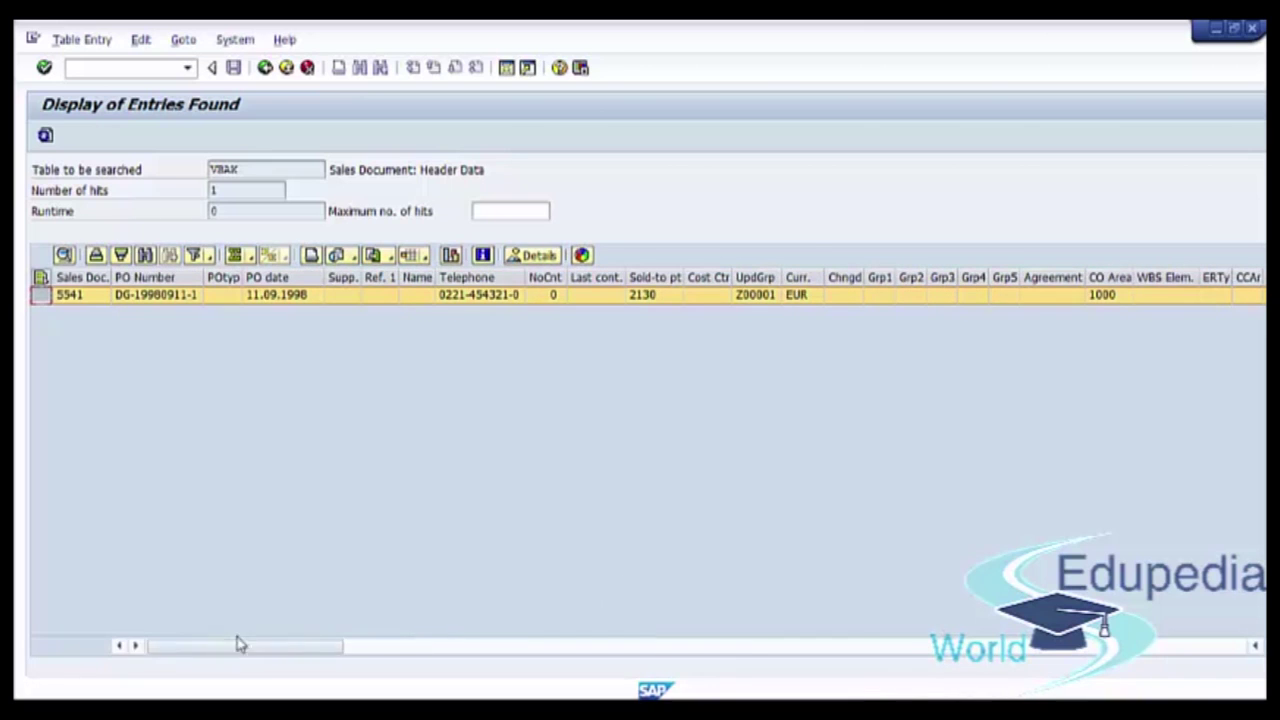
- Return to the VBAK selection criteria and clear the Sales Document from-value
left_click(264, 68)
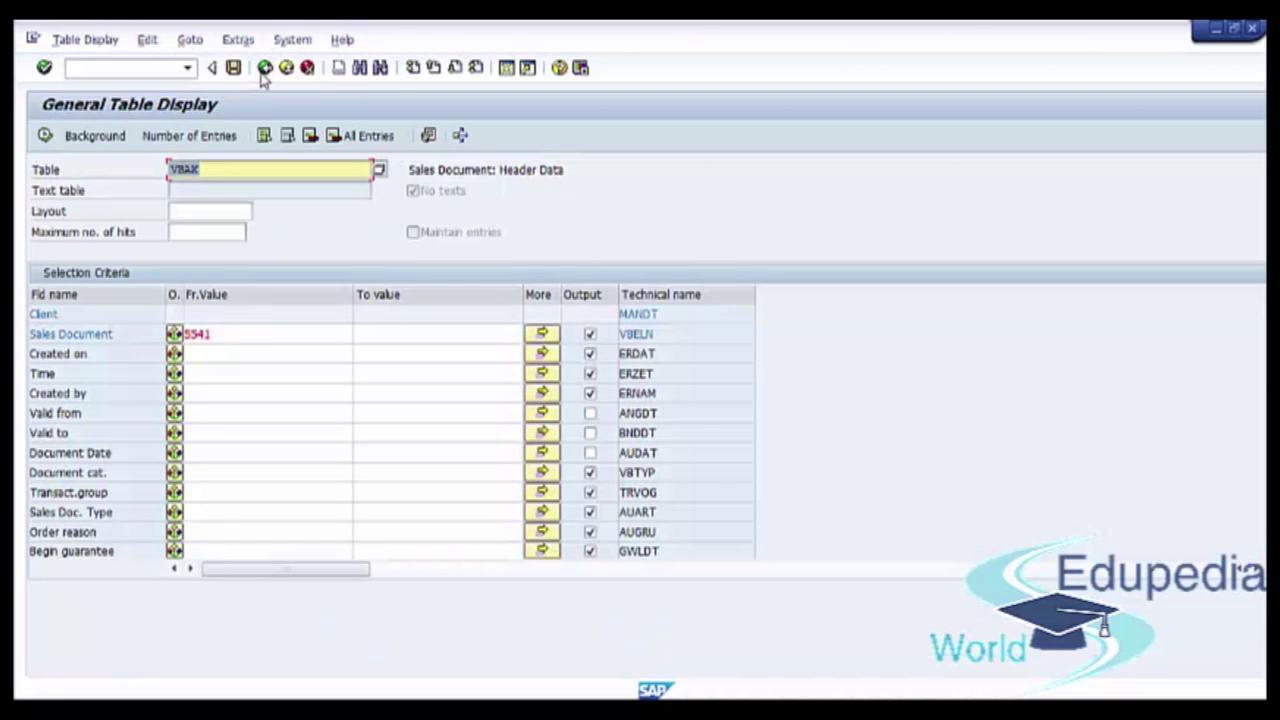
double_click(250, 336)
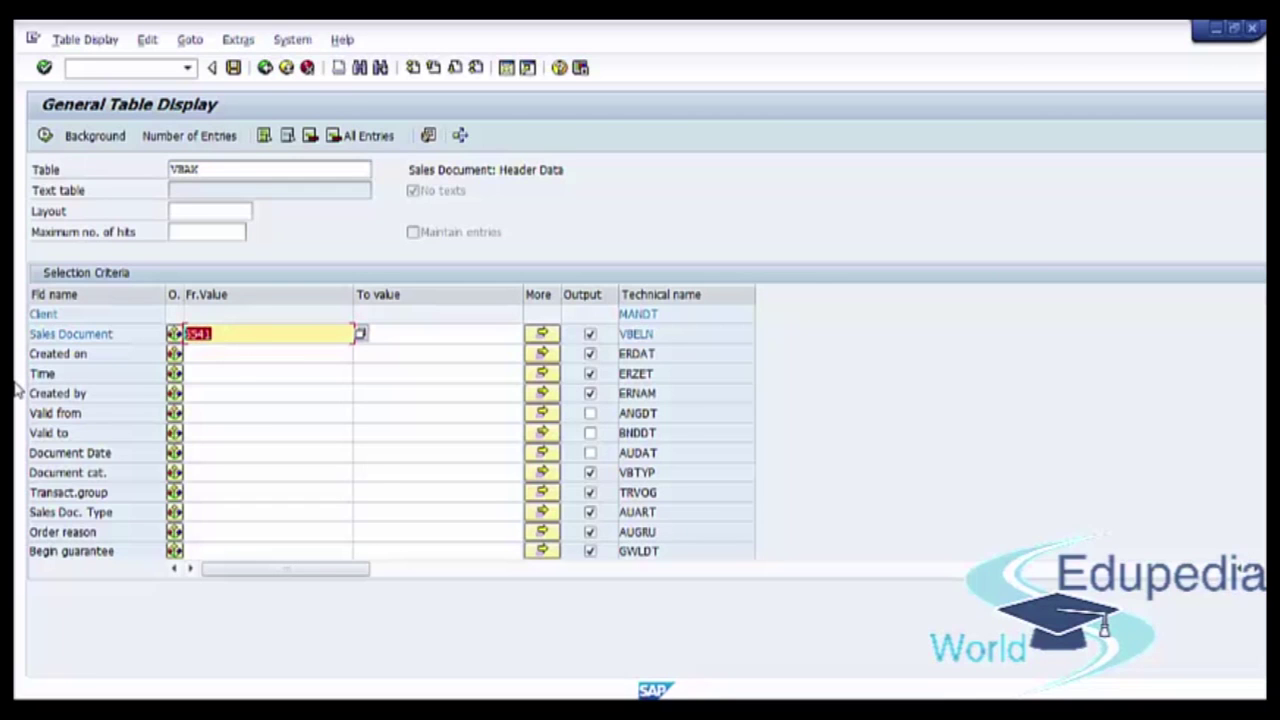
key("Delete")
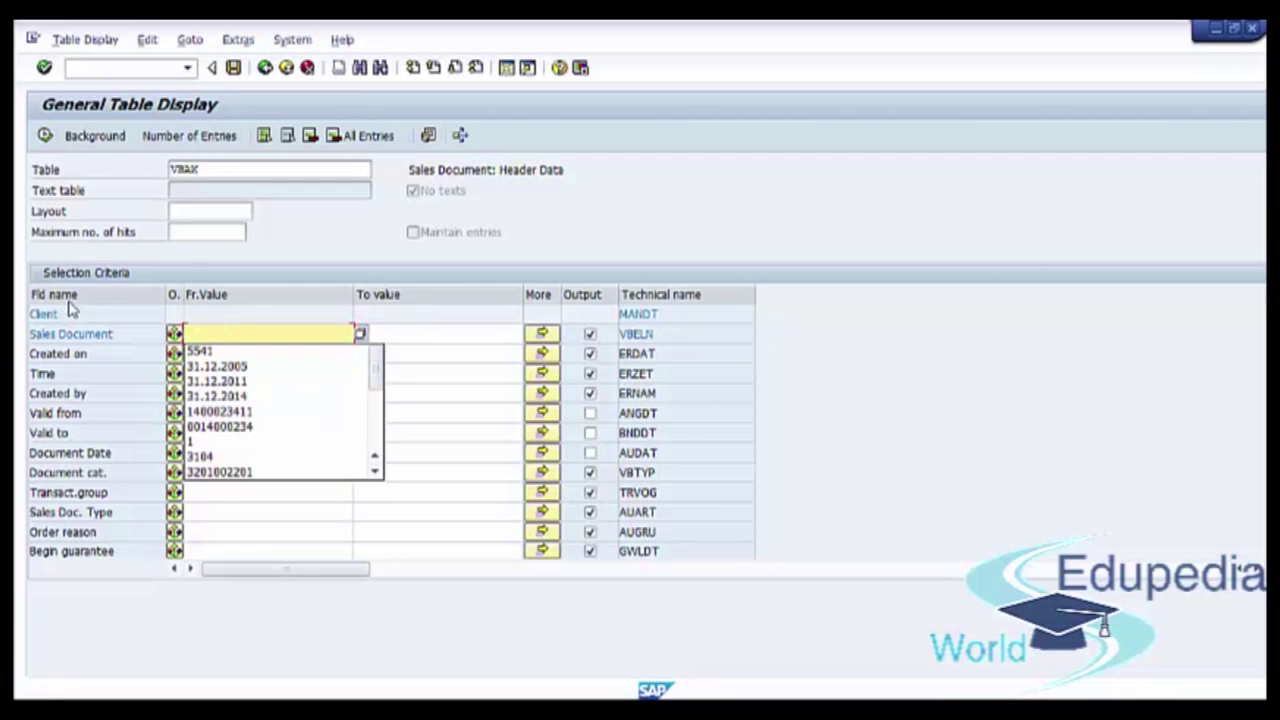
- Set the maximum number of hits to 500 and display the VBAK entries
left_click(196, 234)
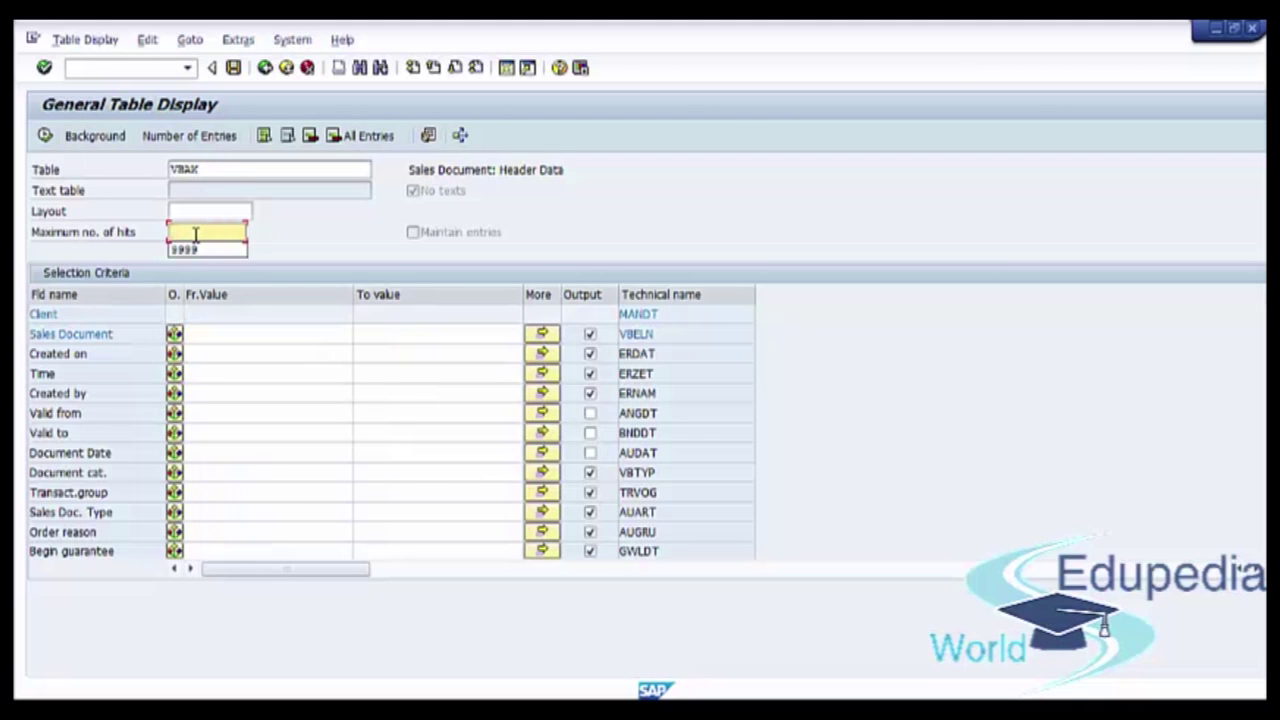
type("9")
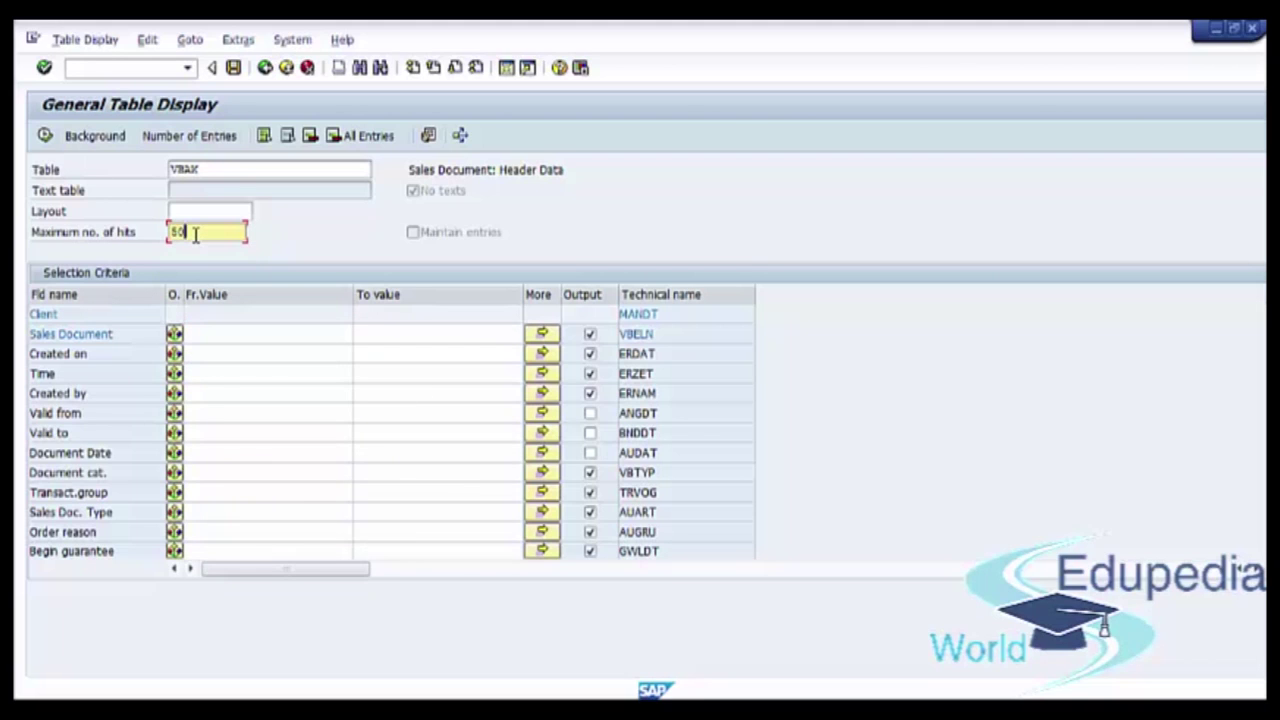
left_click(45, 136)
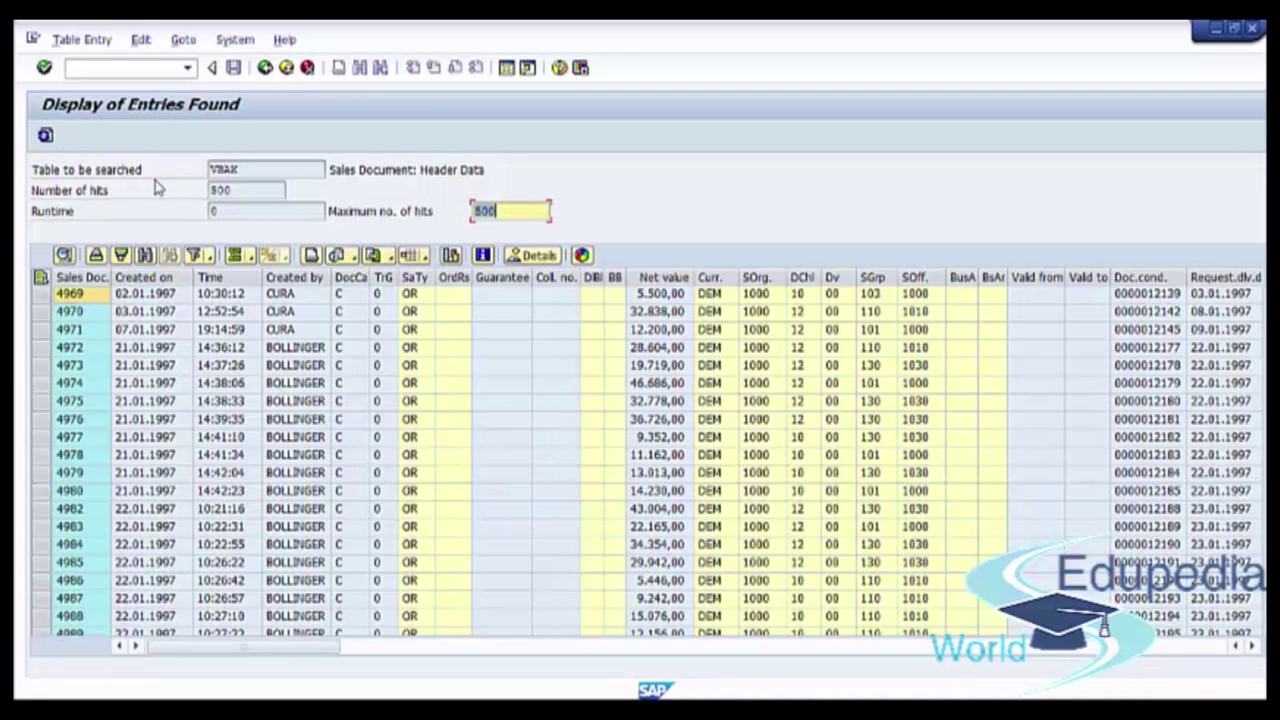
- Check the number of hits, the searched table name and the creation dates in the VBAK entry list
left_click(240, 190)
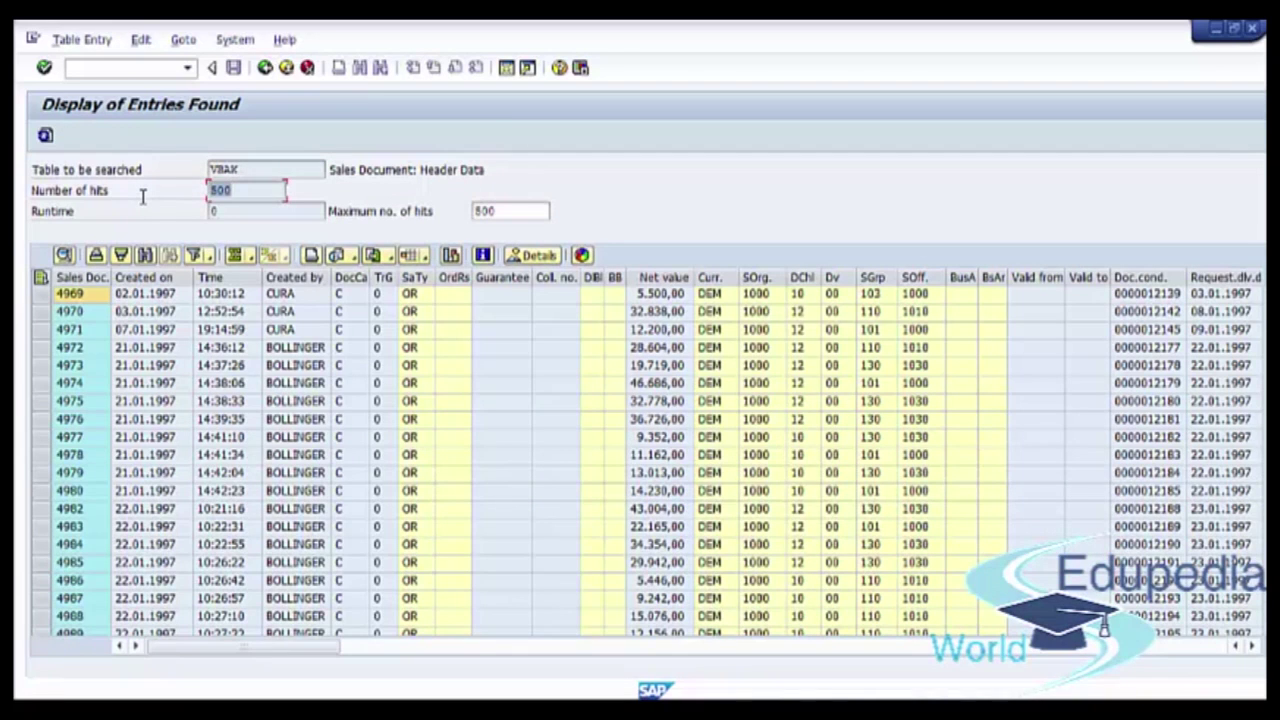
double_click(245, 168)
left_click(170, 422)
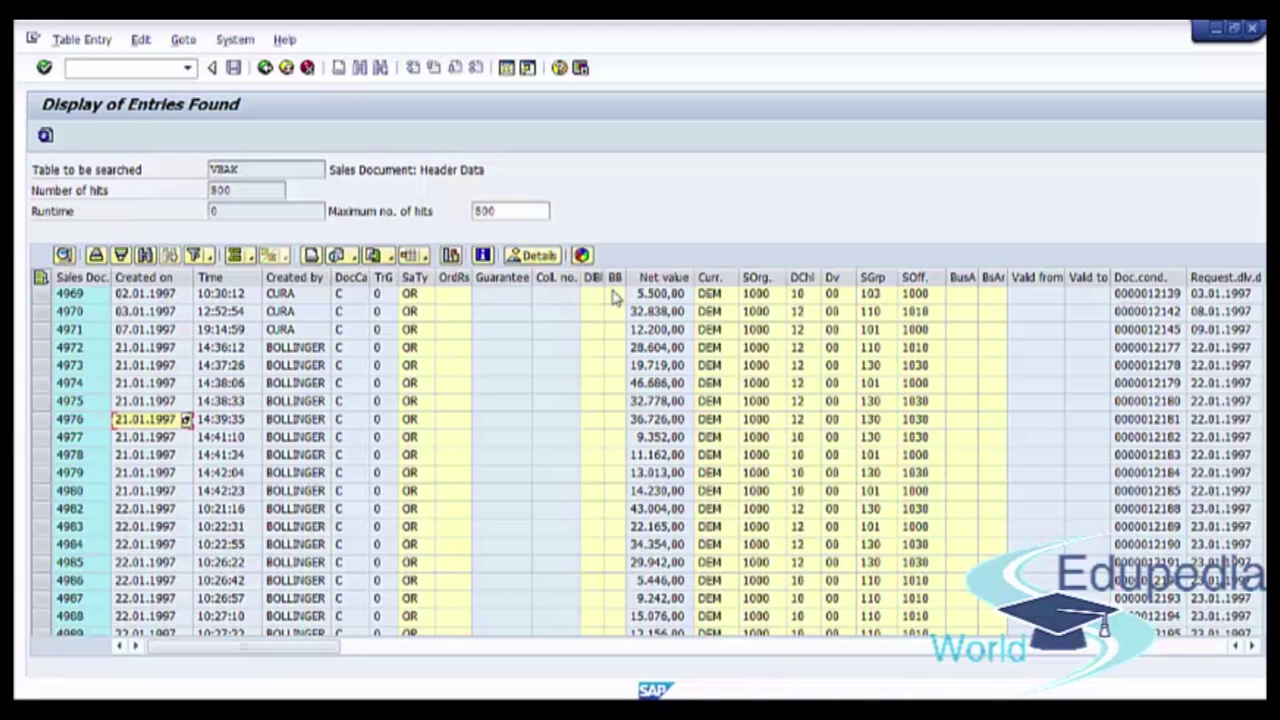
- Sort the VBAK entries by sales document, first in ascending and finally in descending order
left_click(82, 277)
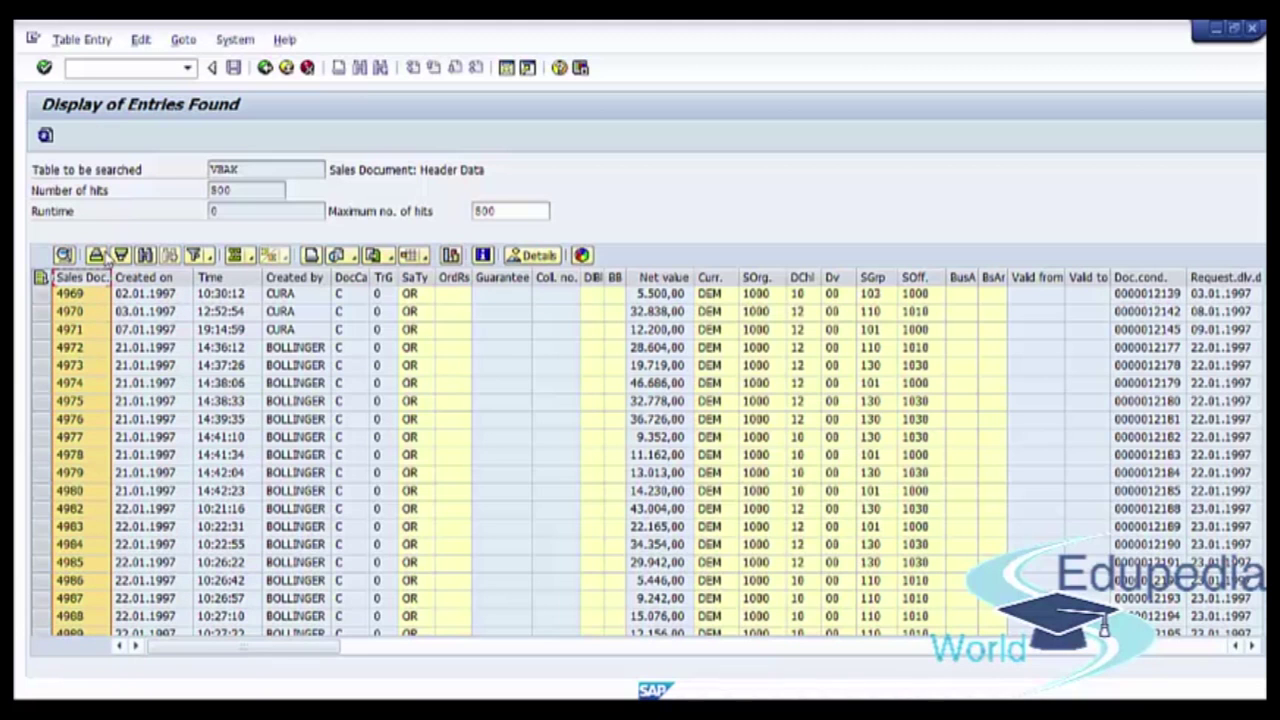
left_click(97, 256)
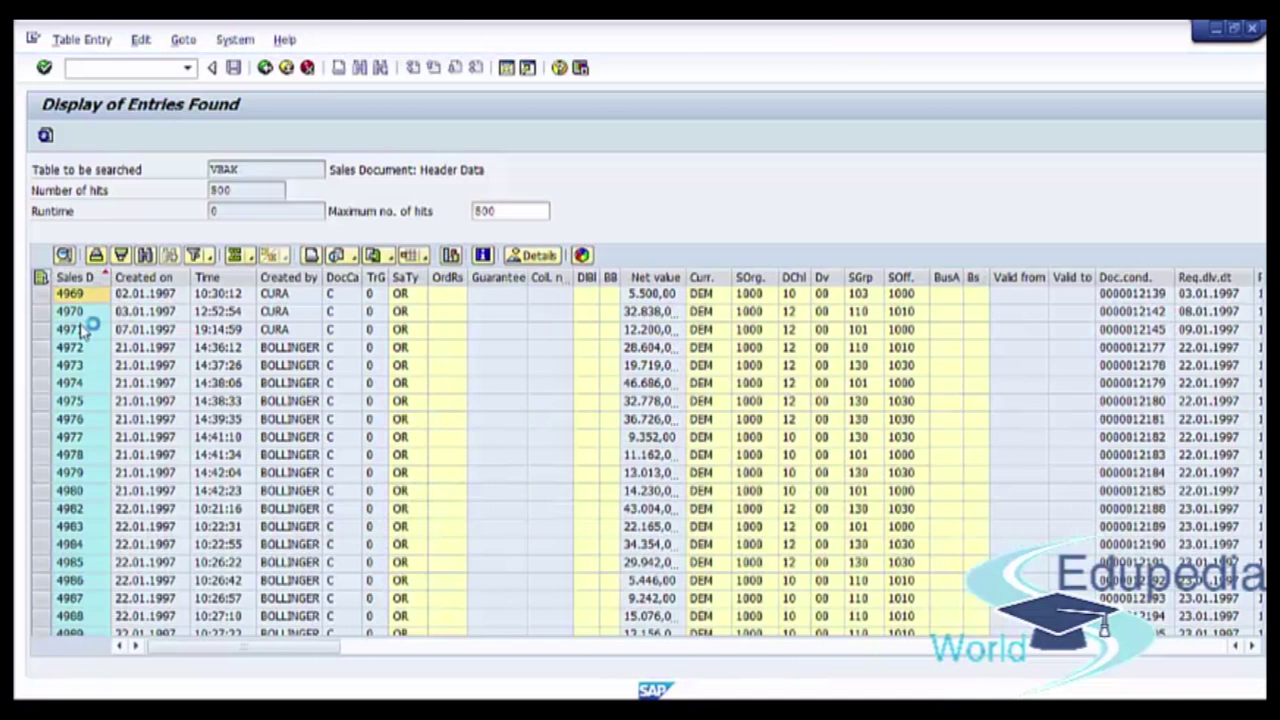
left_click(76, 275)
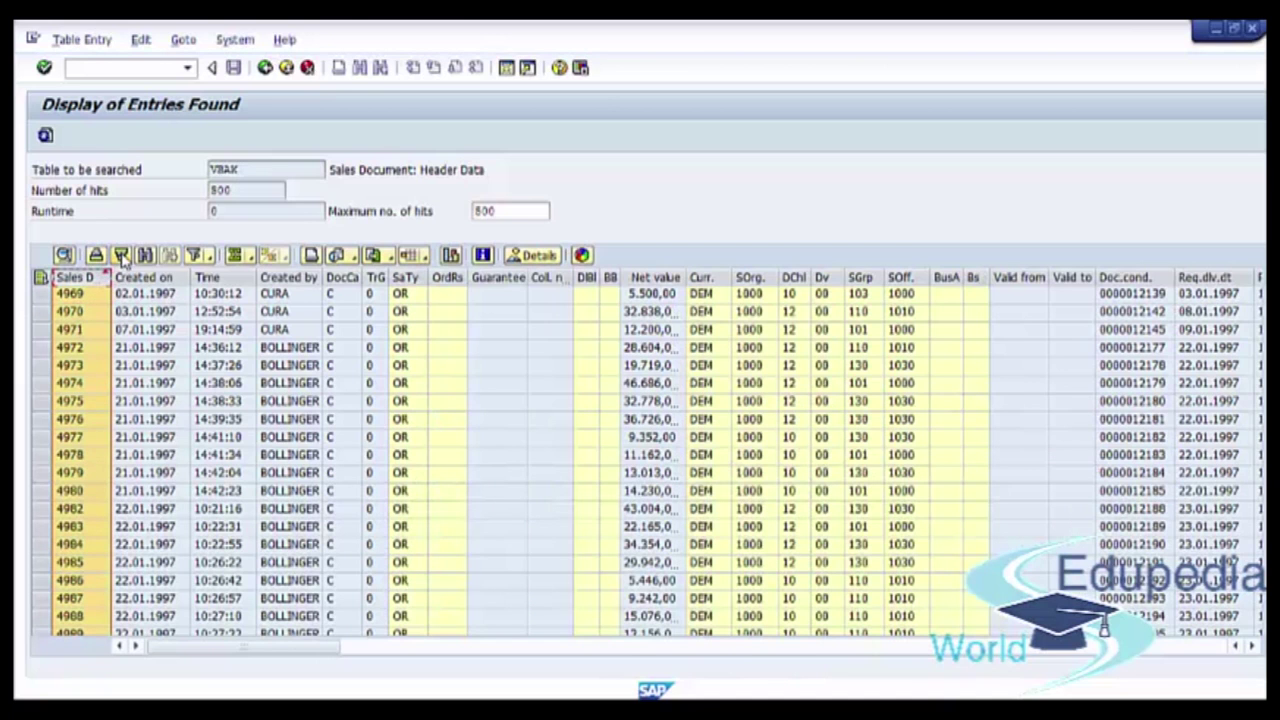
left_click(120, 256)
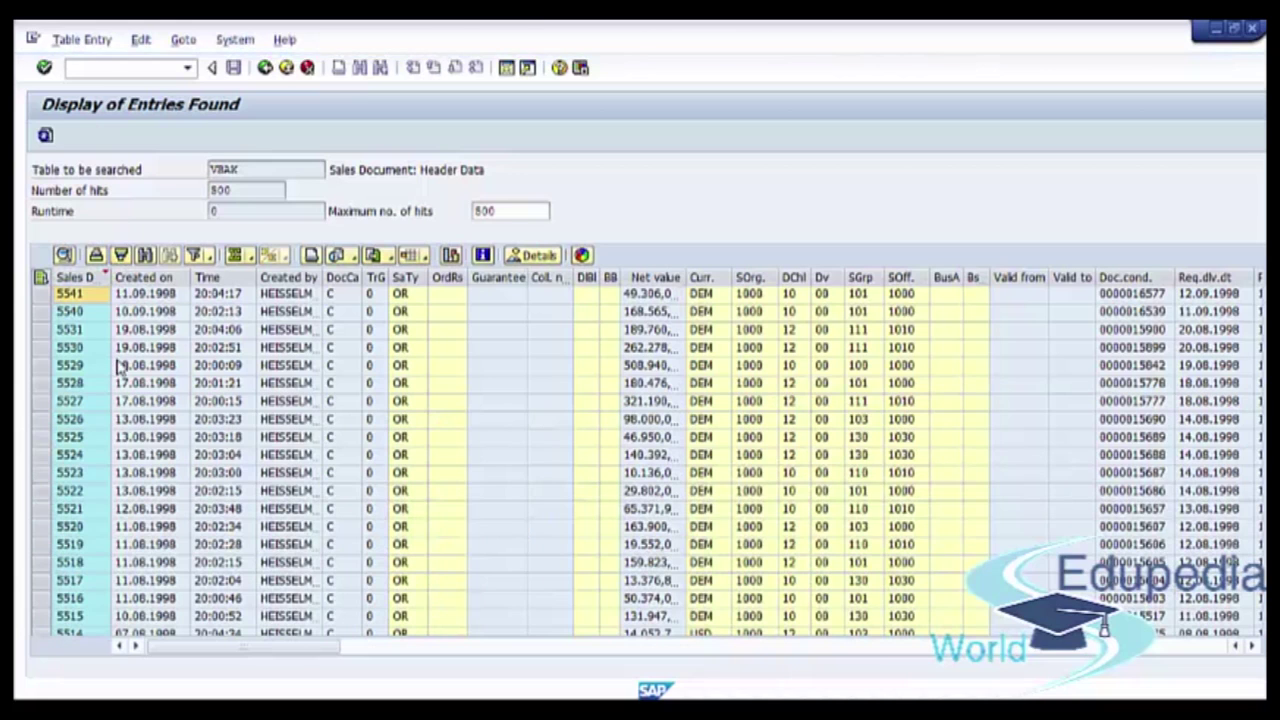
left_click(128, 348)
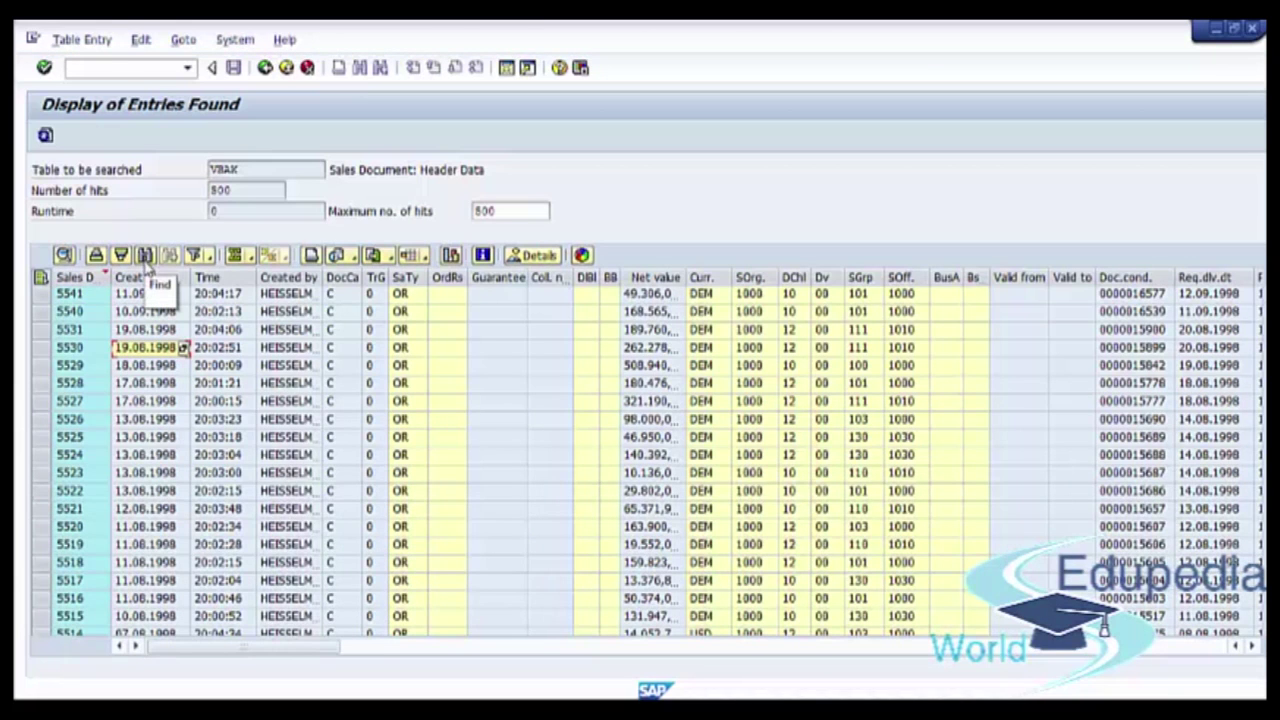
left_click(145, 256)
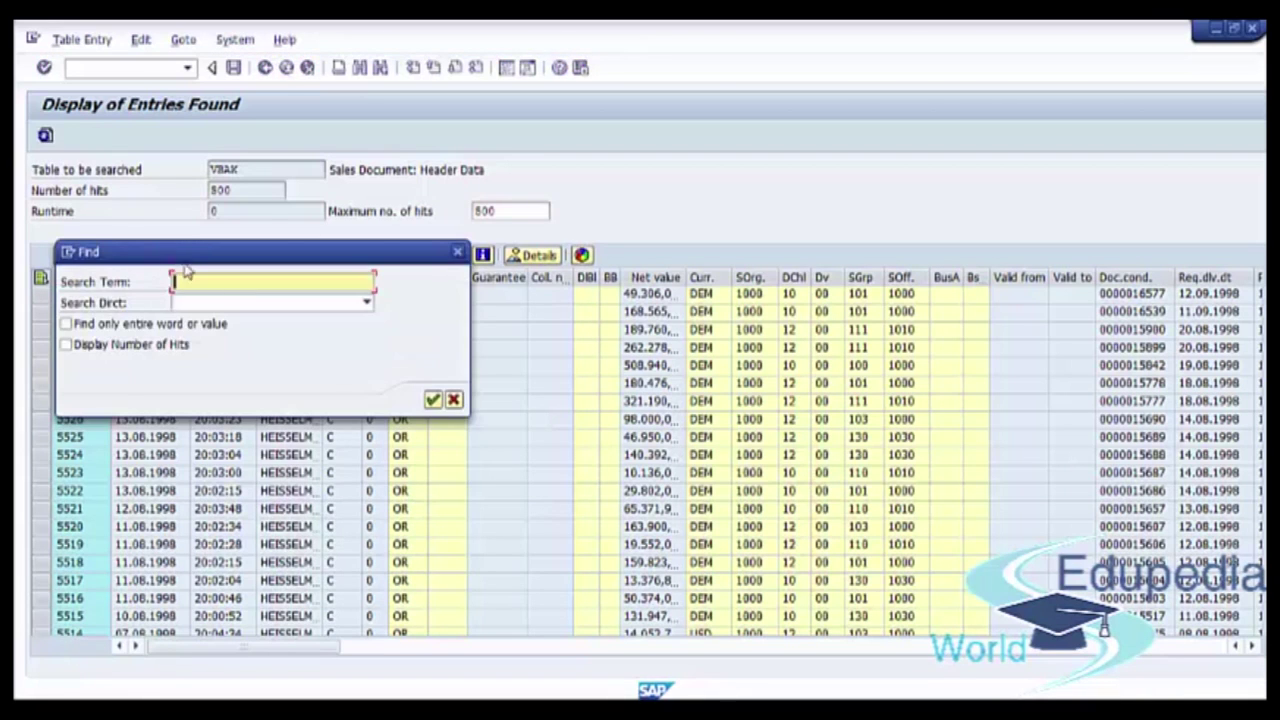
left_click_drag(173, 253, 699, 410)
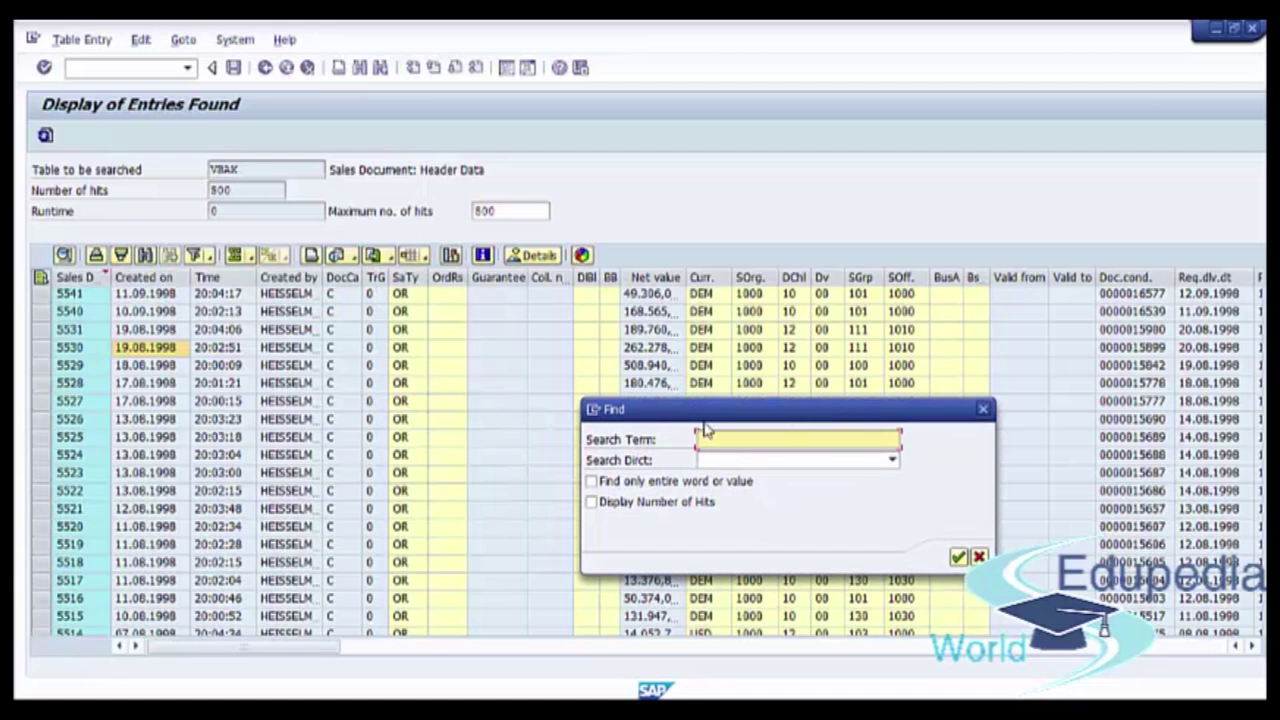
left_click(983, 411)
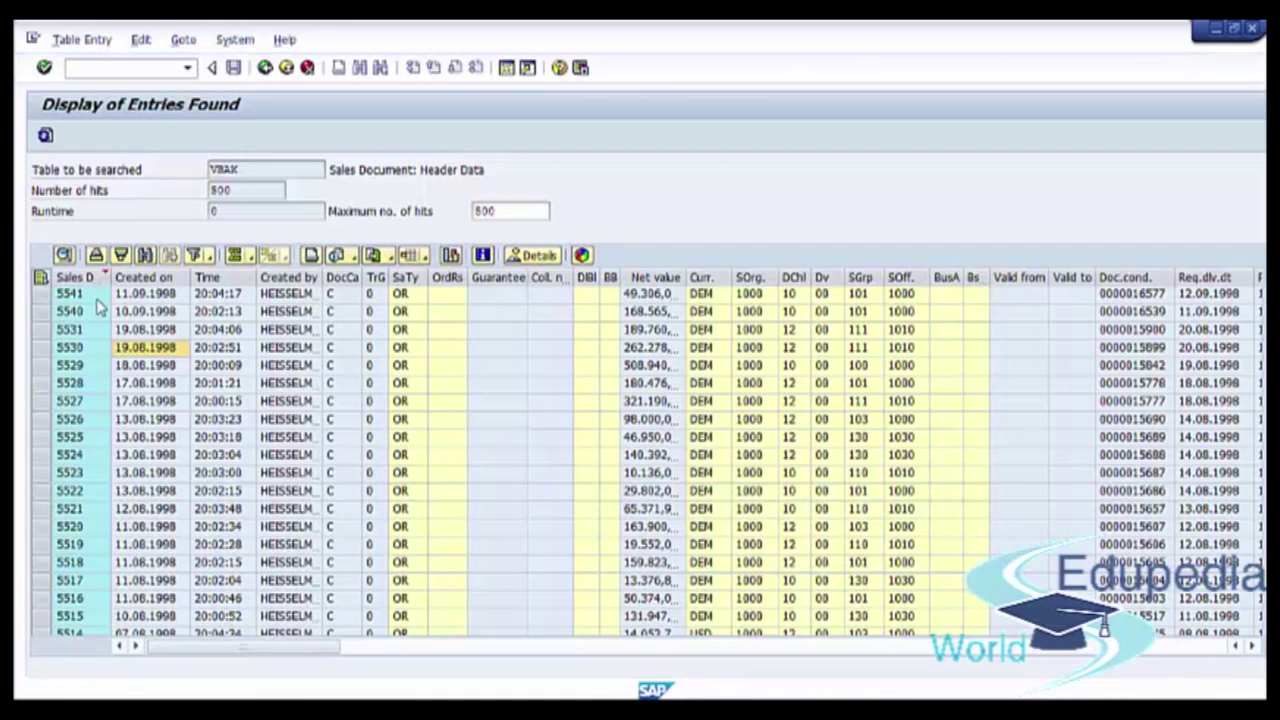
left_click(207, 277)
left_click(196, 257)
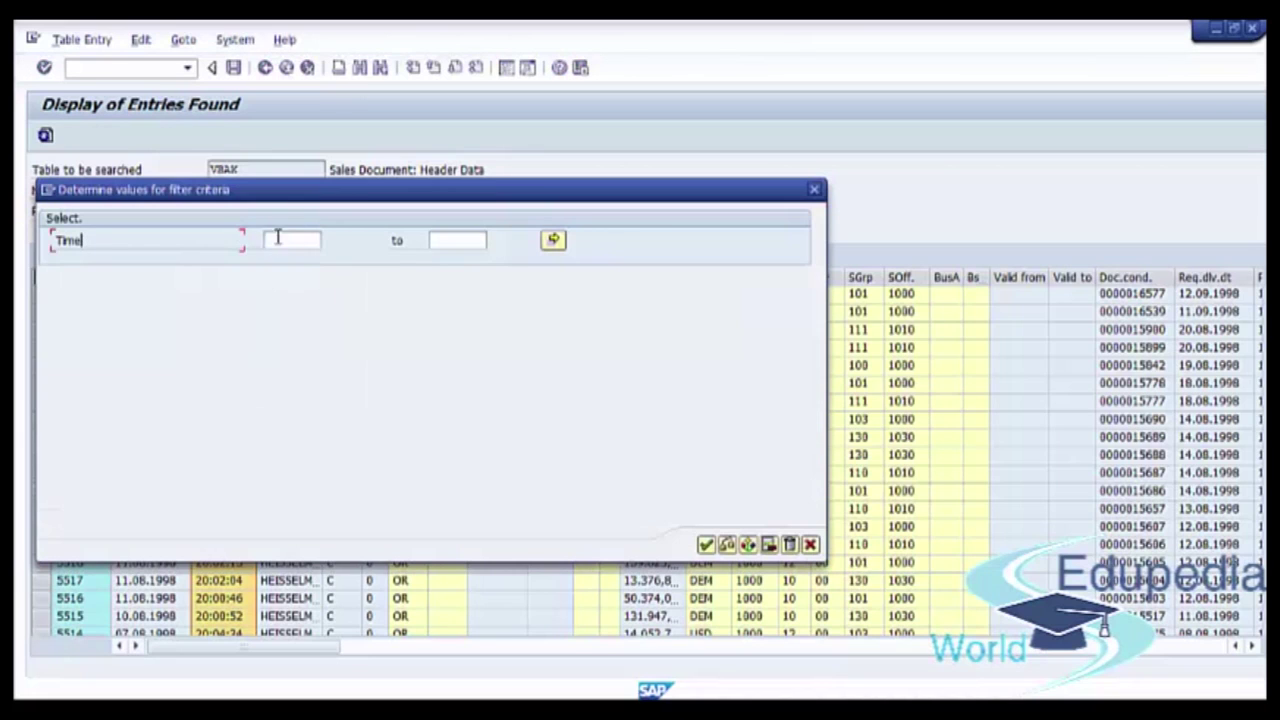
left_click_drag(310, 190, 624, 219)
left_click(612, 269)
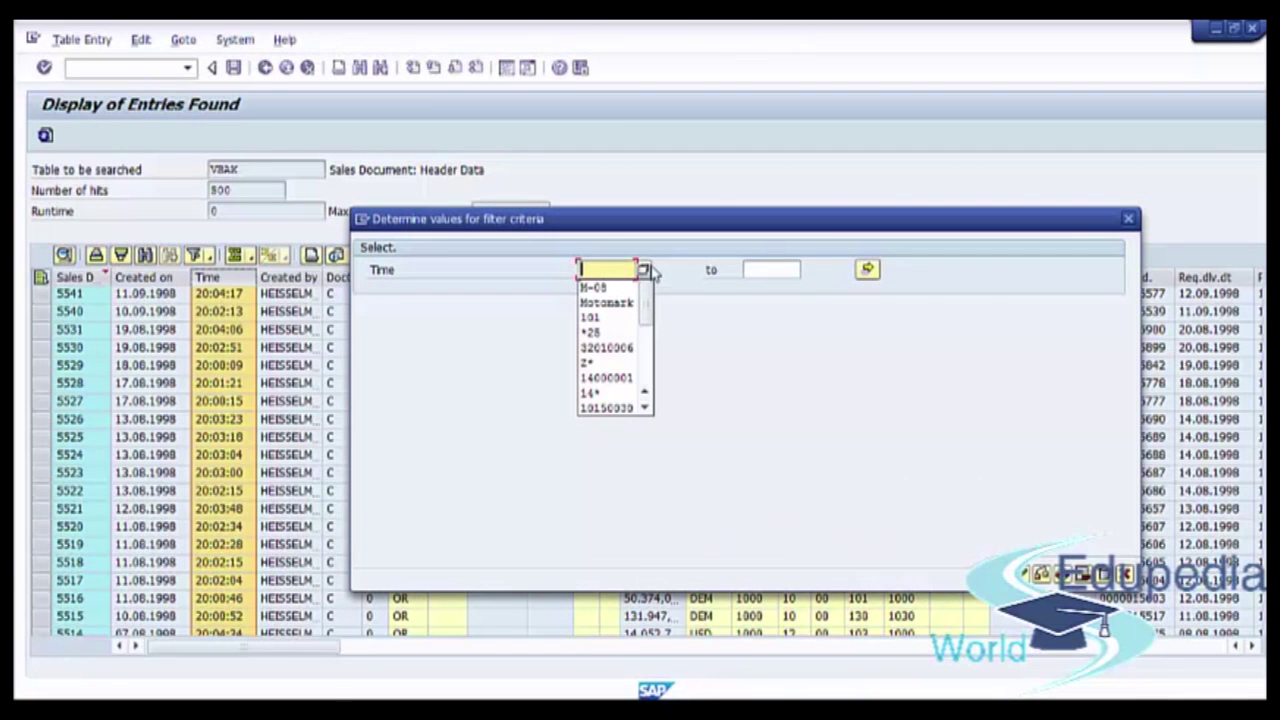
left_click(1128, 218)
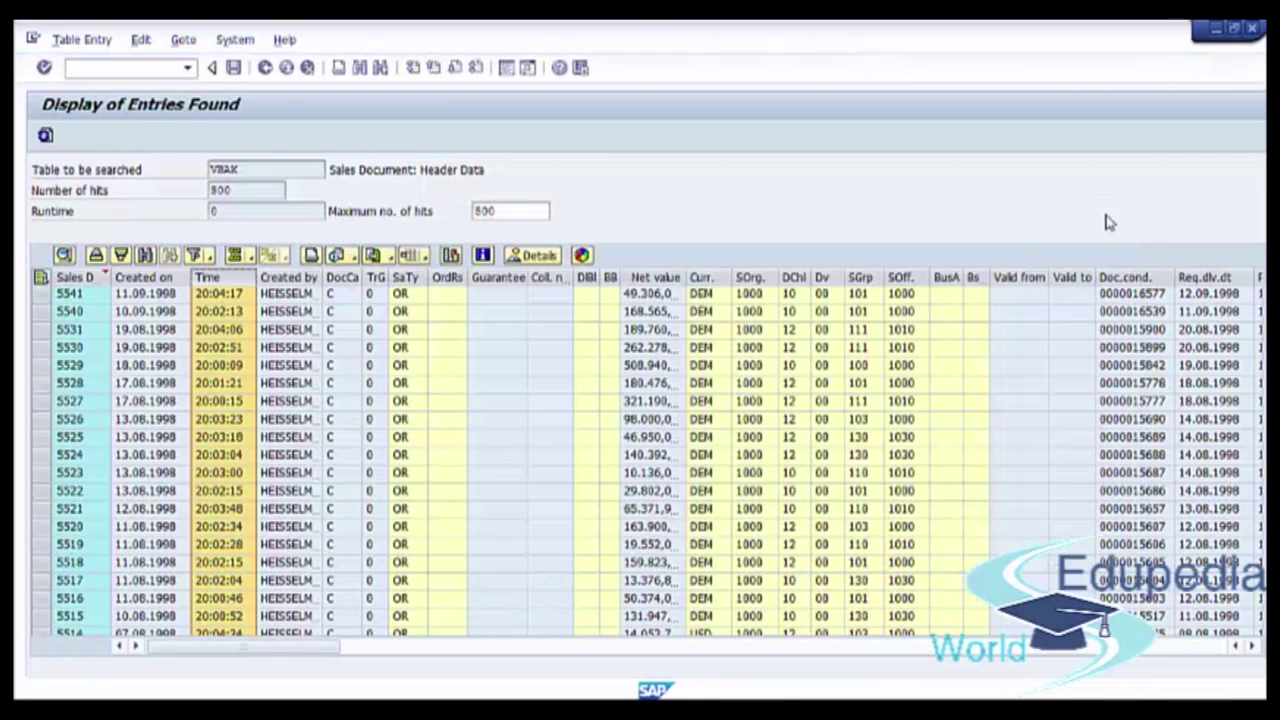
left_click(282, 330)
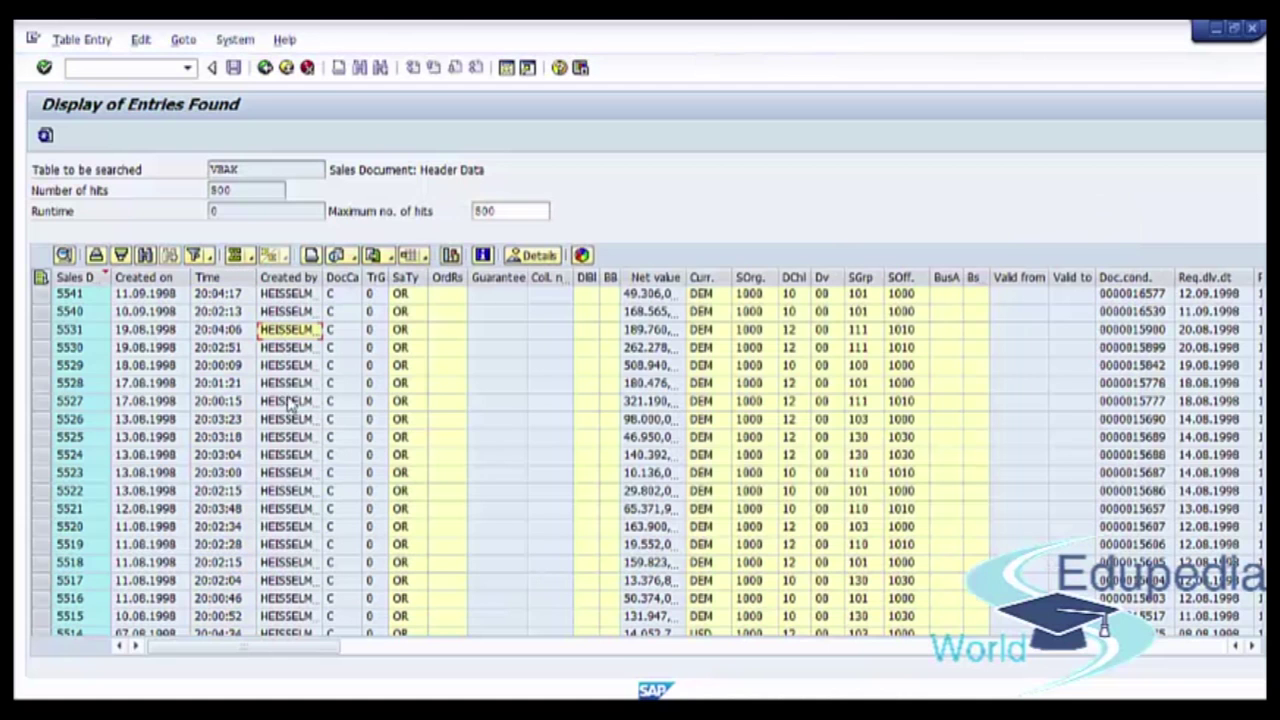
- Filter the entry list by the time 20:00:15 and delete that filter again
left_click(215, 279)
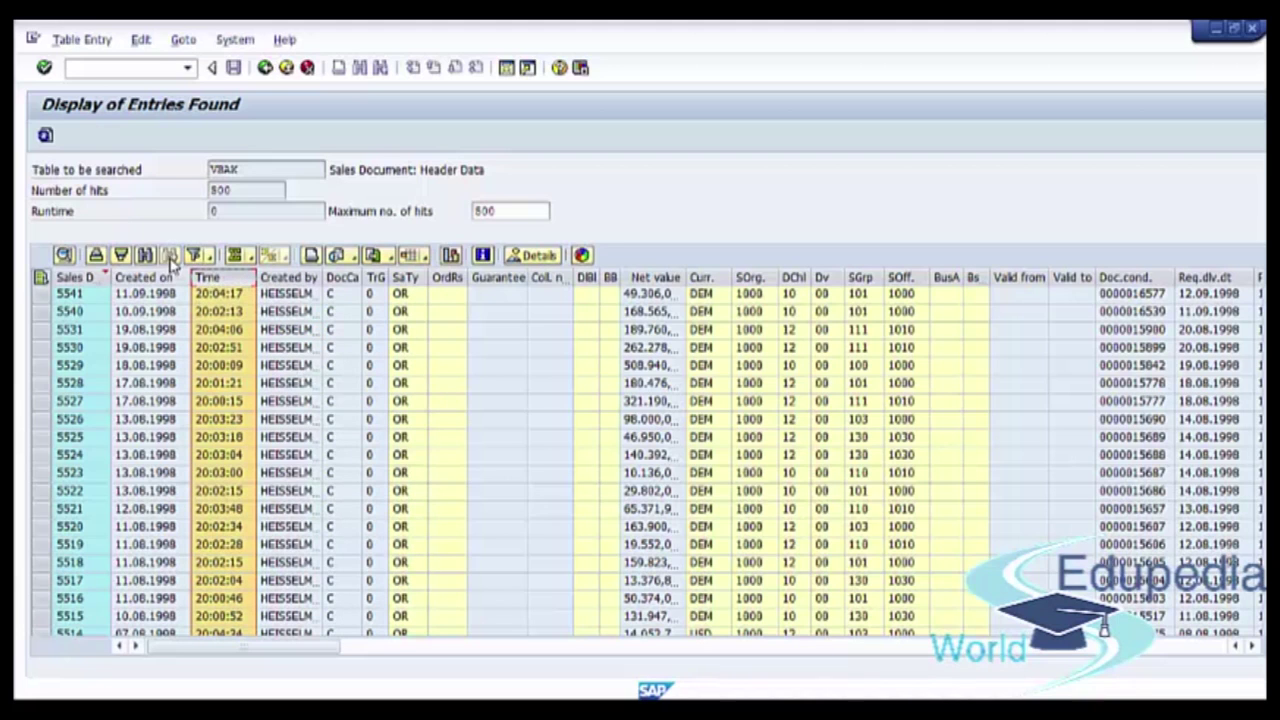
left_click(197, 258)
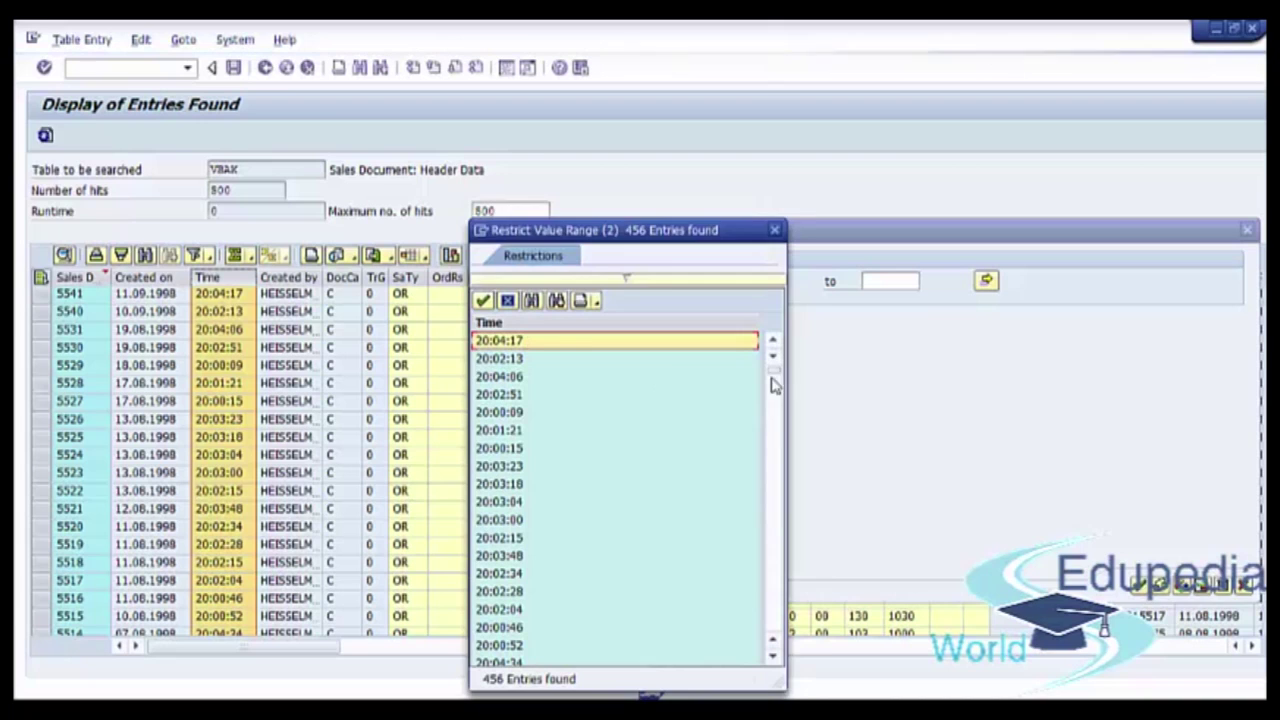
left_click(512, 450)
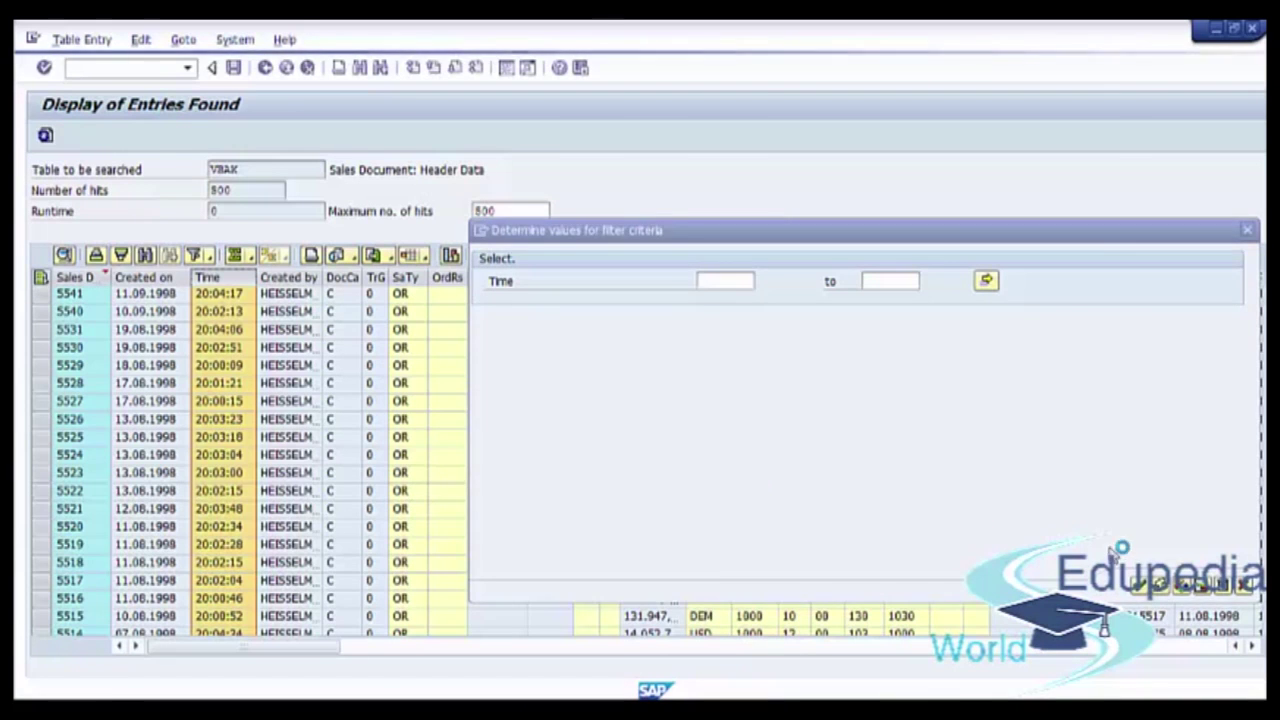
left_click(1140, 585)
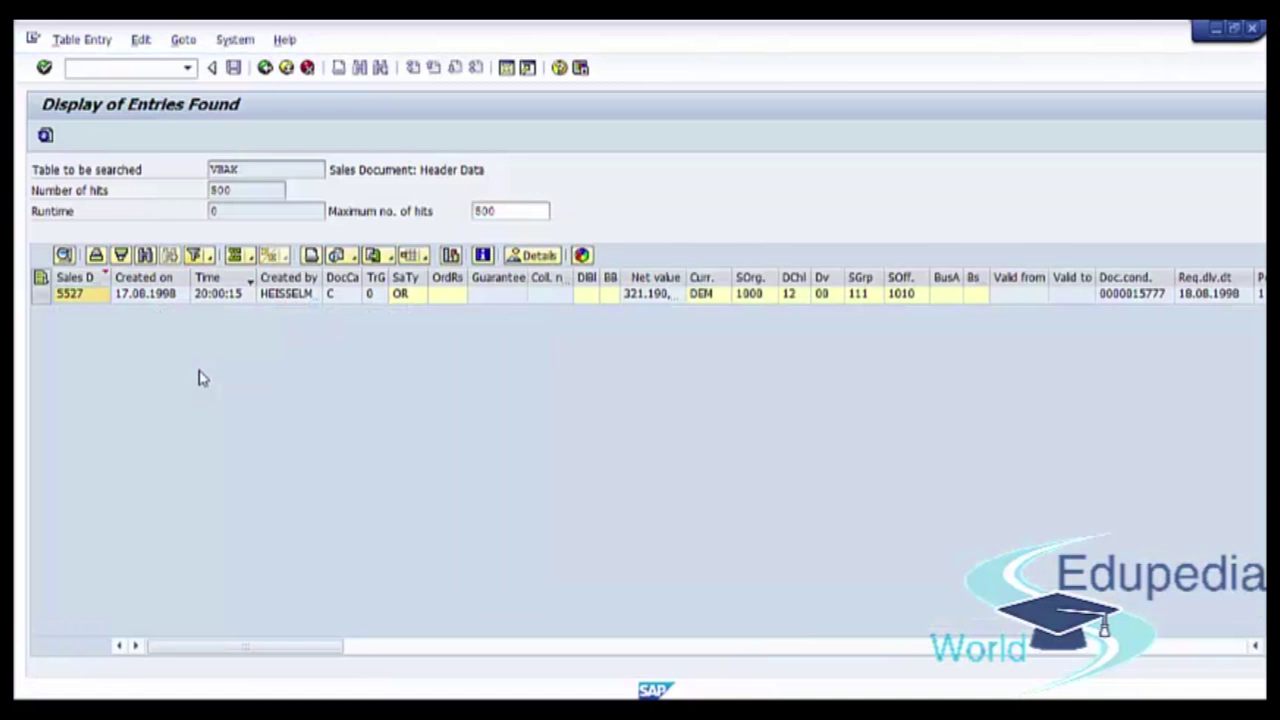
left_click(211, 257)
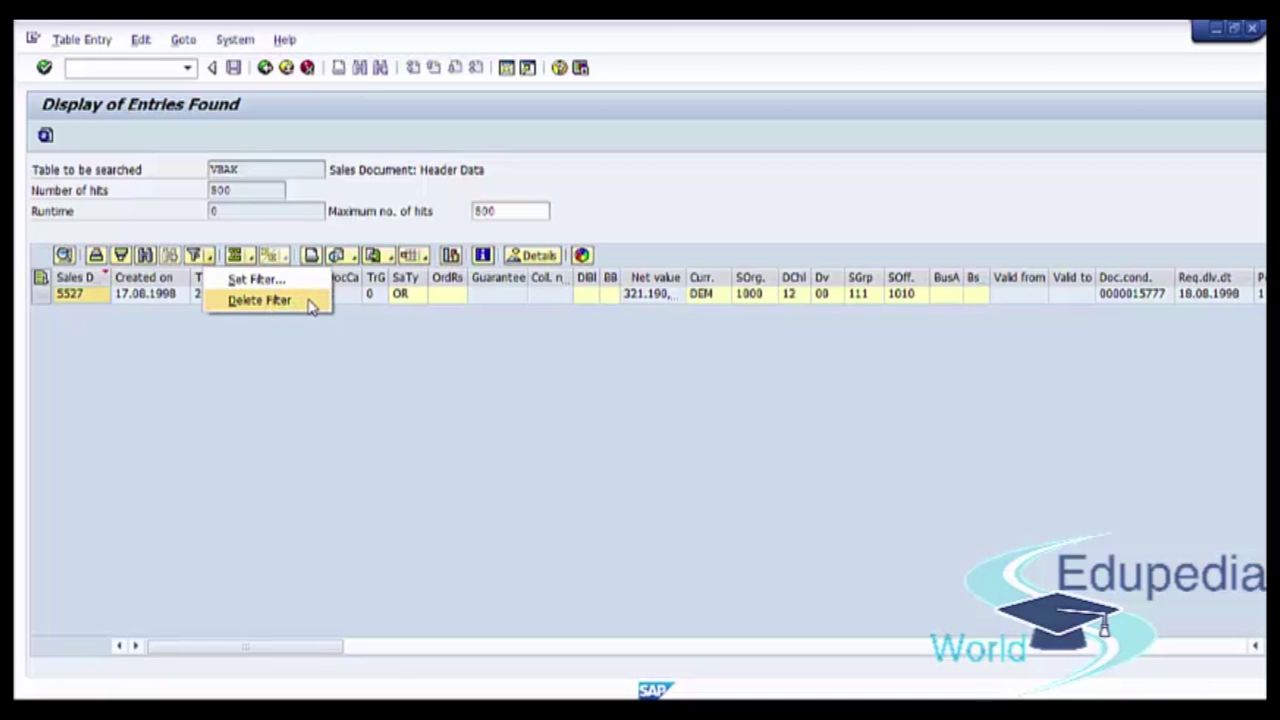
left_click(308, 302)
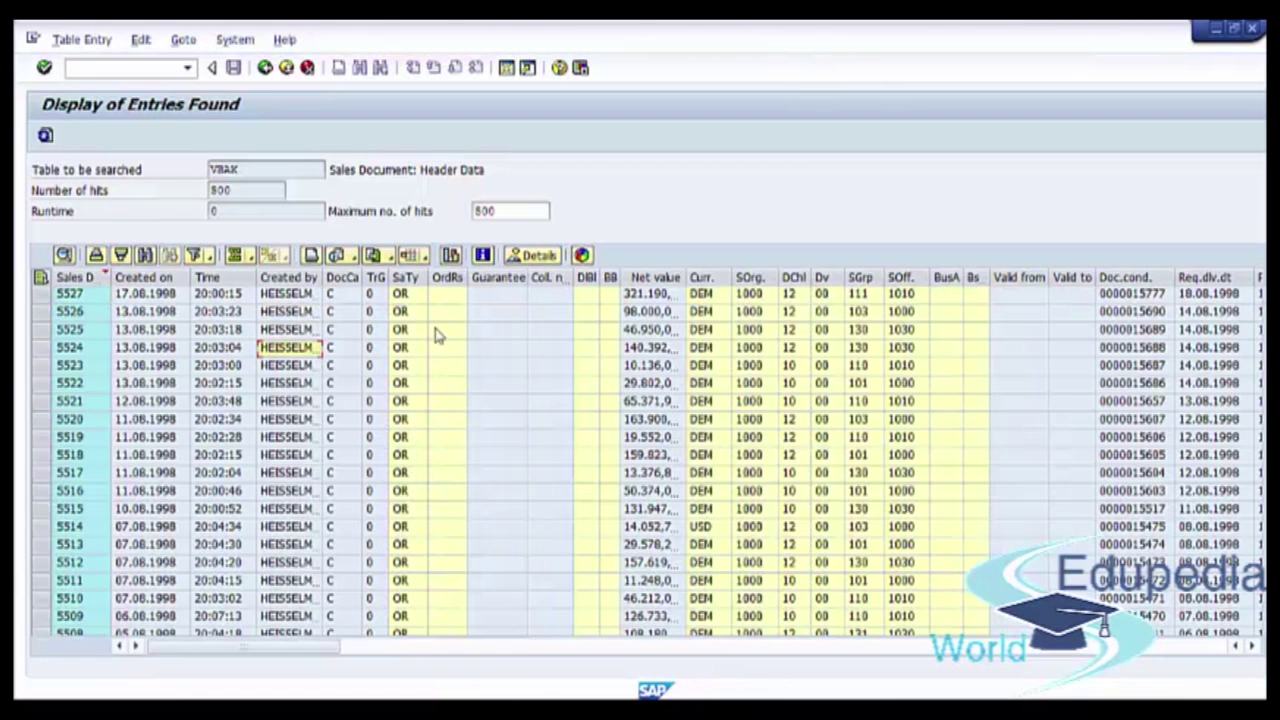
- Total the Net value column and widen it so that the amounts fit in full
left_click(664, 279)
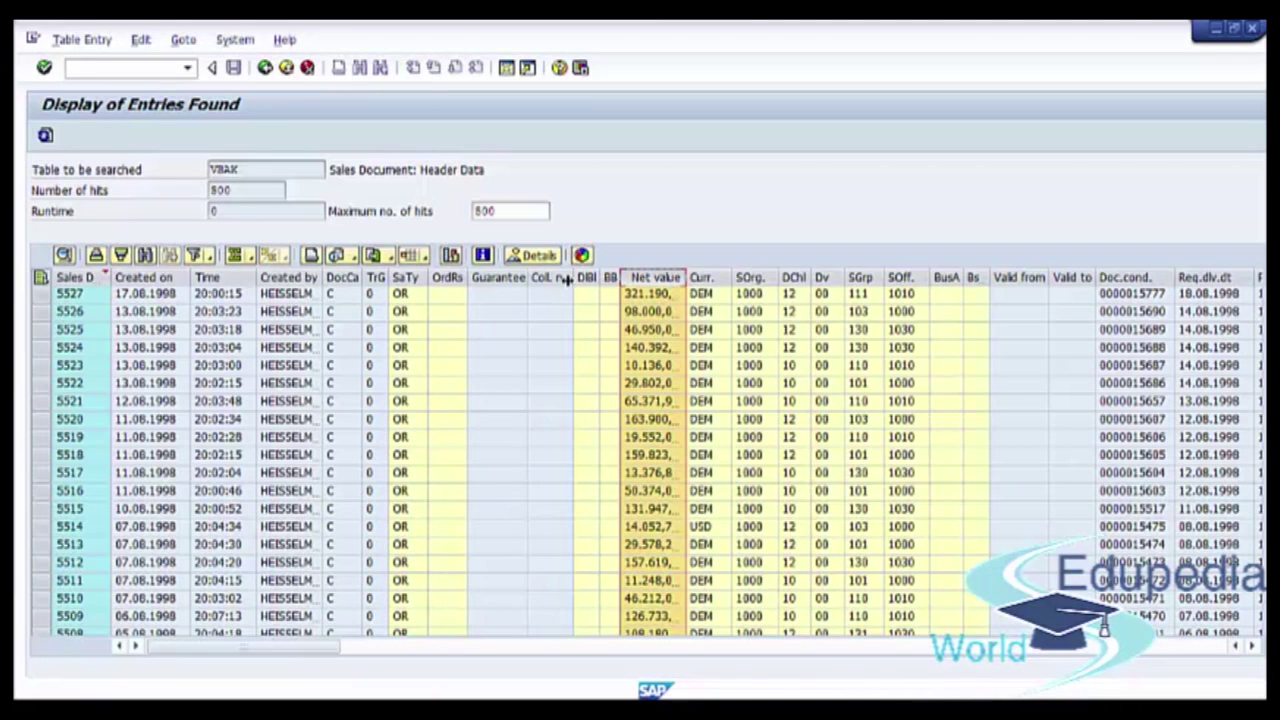
left_click(240, 278)
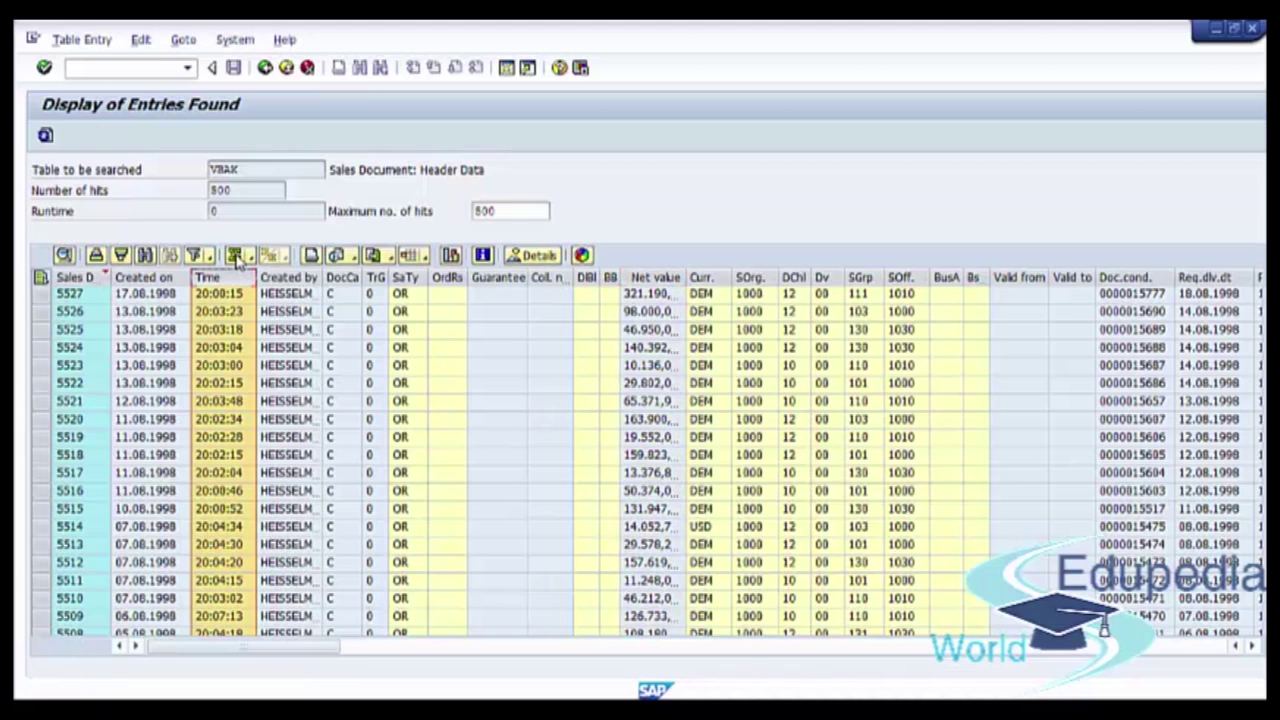
left_click(520, 312)
left_click(705, 277)
left_click(655, 277)
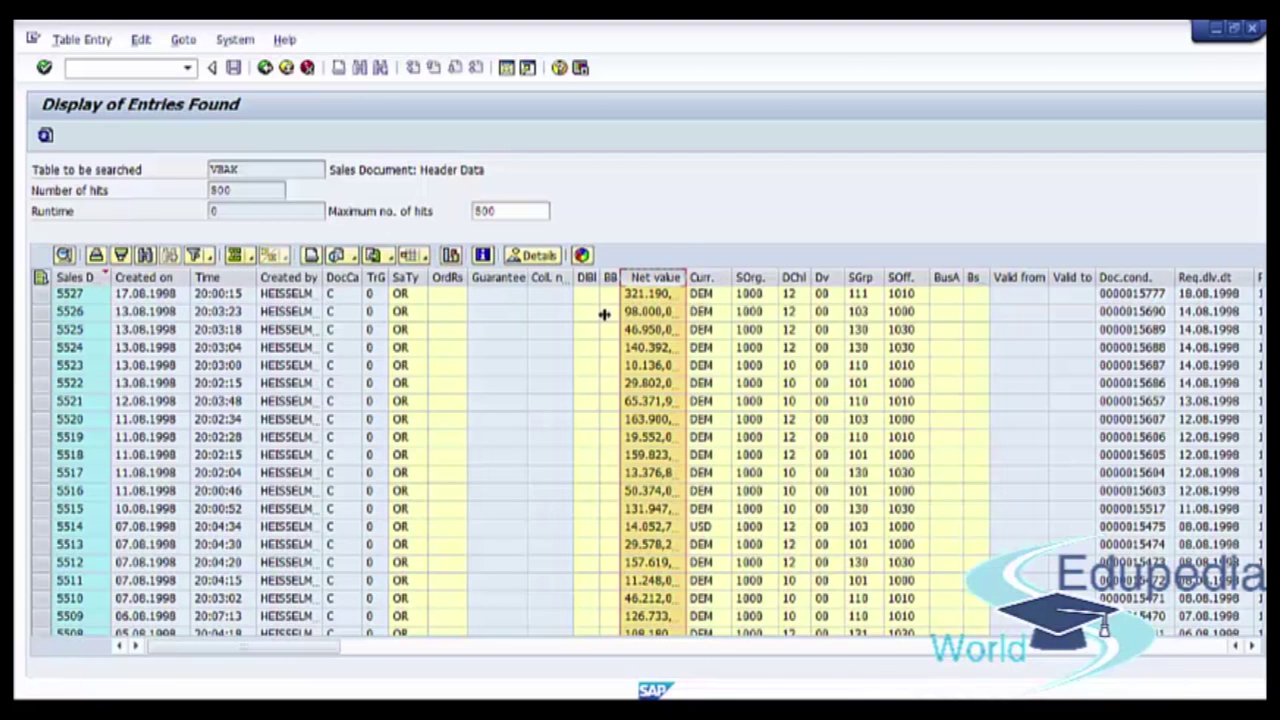
double_click(686, 277)
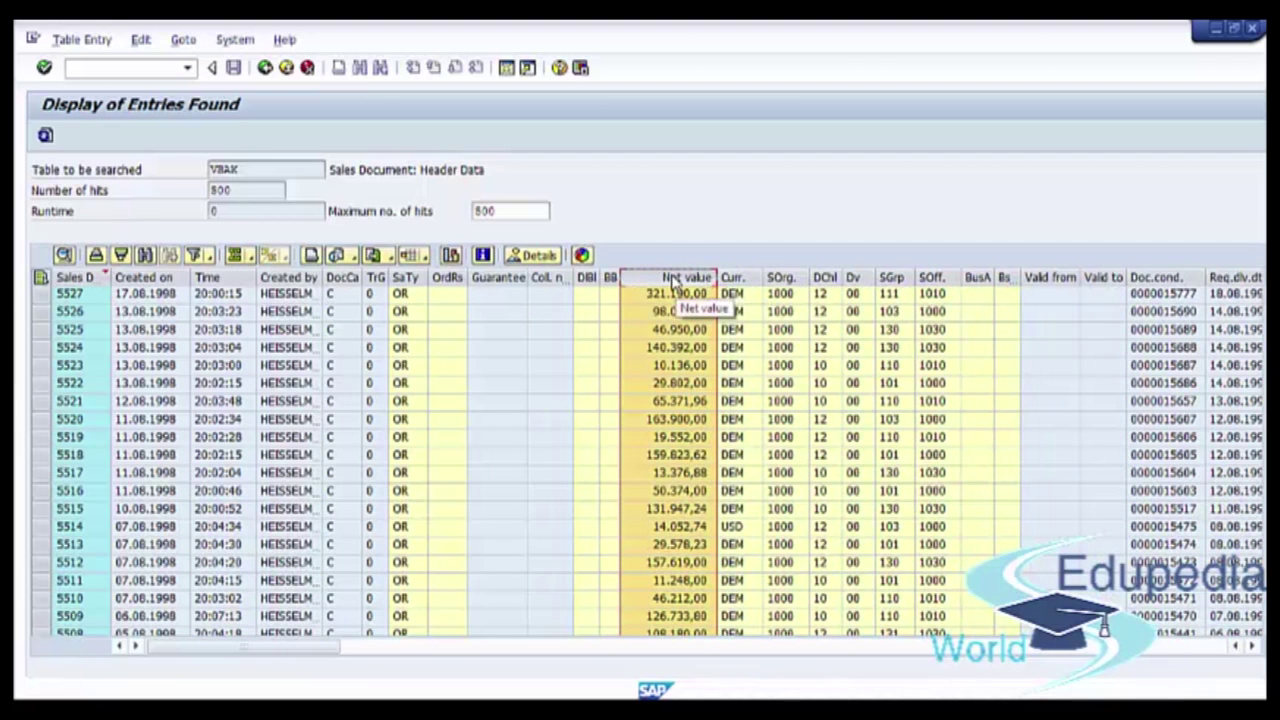
left_click(235, 255)
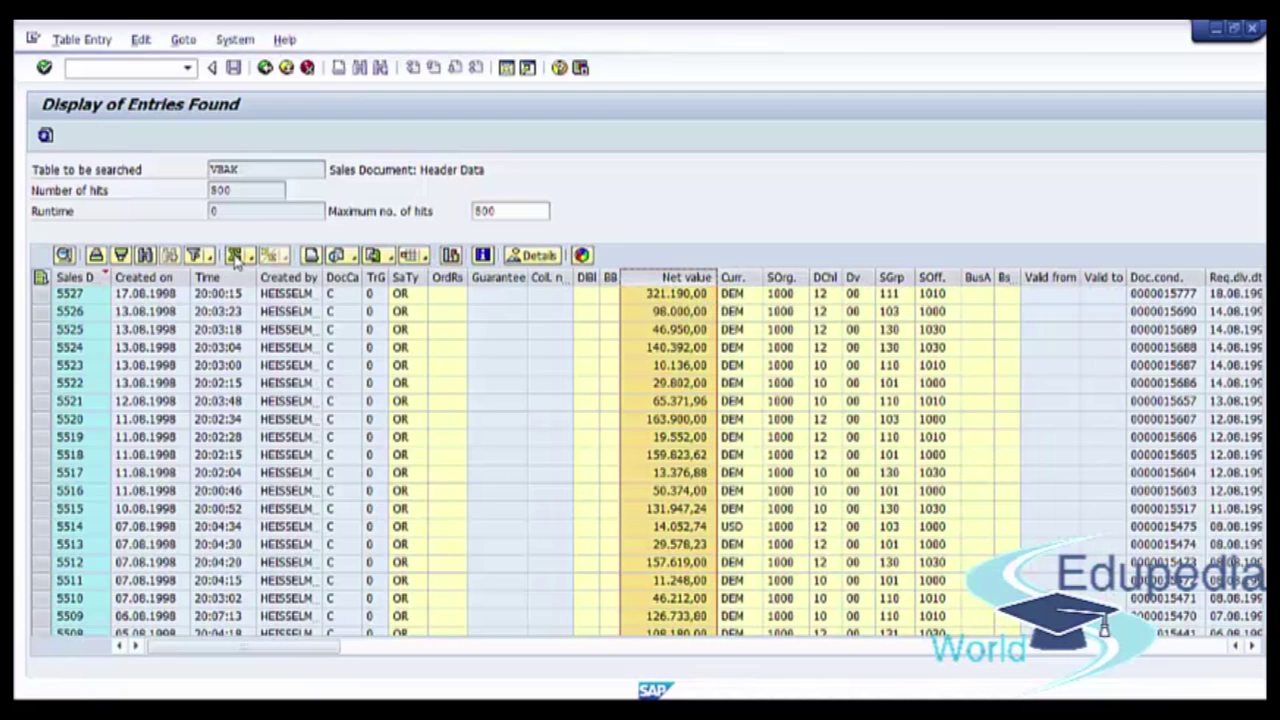
left_click_drag(716, 277, 757, 277)
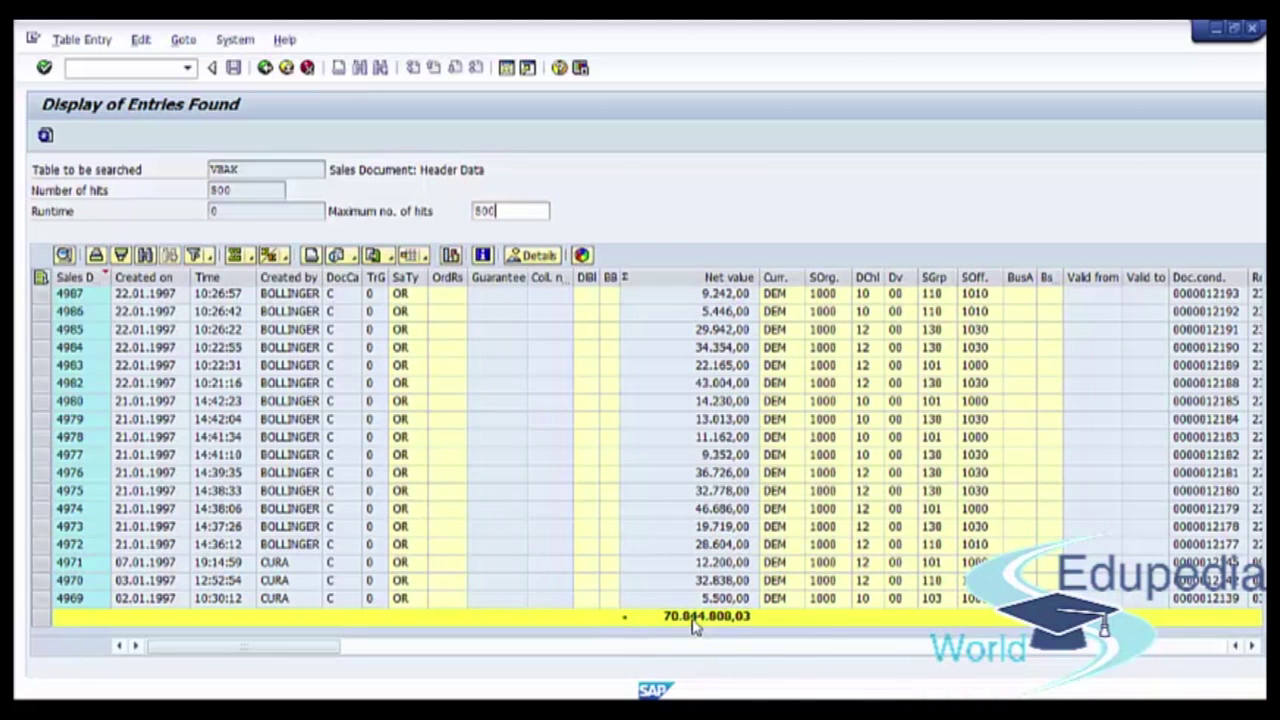
- Subtotal the net values by sales document and view the available export formats without choosing one
left_click(76, 277)
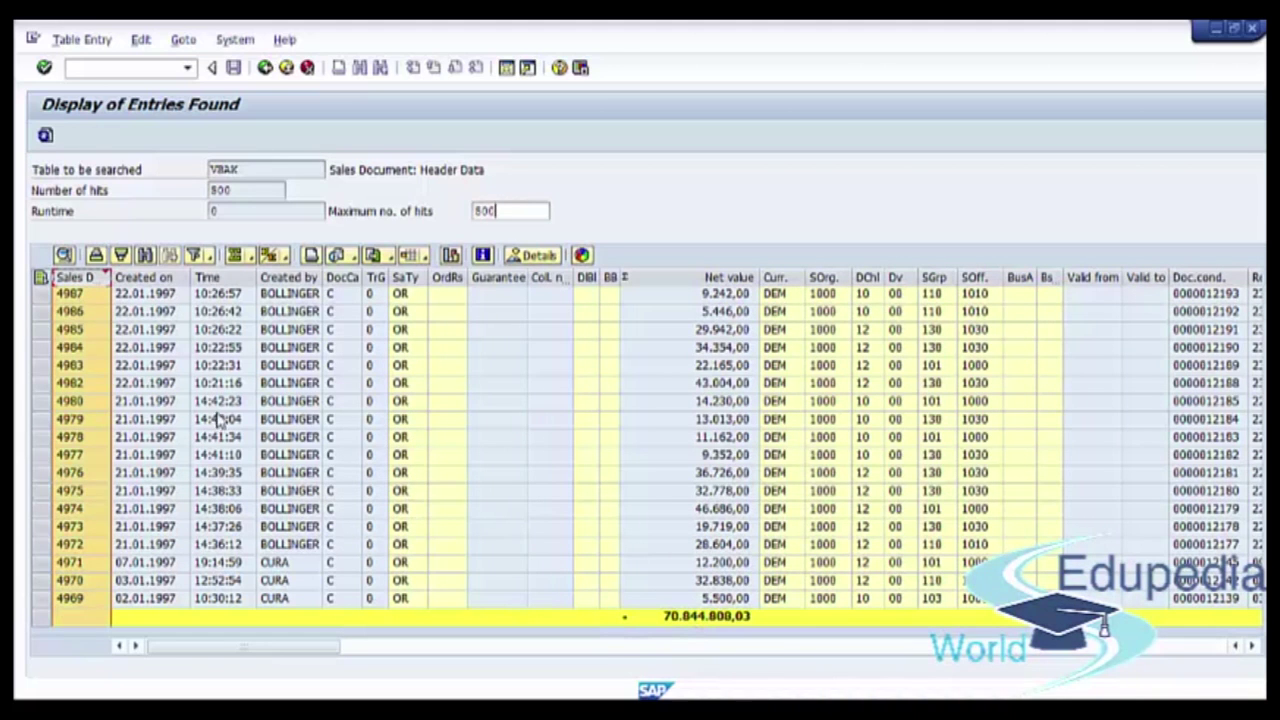
left_click(270, 257)
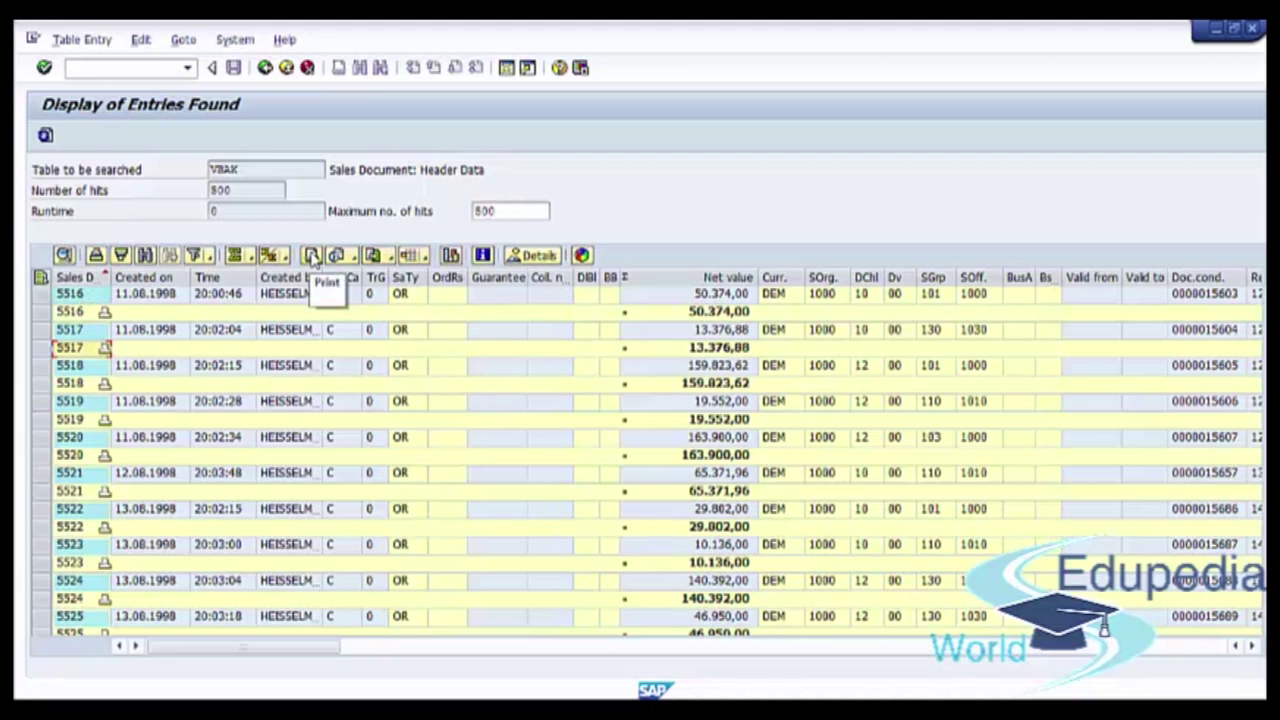
left_click(390, 257)
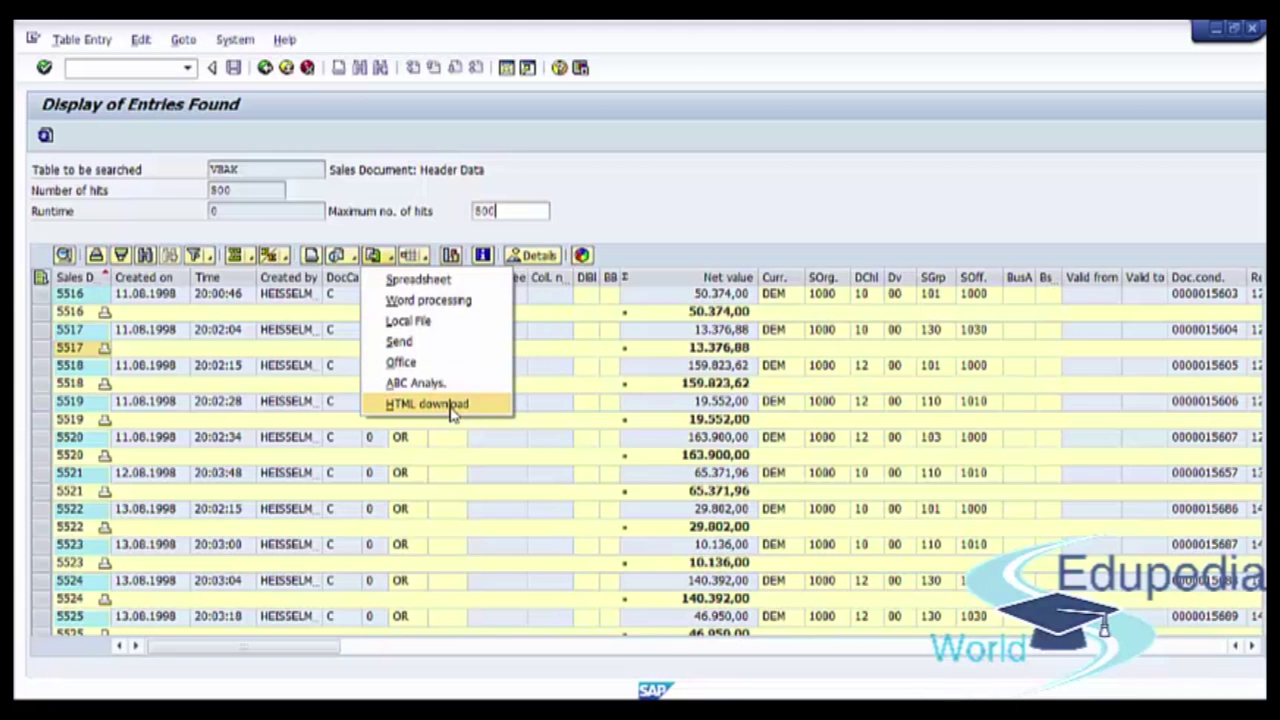
left_click(648, 406)
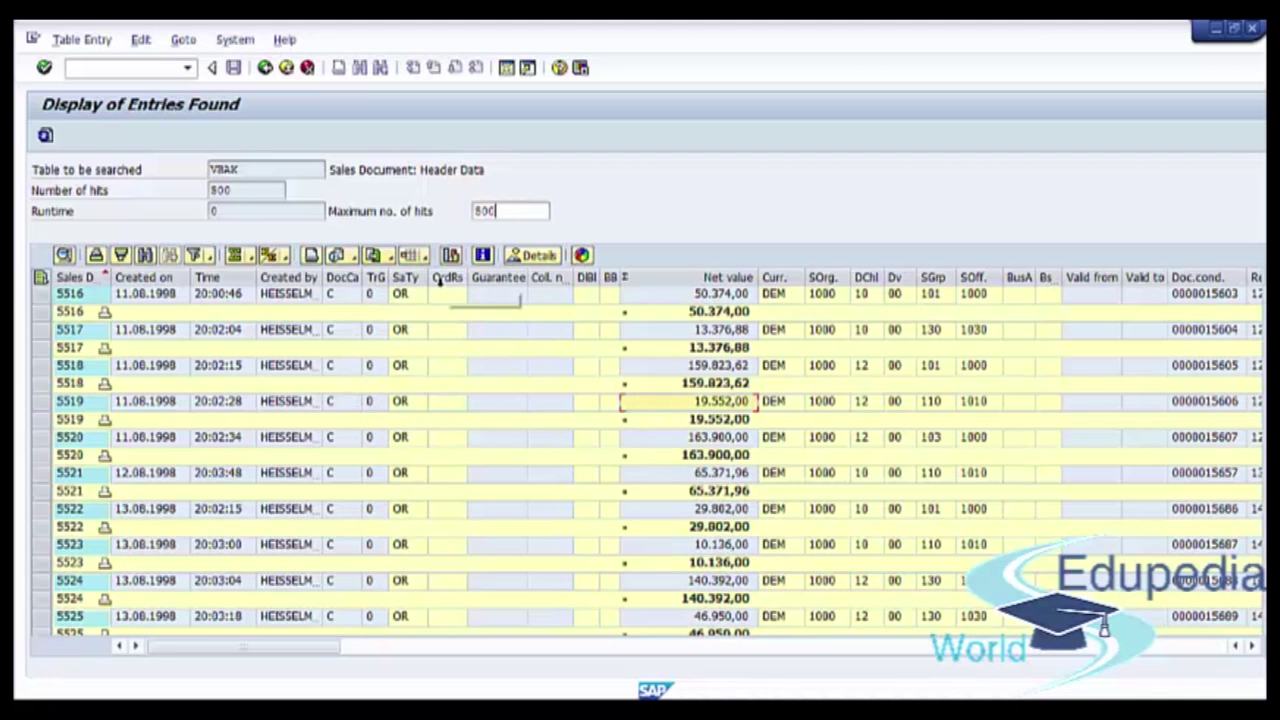
- Hide the order reason, begin guarantee and collective number columns in the entry list
left_click_drag(442, 278, 566, 279)
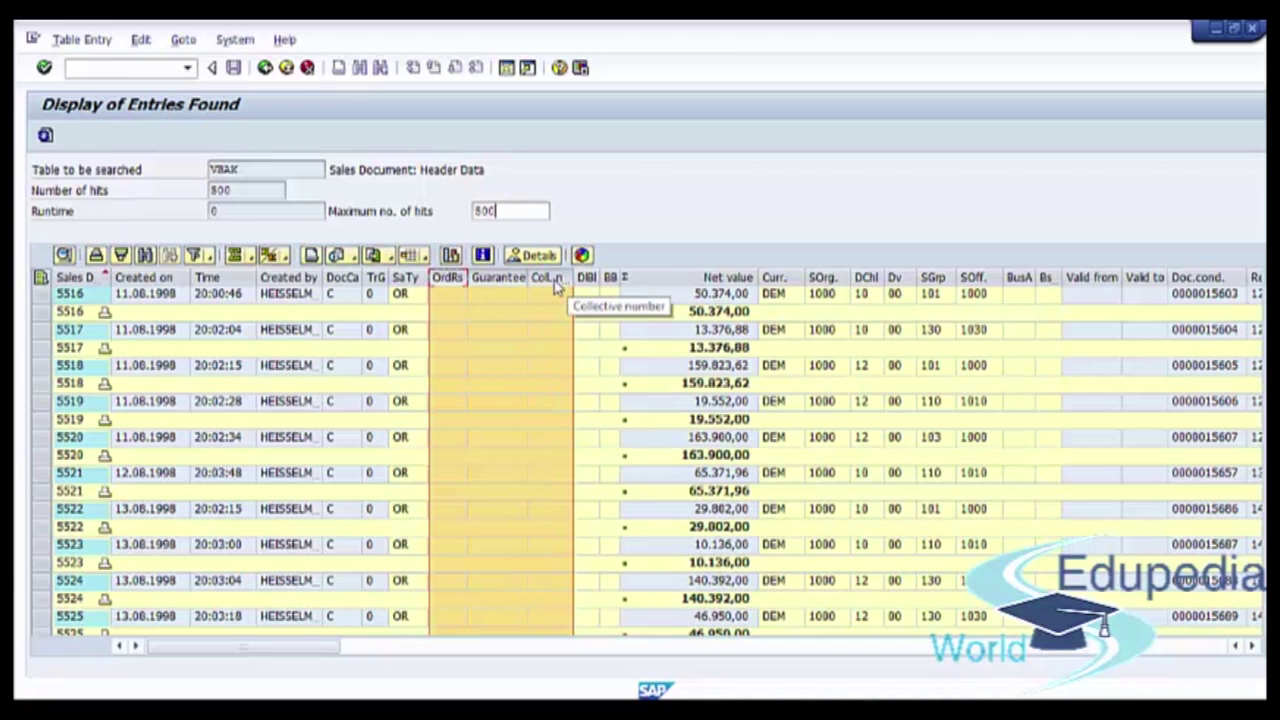
right_click(556, 285)
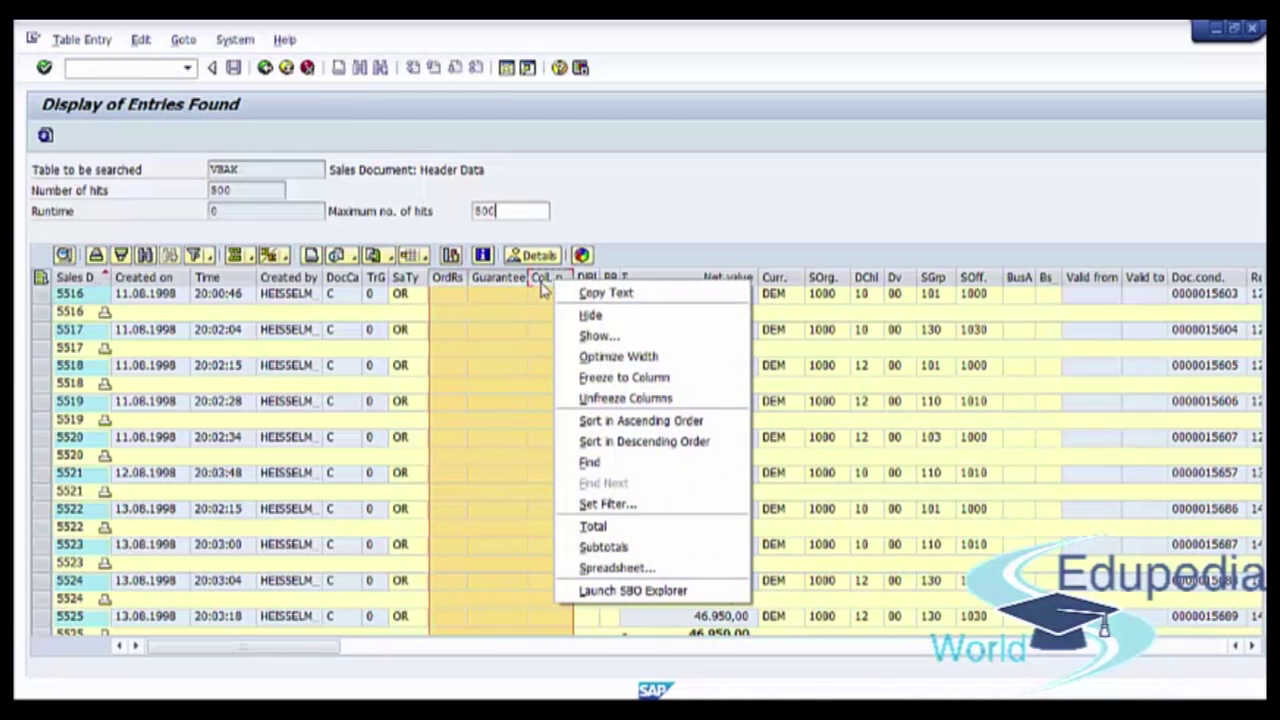
left_click(590, 318)
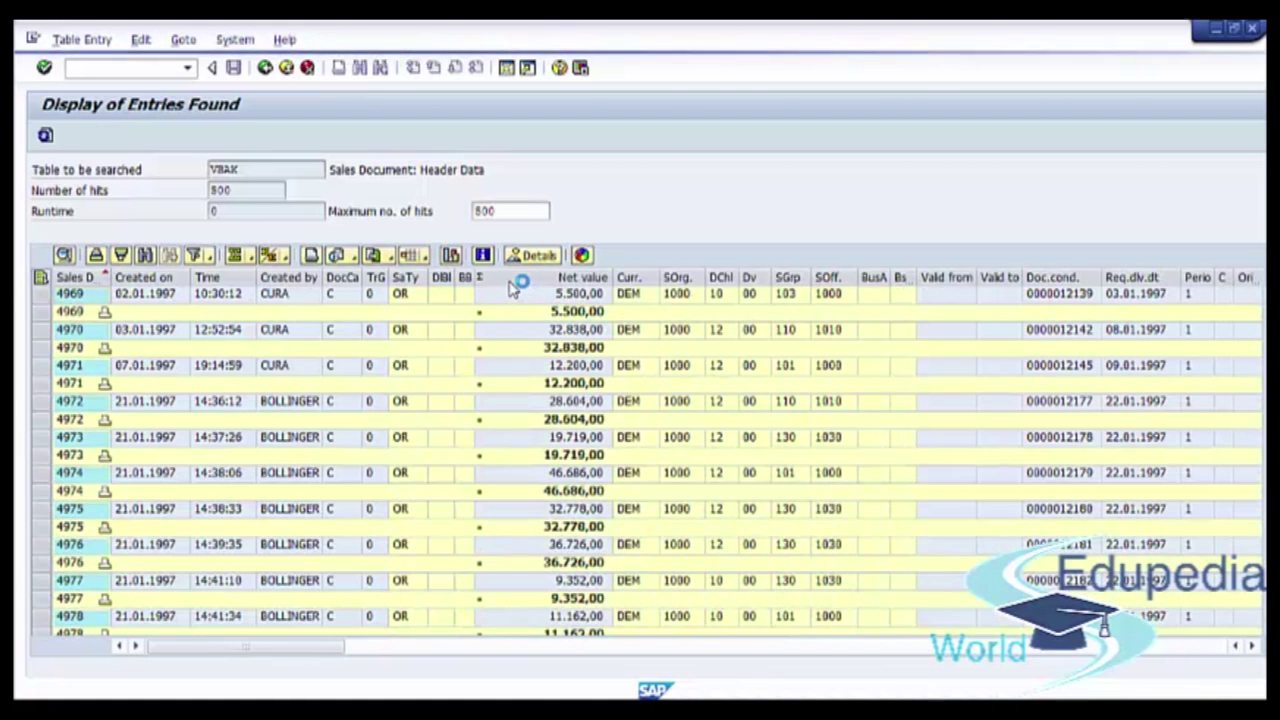
- Open the entry list's layout settings and add Document Date and Quotation valid from to the displayed columns
left_click(507, 279)
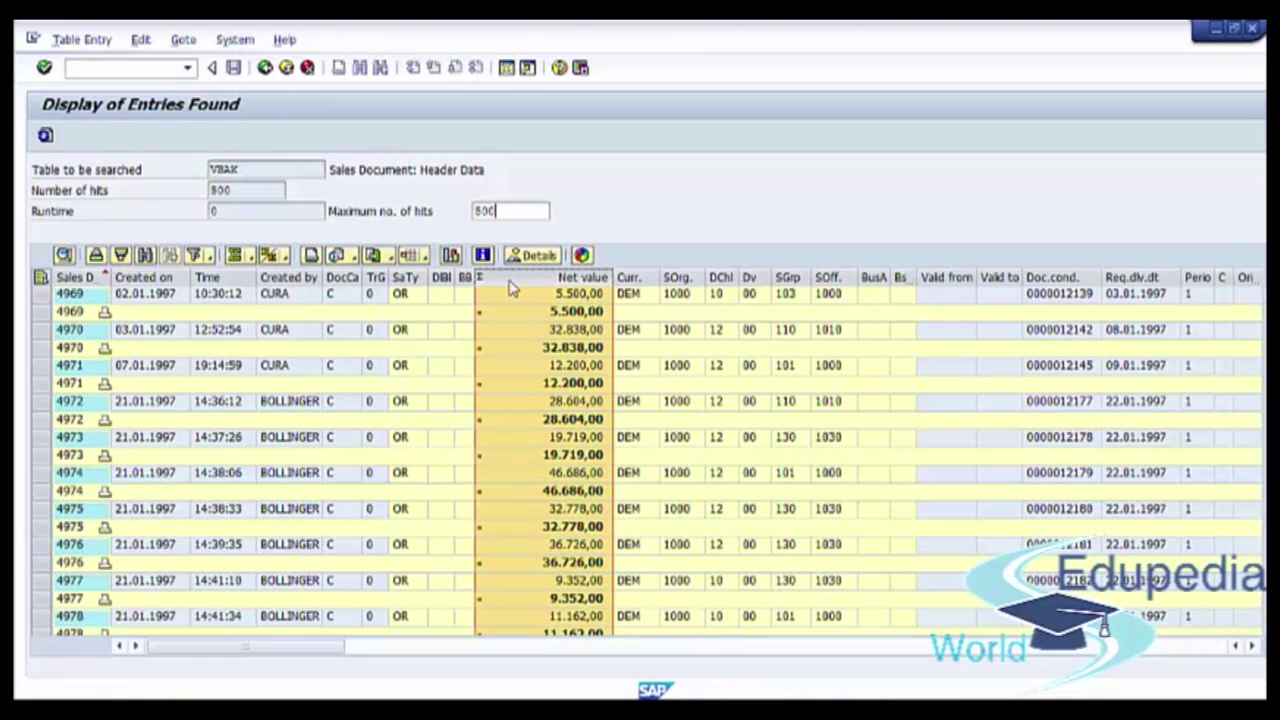
right_click(511, 288)
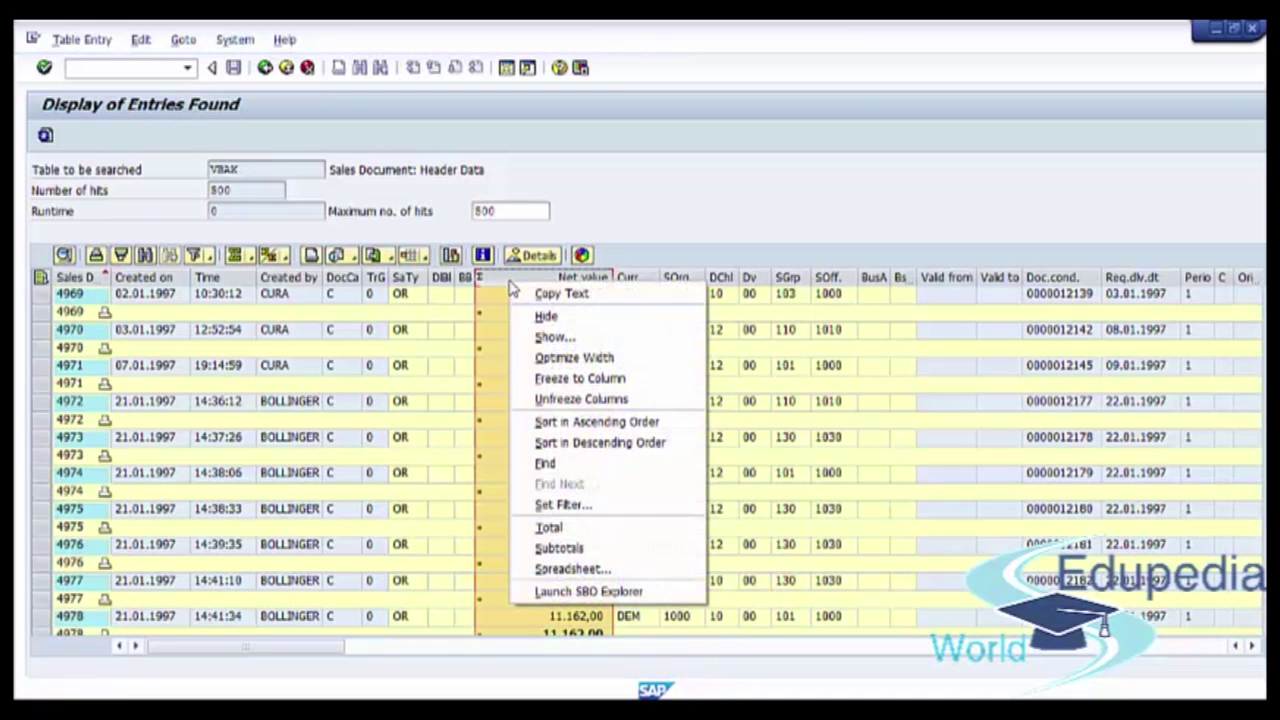
left_click(568, 339)
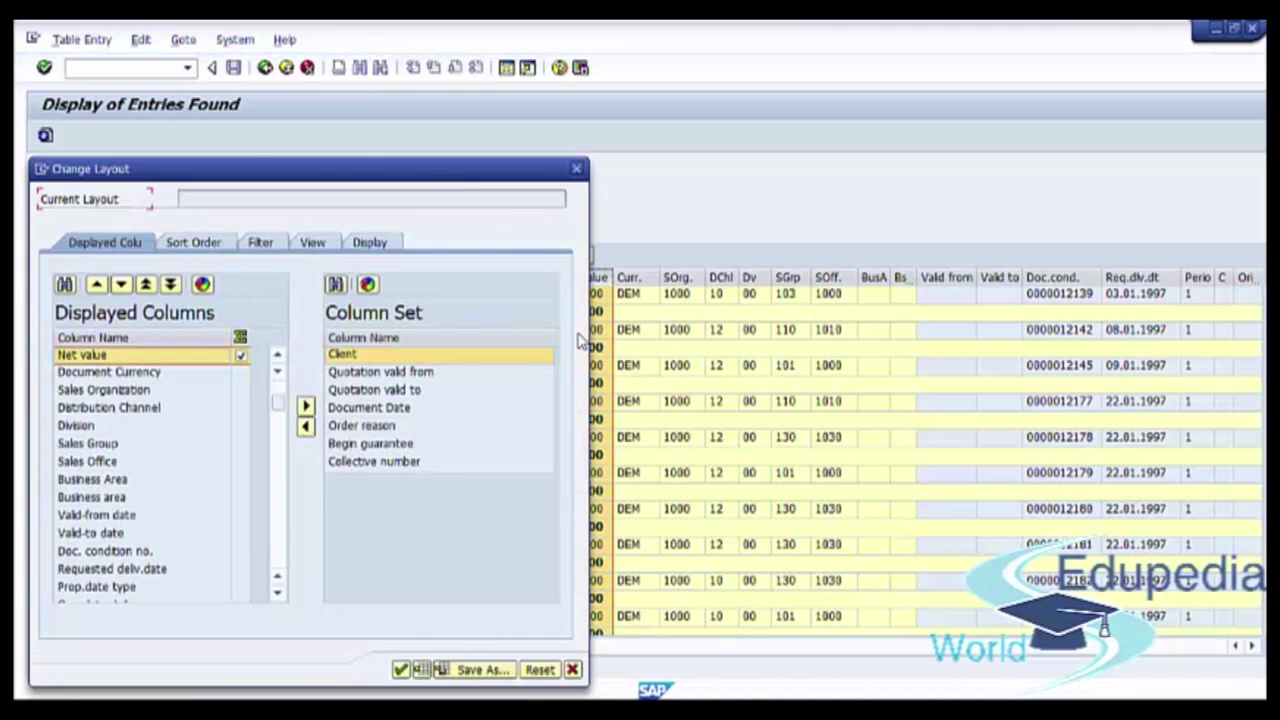
left_click_drag(340, 172, 840, 205)
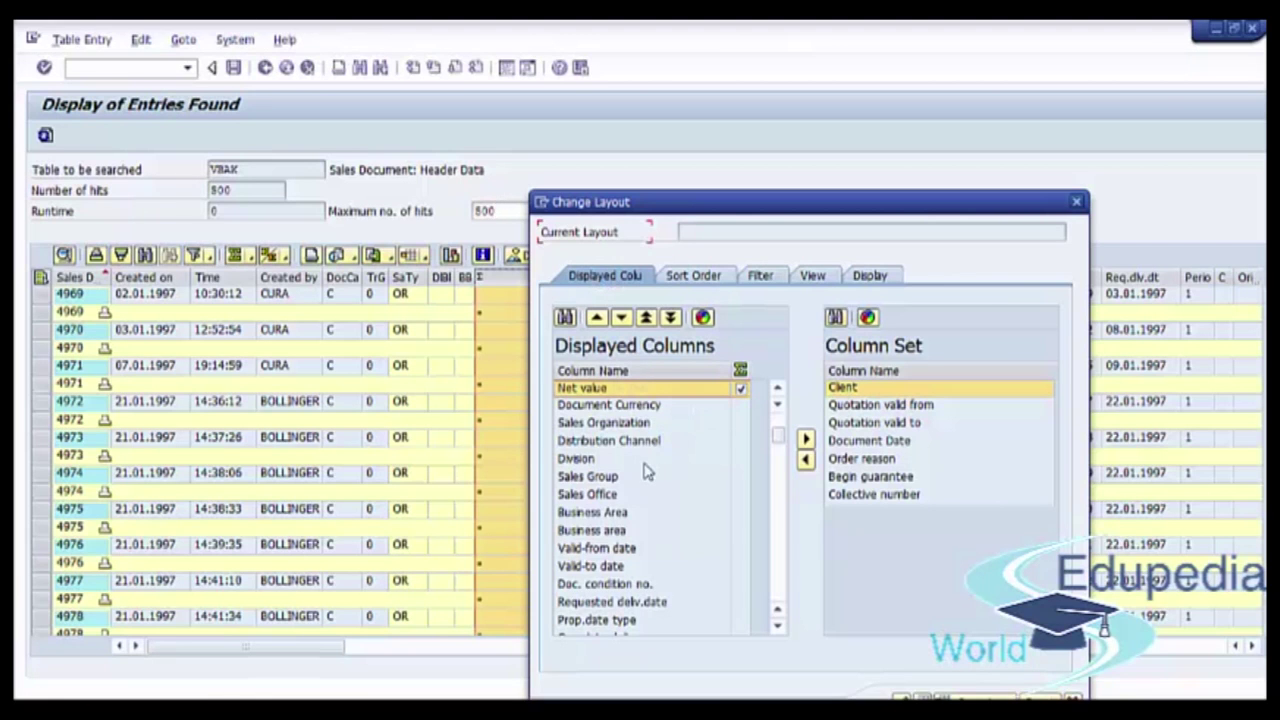
left_click(900, 441)
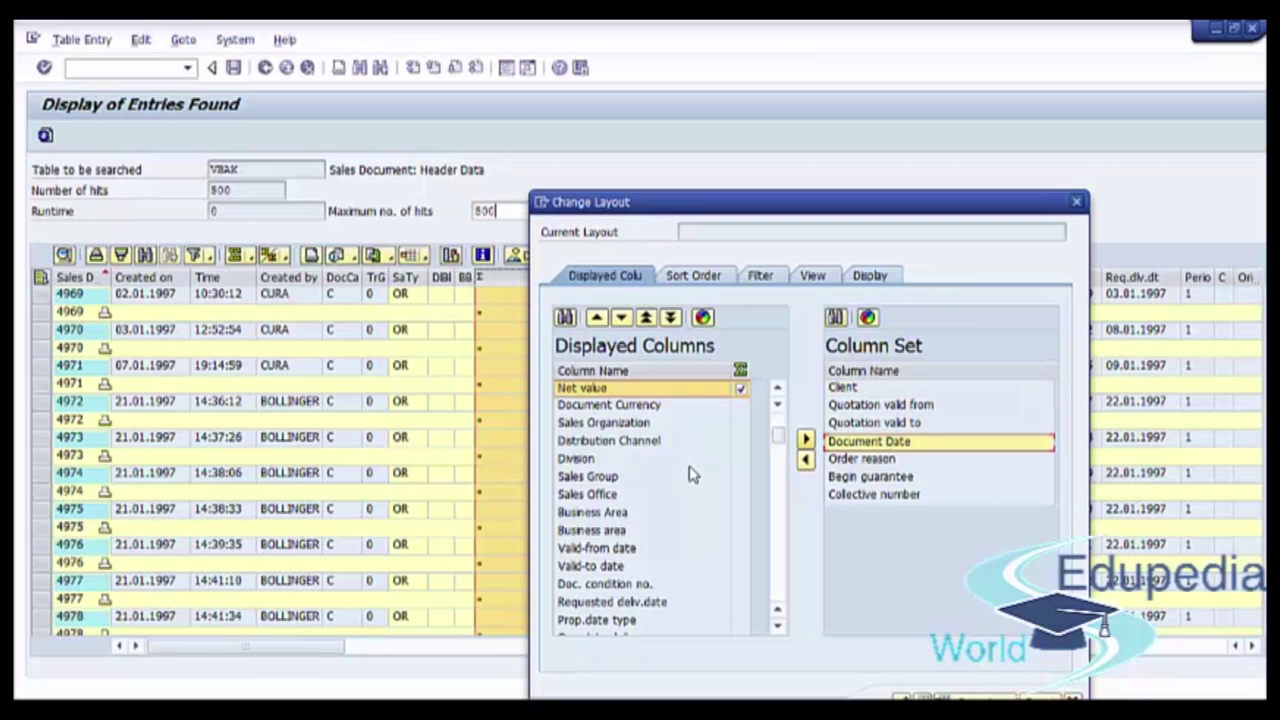
left_click(912, 405)
left_click(889, 441)
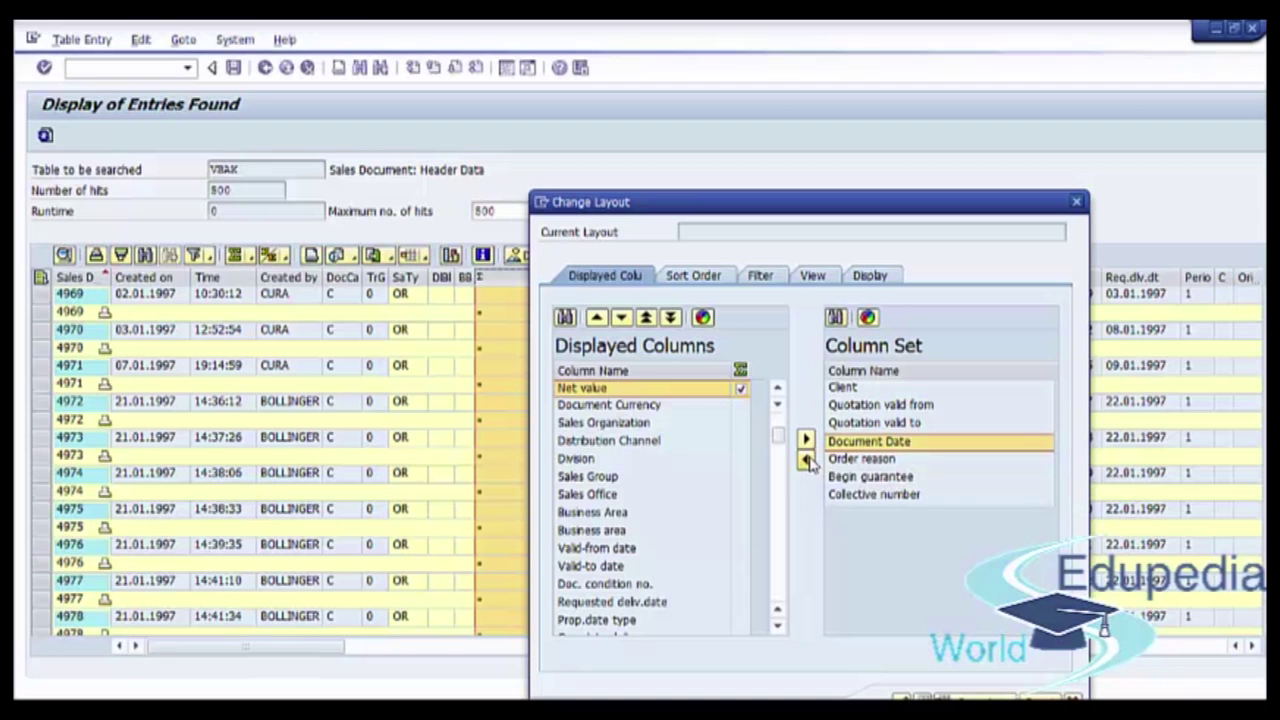
left_click(806, 459)
left_click(890, 406)
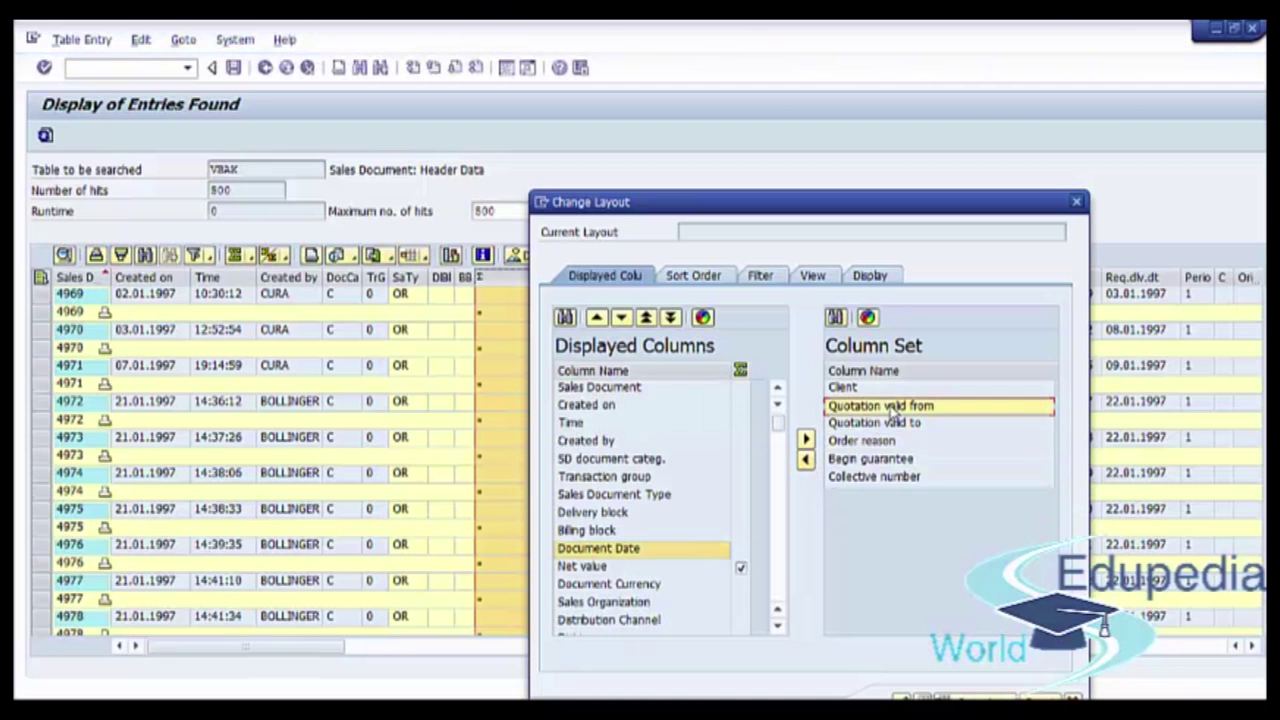
left_click(806, 461)
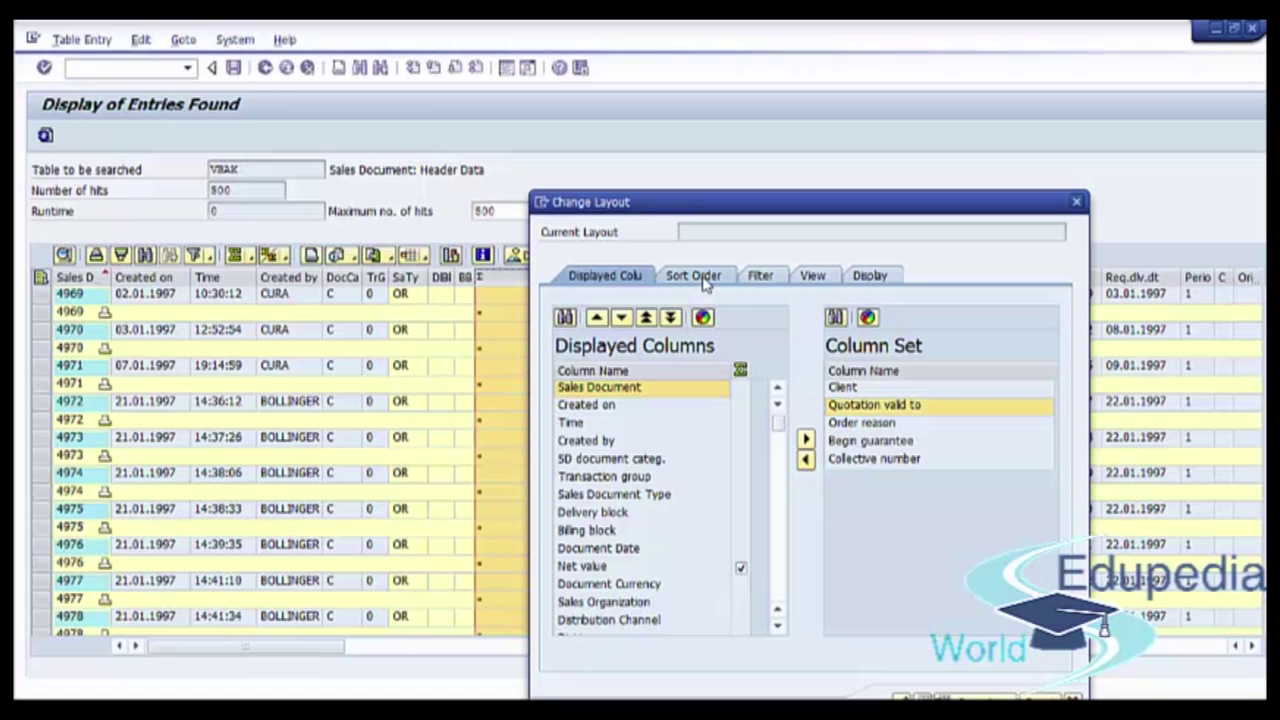
- View the layout's sort order, try Sales Document as a filter criterion, and close the layout settings without applying anything
left_click(705, 283)
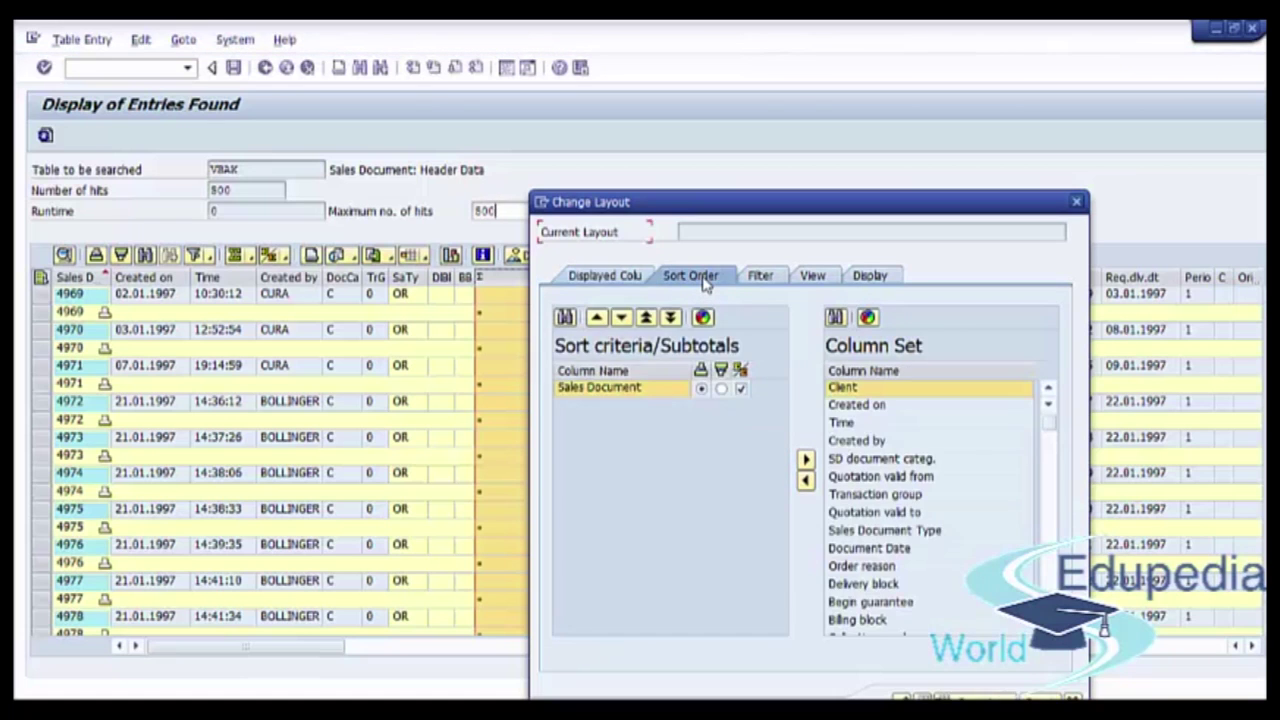
left_click(758, 280)
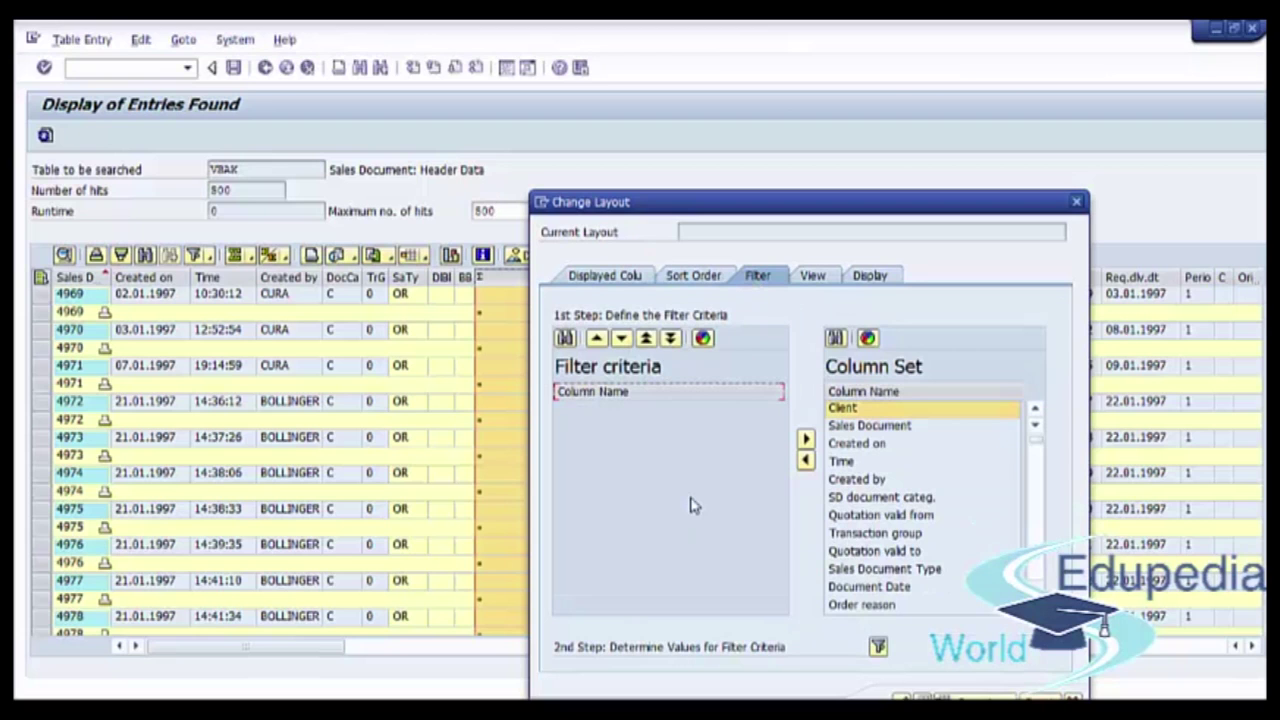
left_click(888, 430)
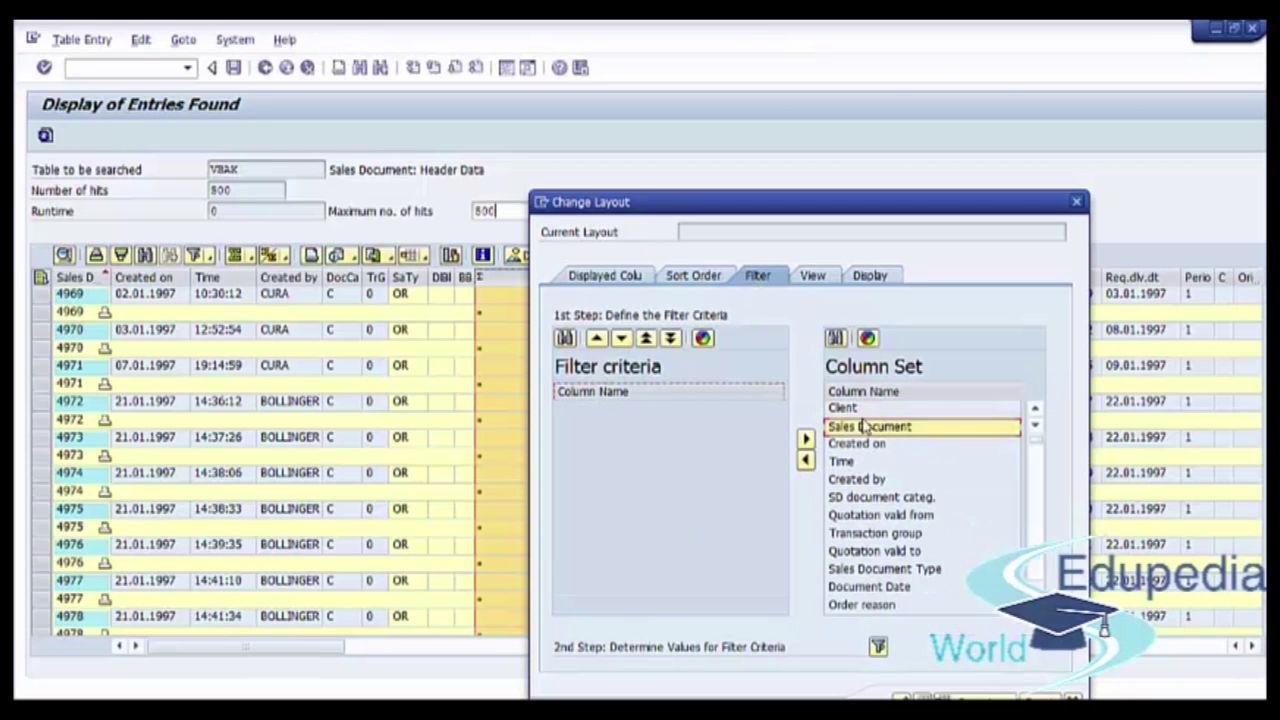
left_click(806, 461)
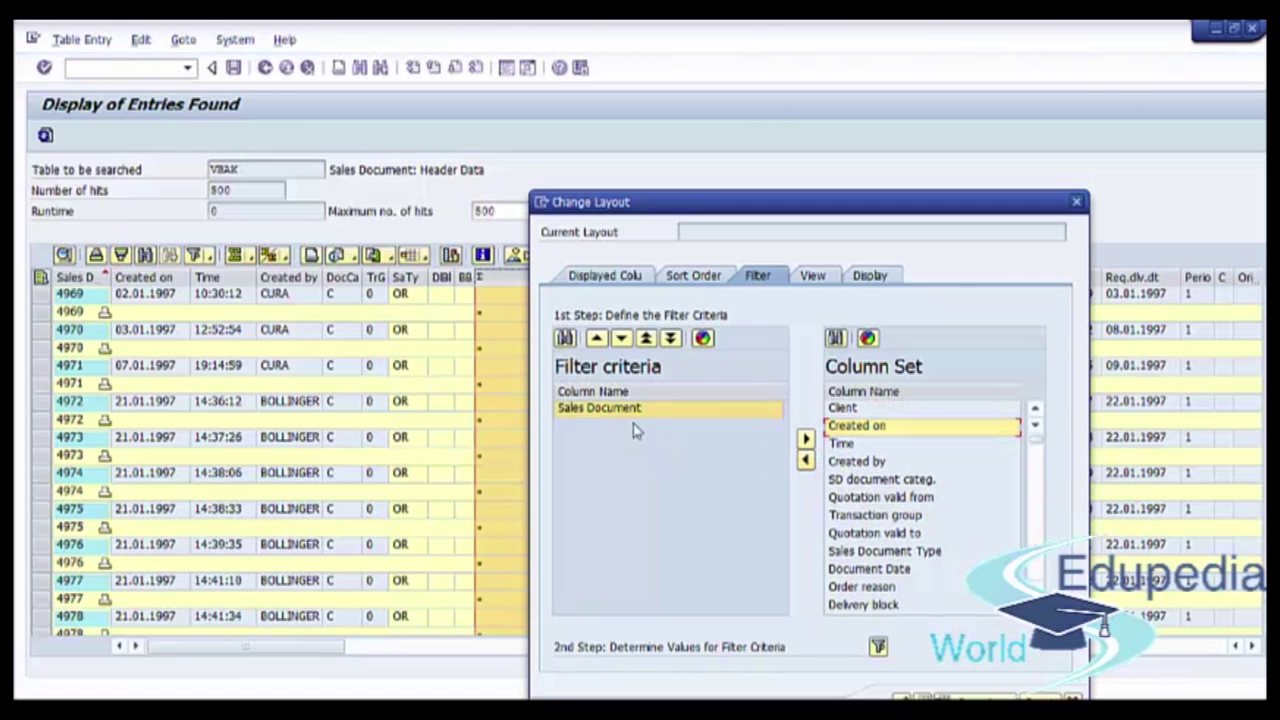
left_click(641, 414)
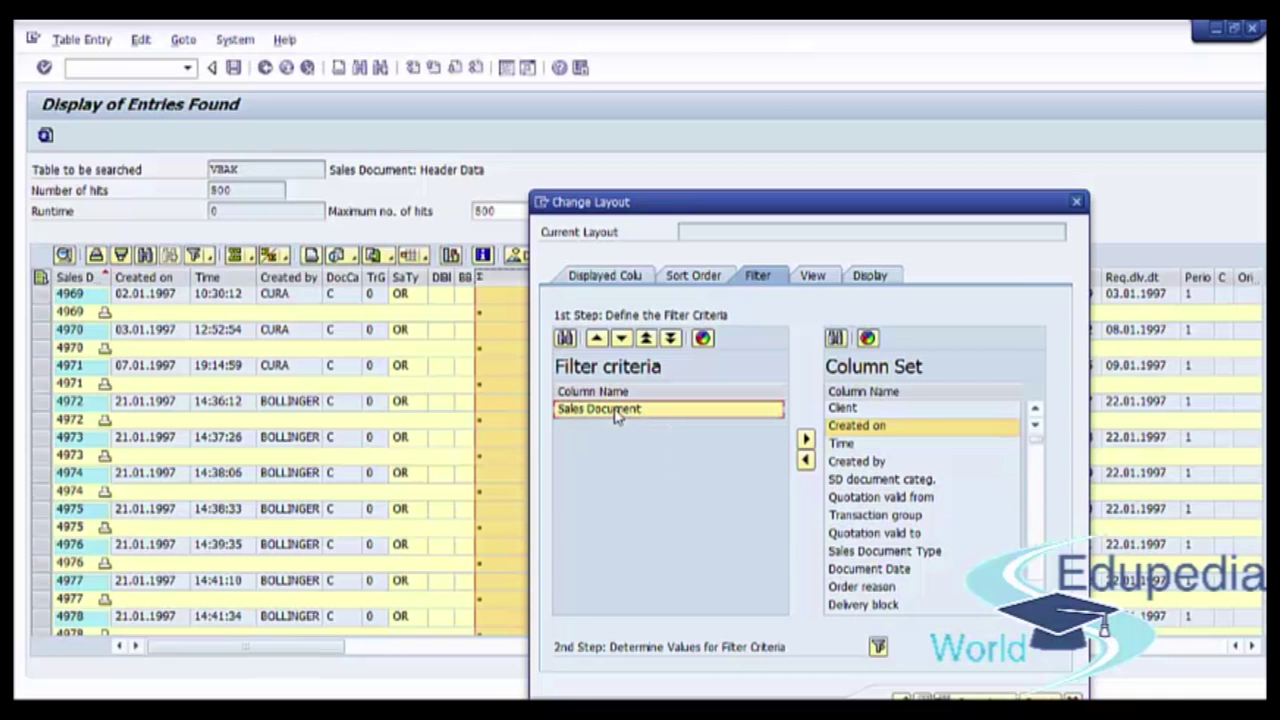
left_click(879, 648)
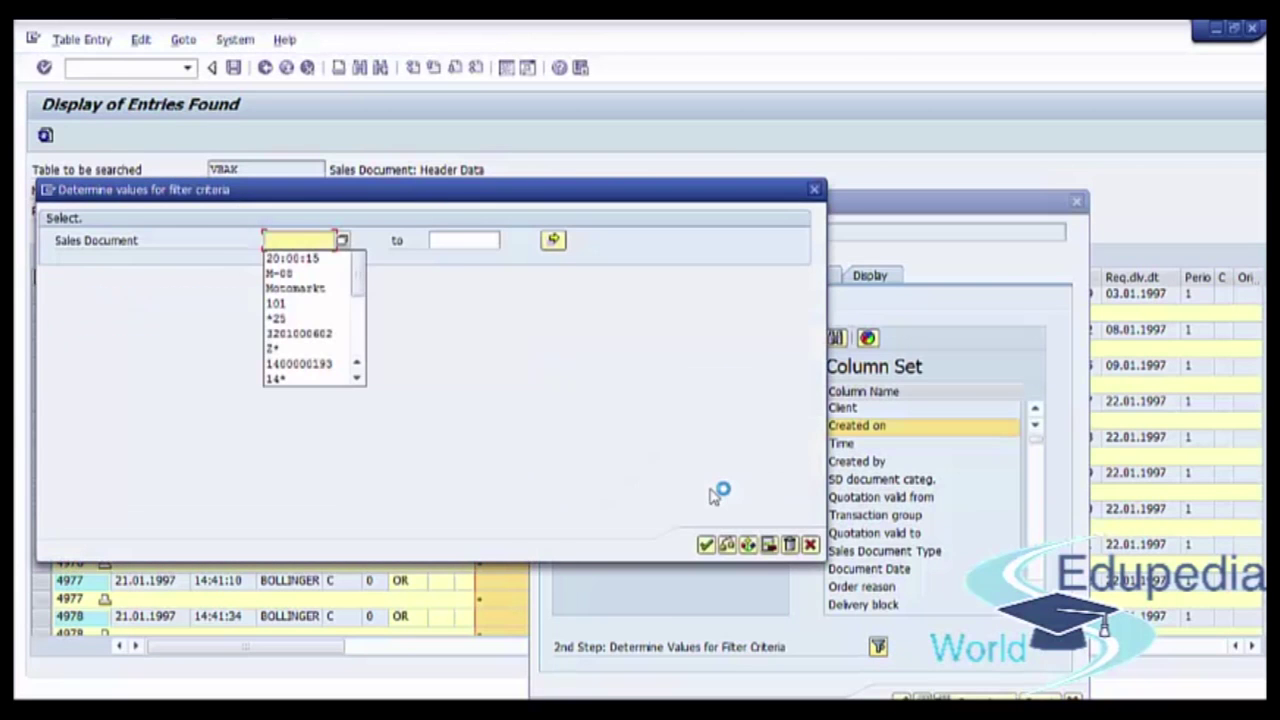
left_click(551, 386)
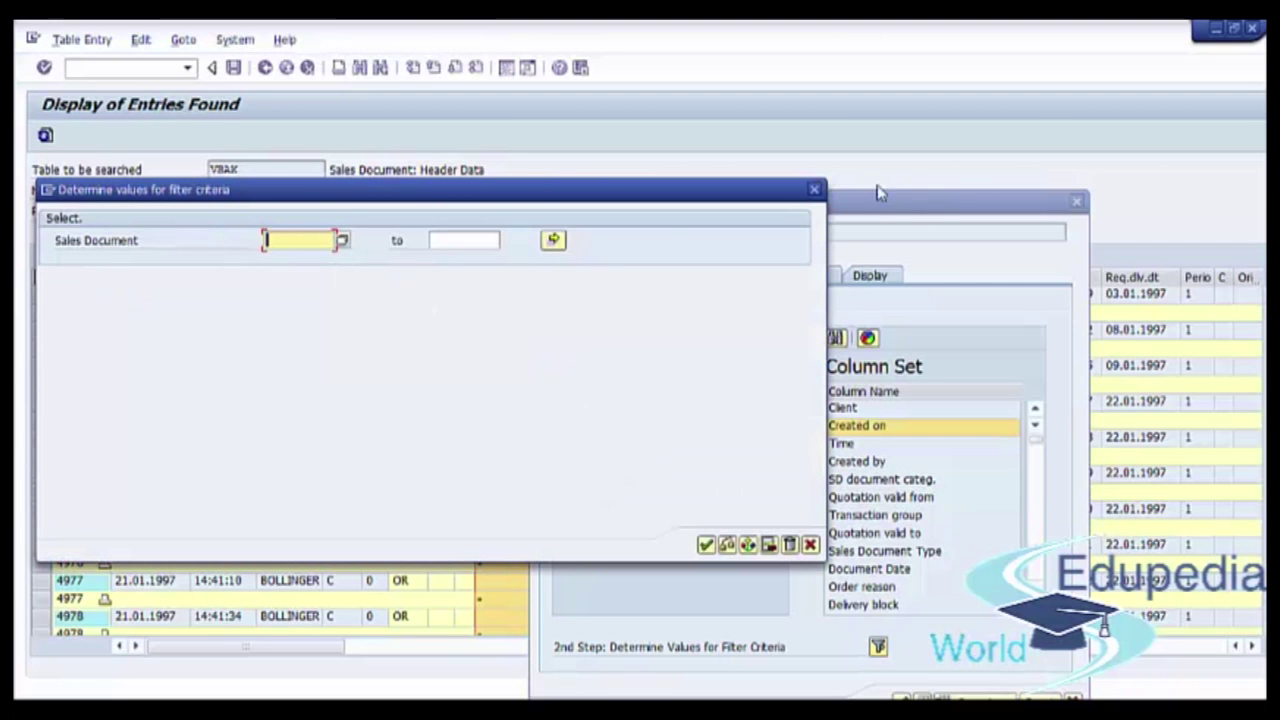
left_click(814, 189)
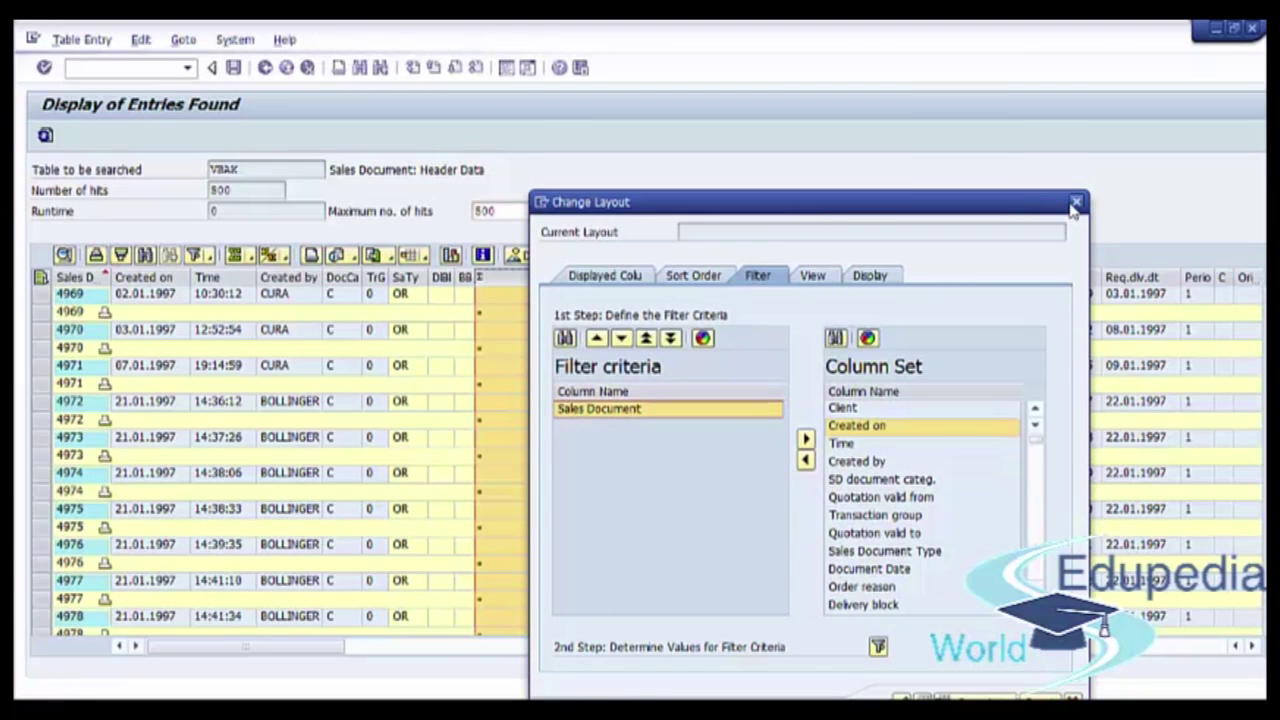
left_click(1075, 204)
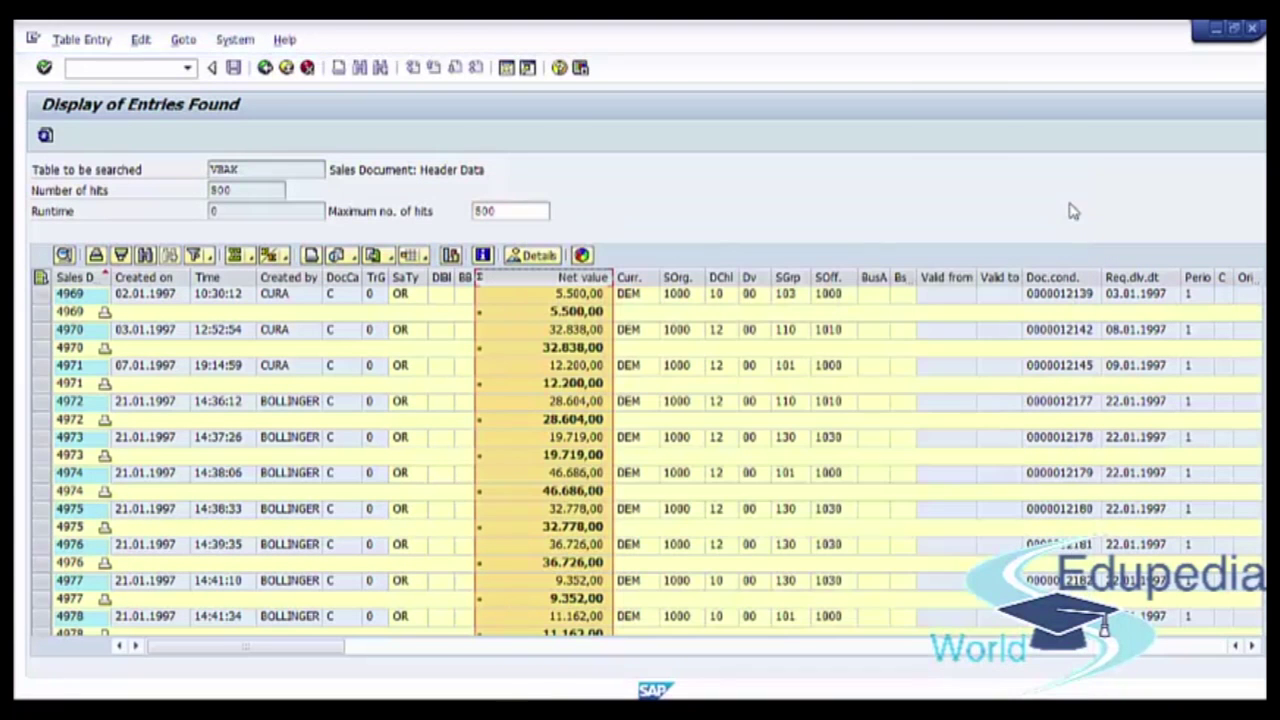
- Open the detailed display of the first entry and compare the sales document's value with its unconverted value
left_click(515, 389)
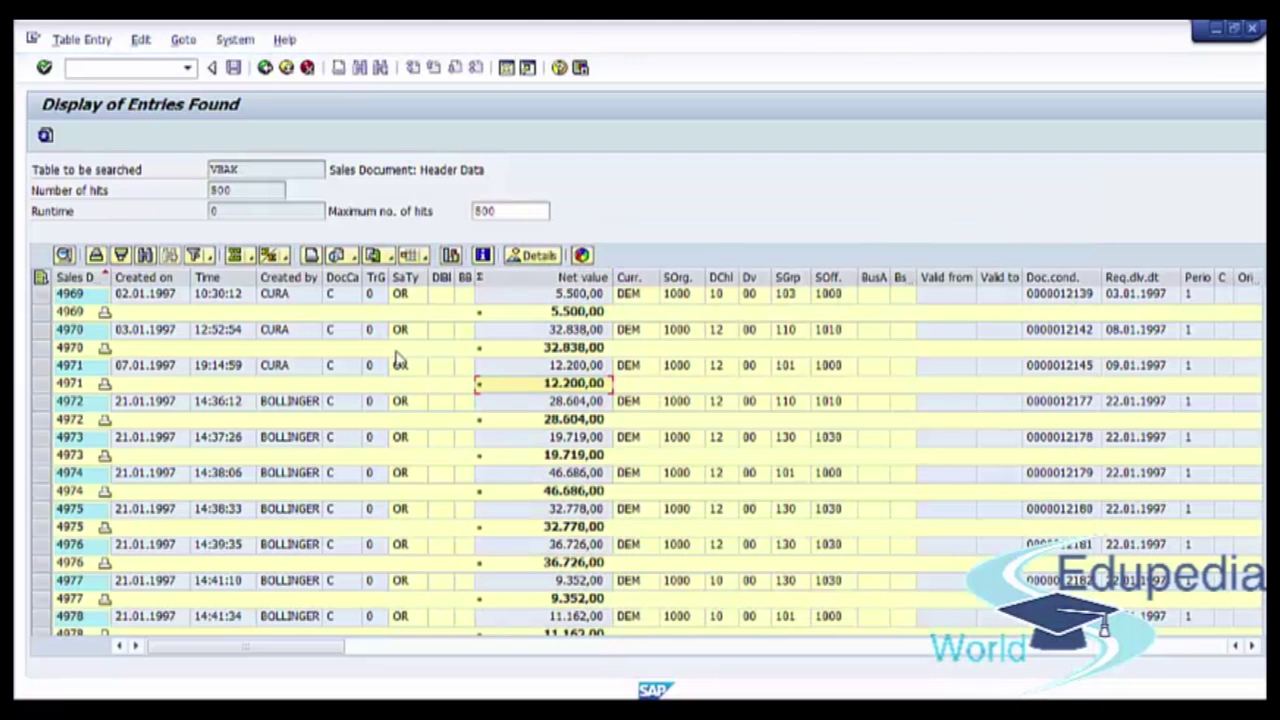
left_click(846, 298)
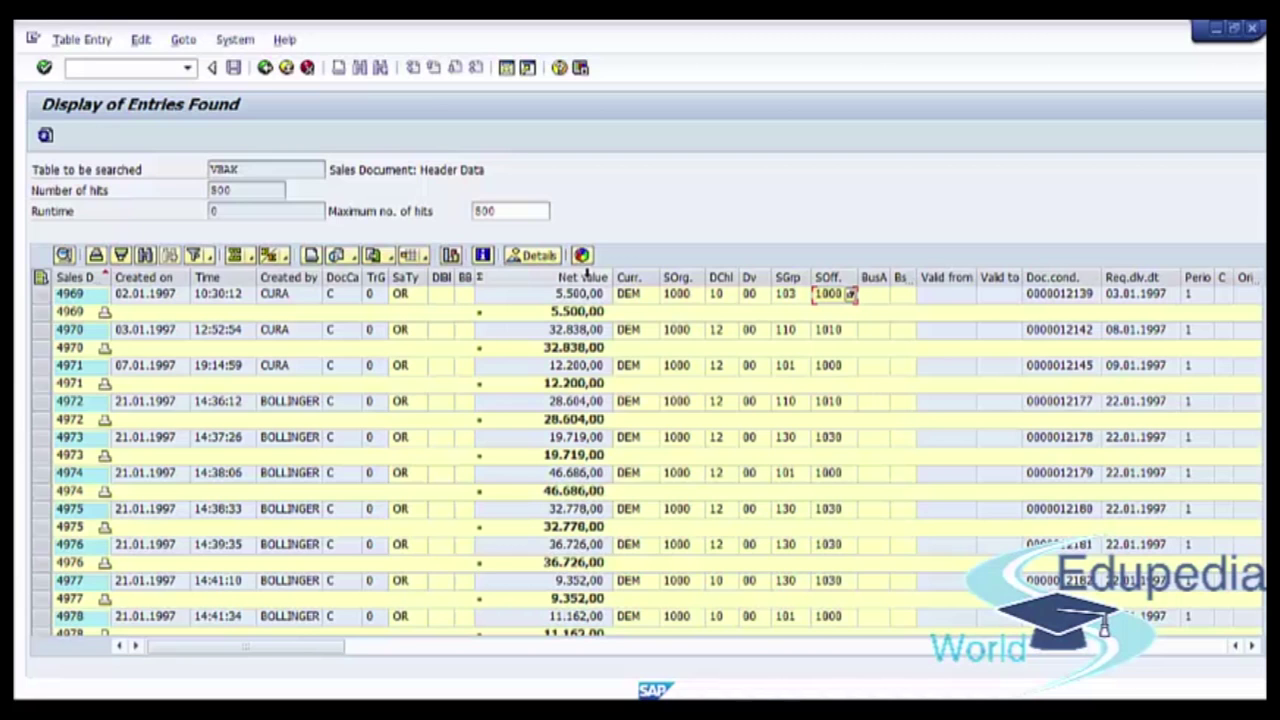
left_click(465, 295)
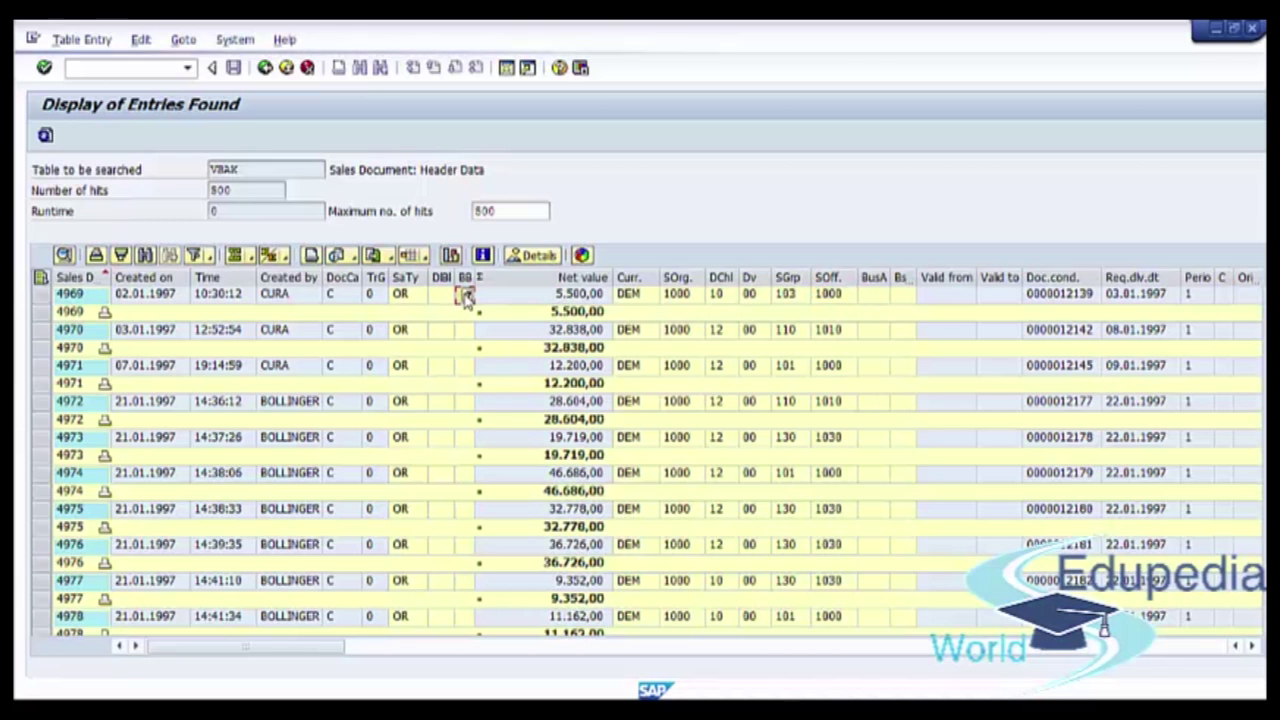
double_click(465, 296)
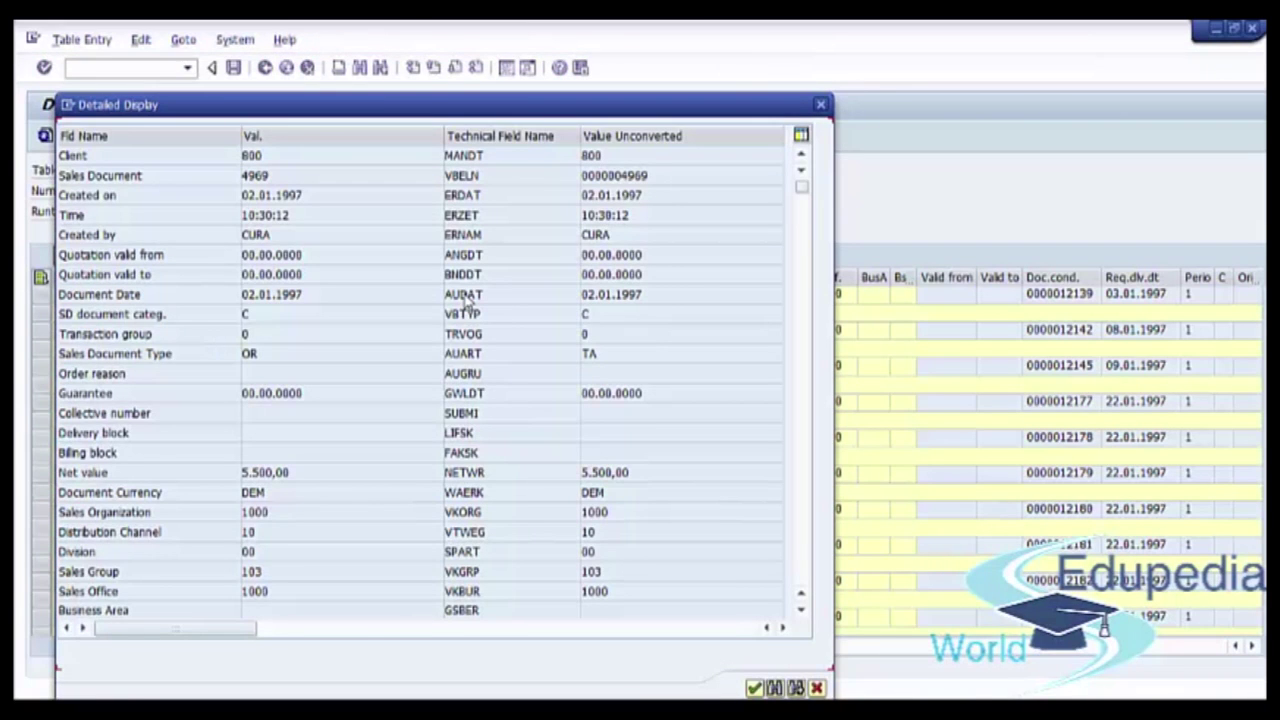
left_click_drag(192, 112, 469, 58)
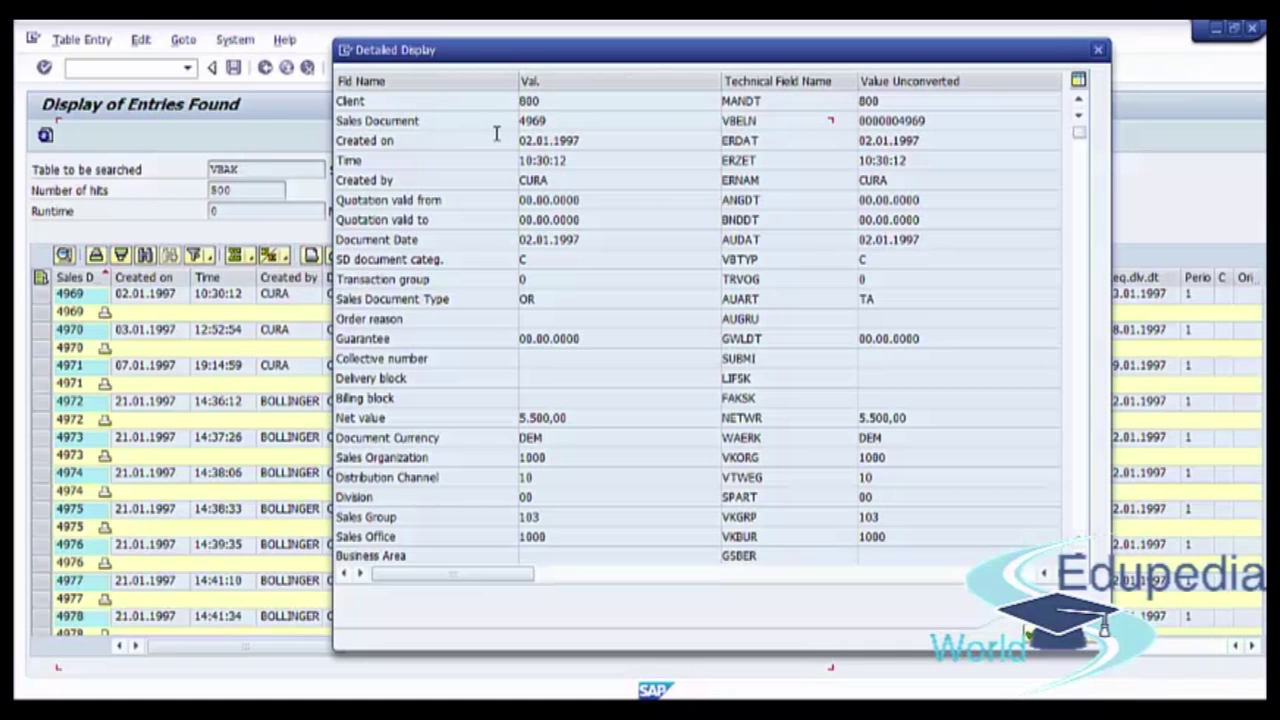
left_click_drag(495, 125, 313, 116)
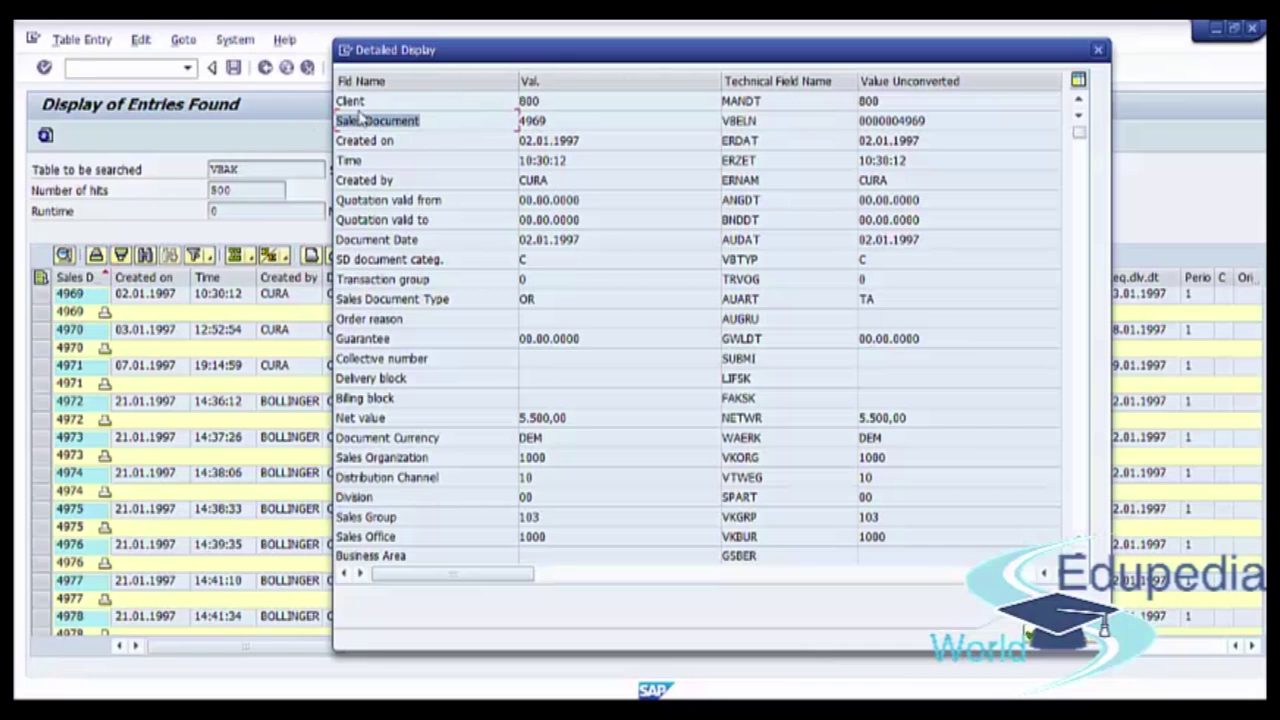
left_click_drag(552, 122, 502, 135)
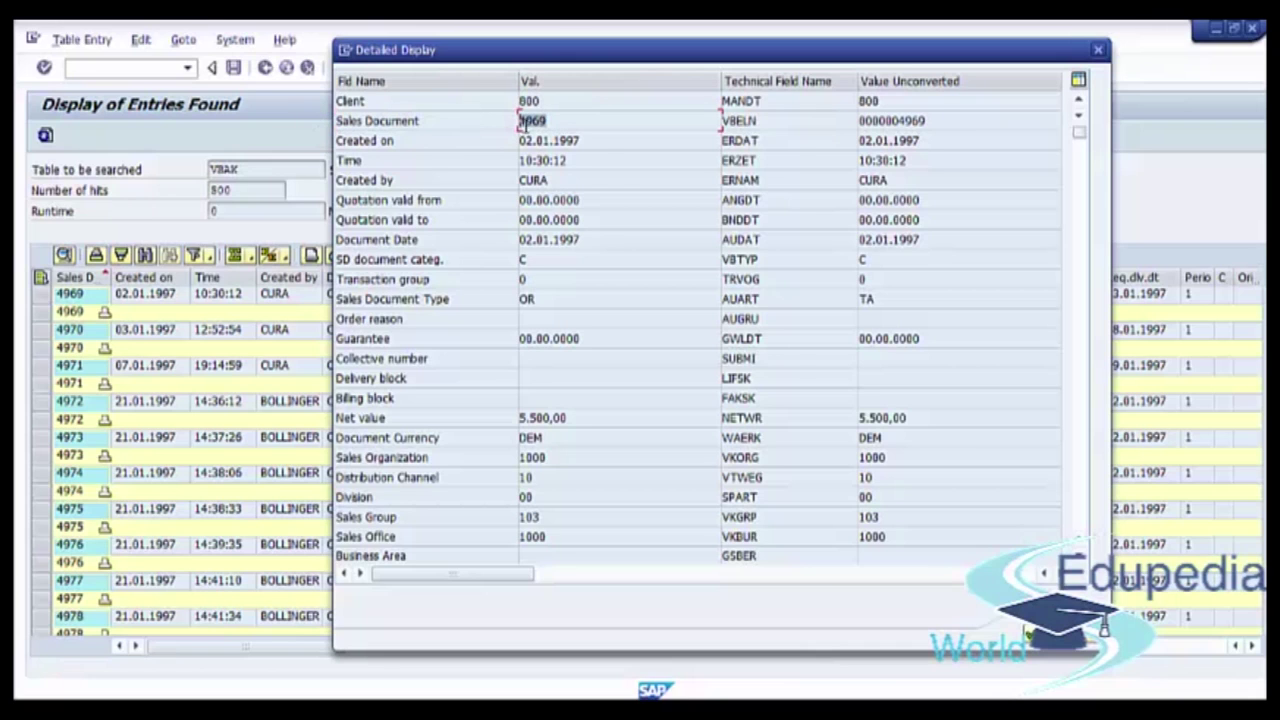
left_click(522, 121)
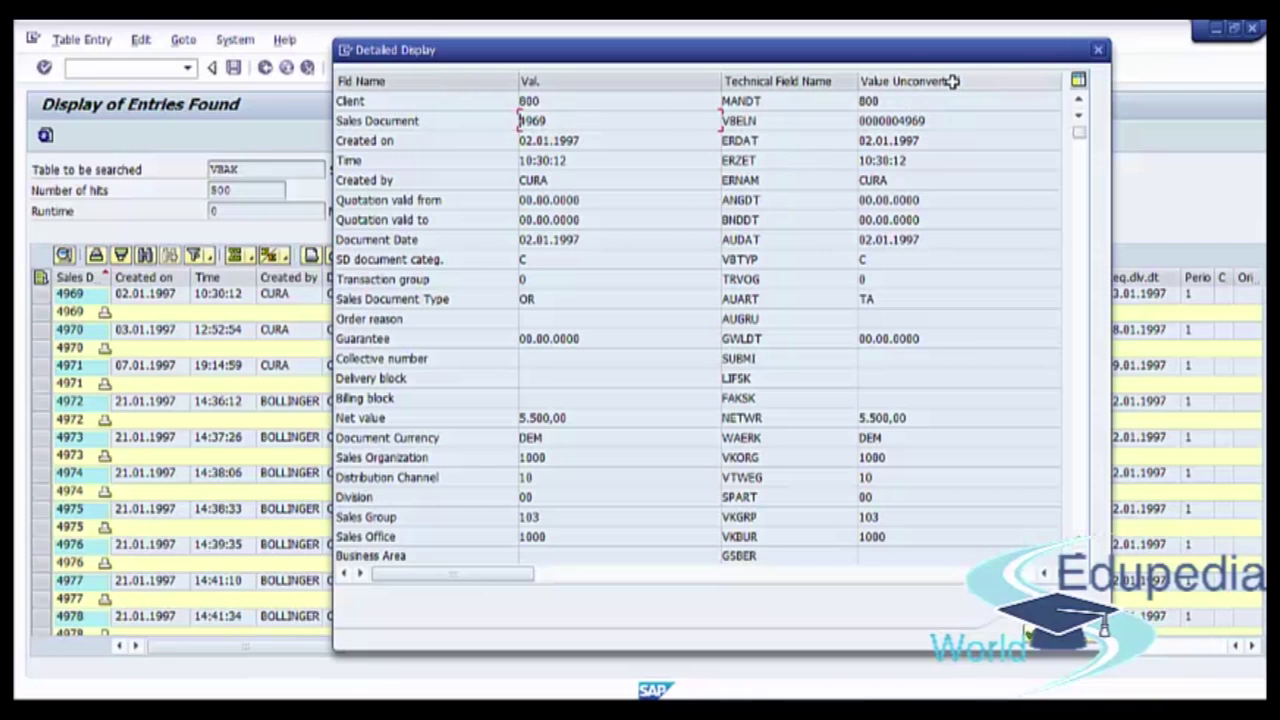
left_click_drag(936, 118, 857, 118)
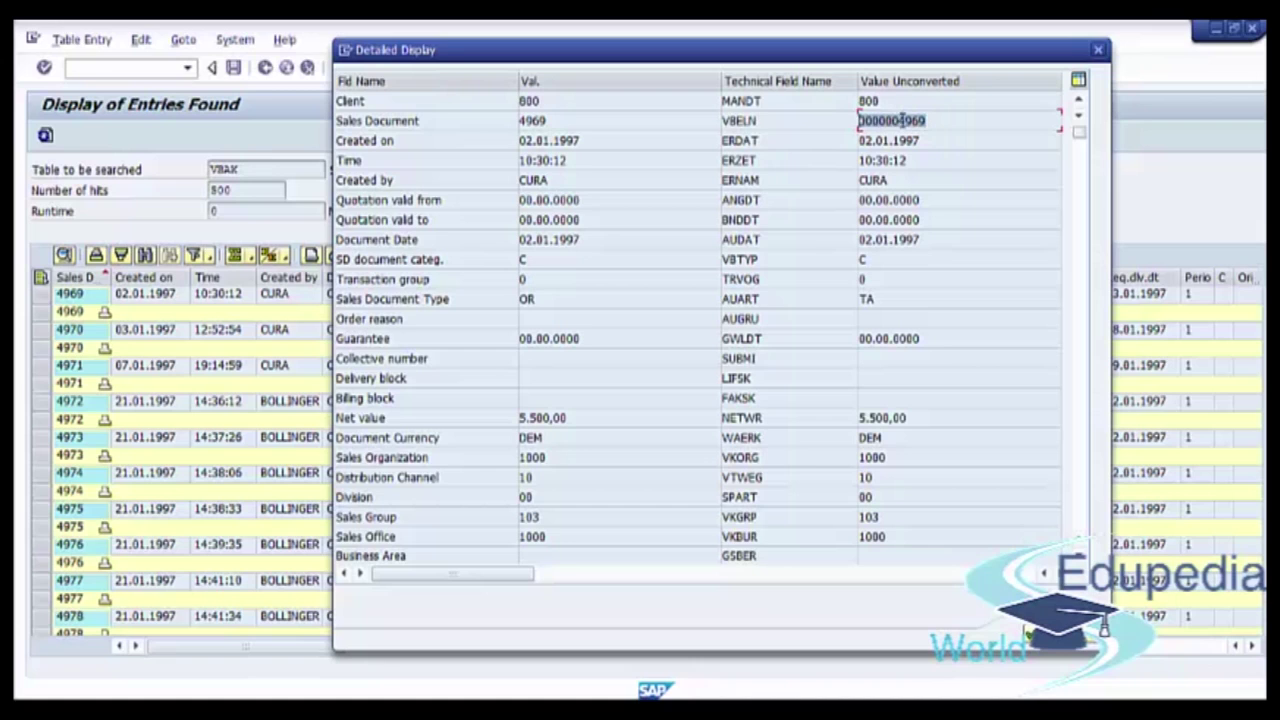
left_click(900, 120)
left_click_drag(900, 120, 858, 120)
- Examine the remaining field names, values and technical field names in the first entry's detailed display, and close it
scroll(740, 345, "down", 1)
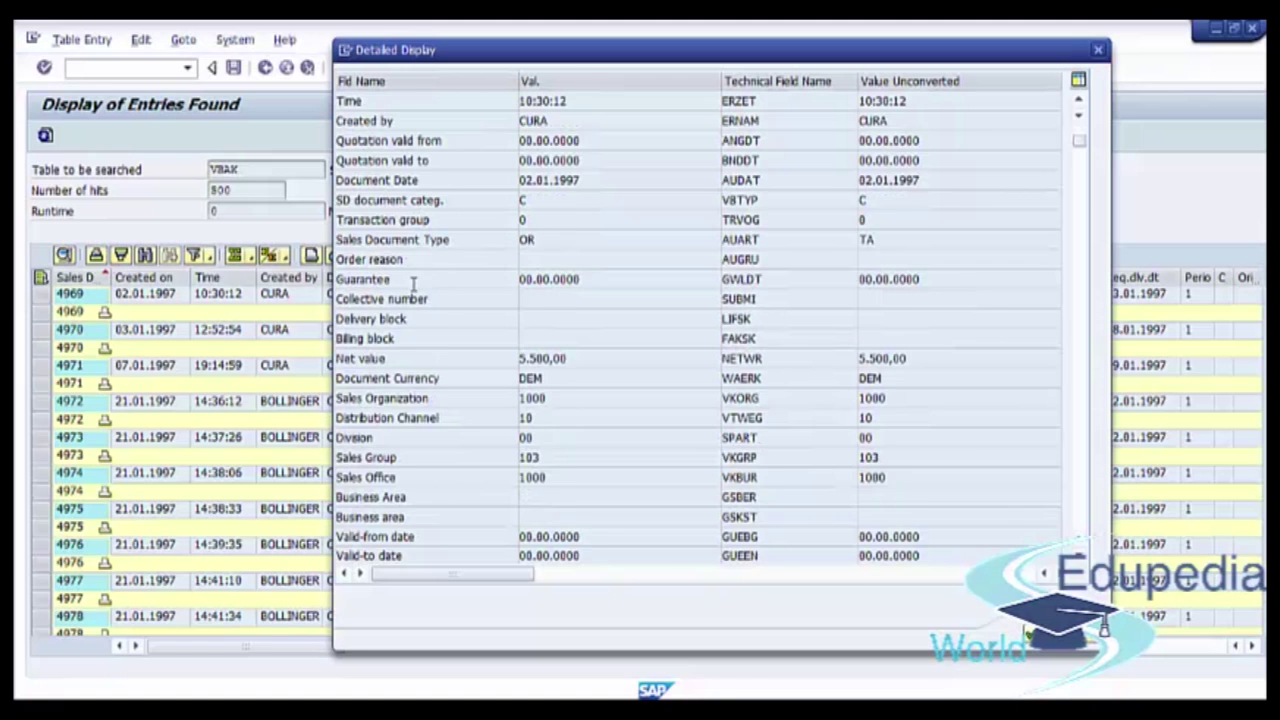
scroll(413, 285, "down", 1)
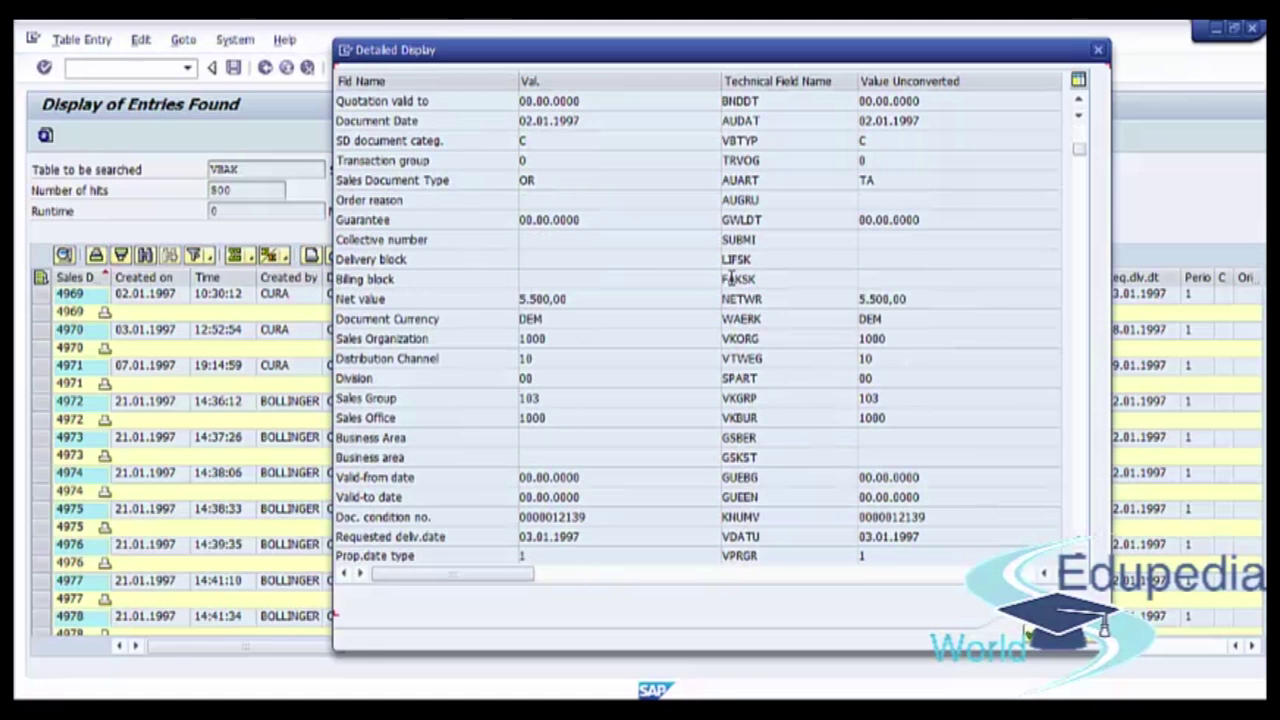
left_click(918, 322)
scroll(812, 382, "down", 3)
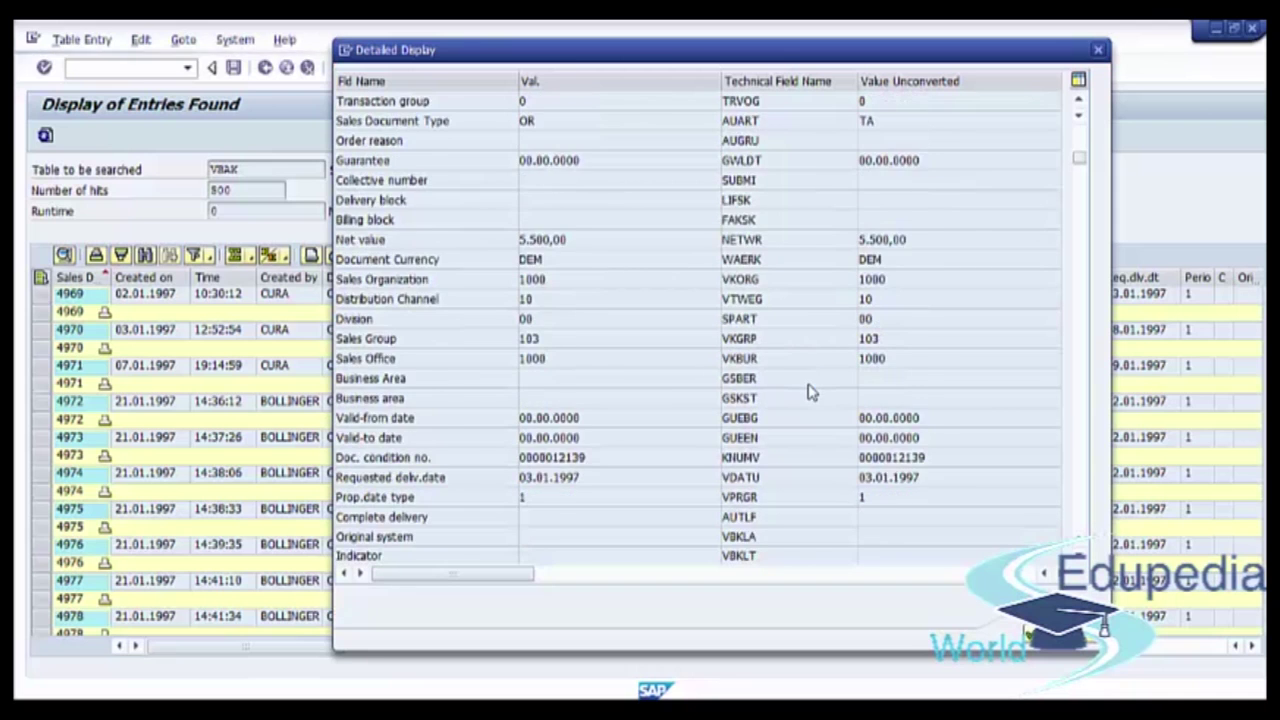
scroll(810, 384, "down", 2)
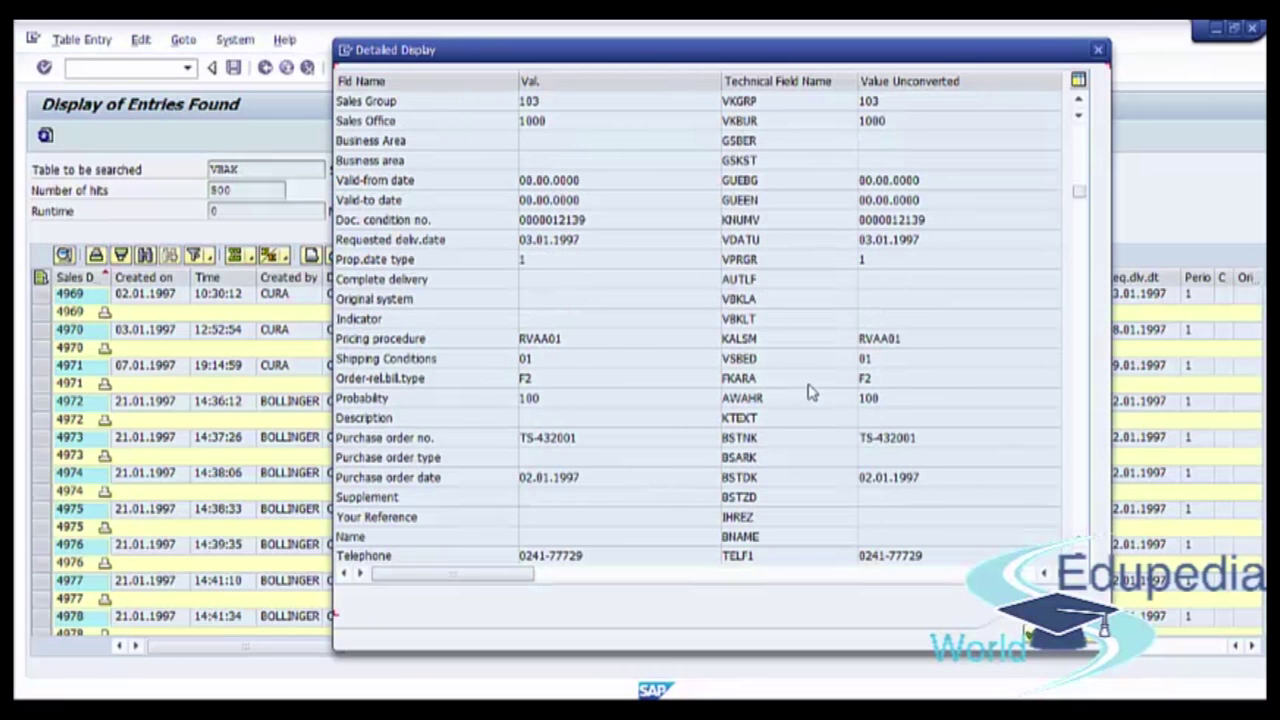
scroll(465, 399, "down", 3)
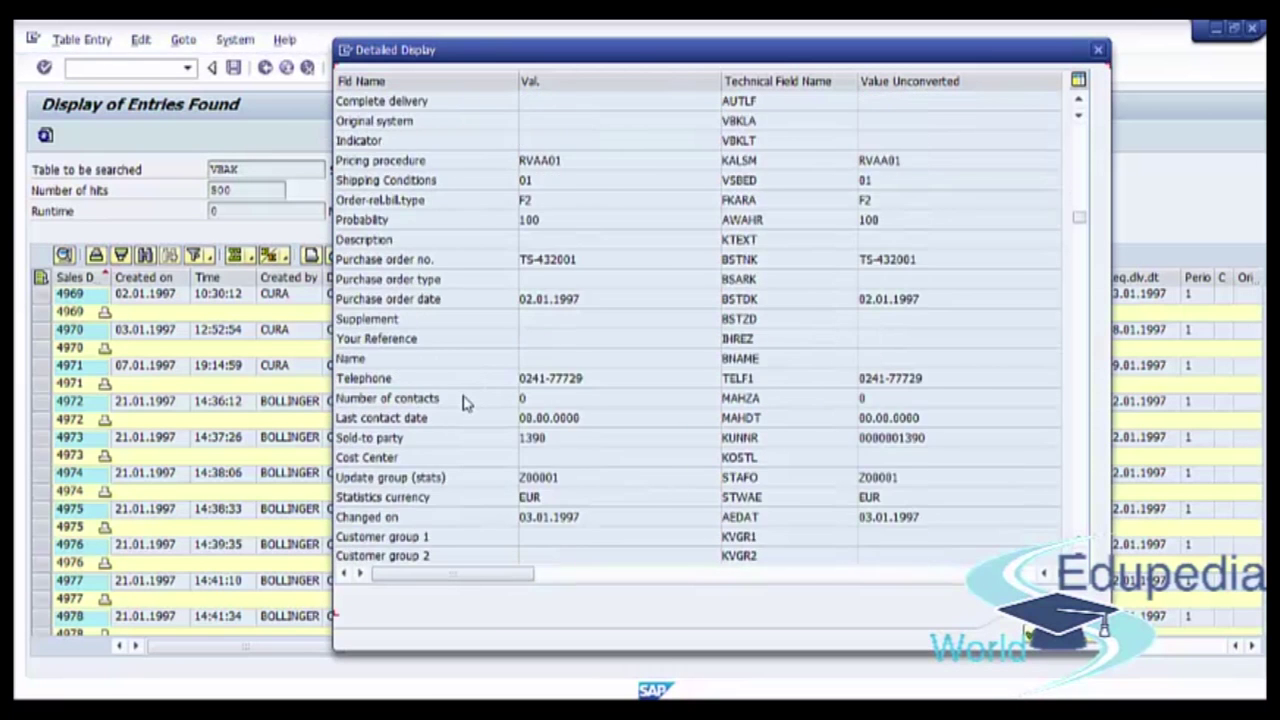
scroll(465, 401, "down", 4)
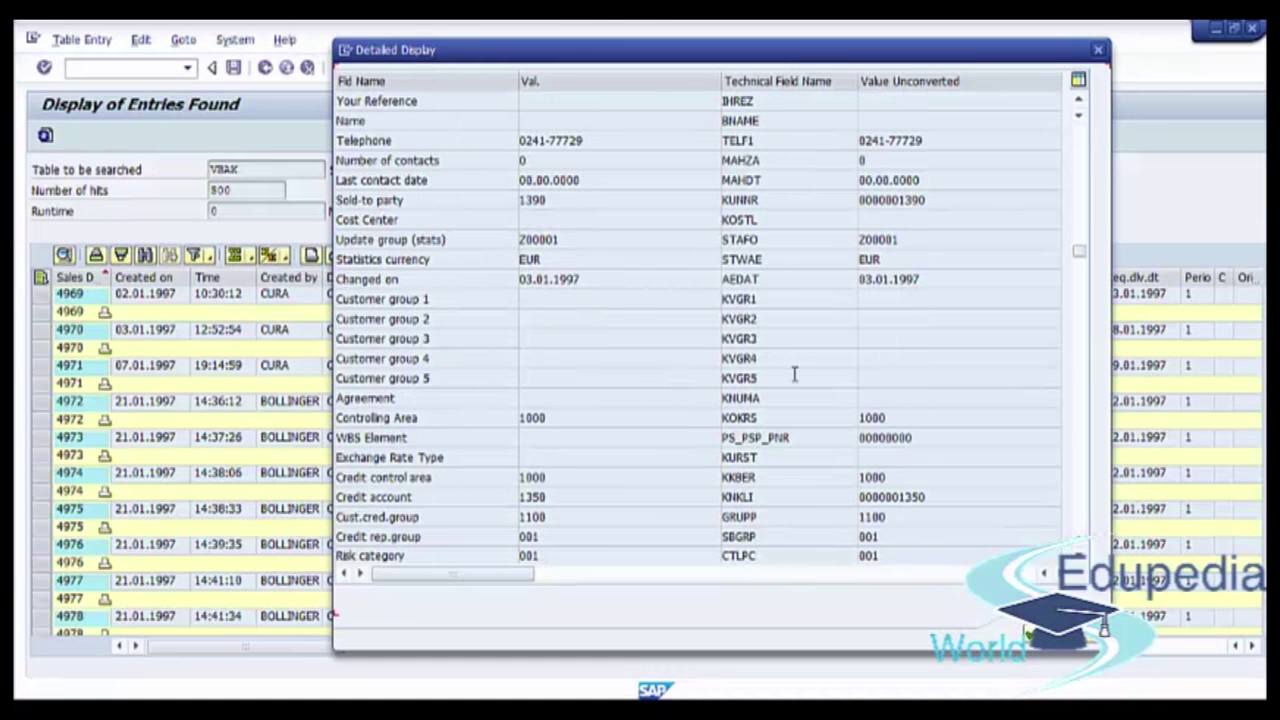
scroll(578, 430, "down", 1)
scroll(590, 423, "down", 3)
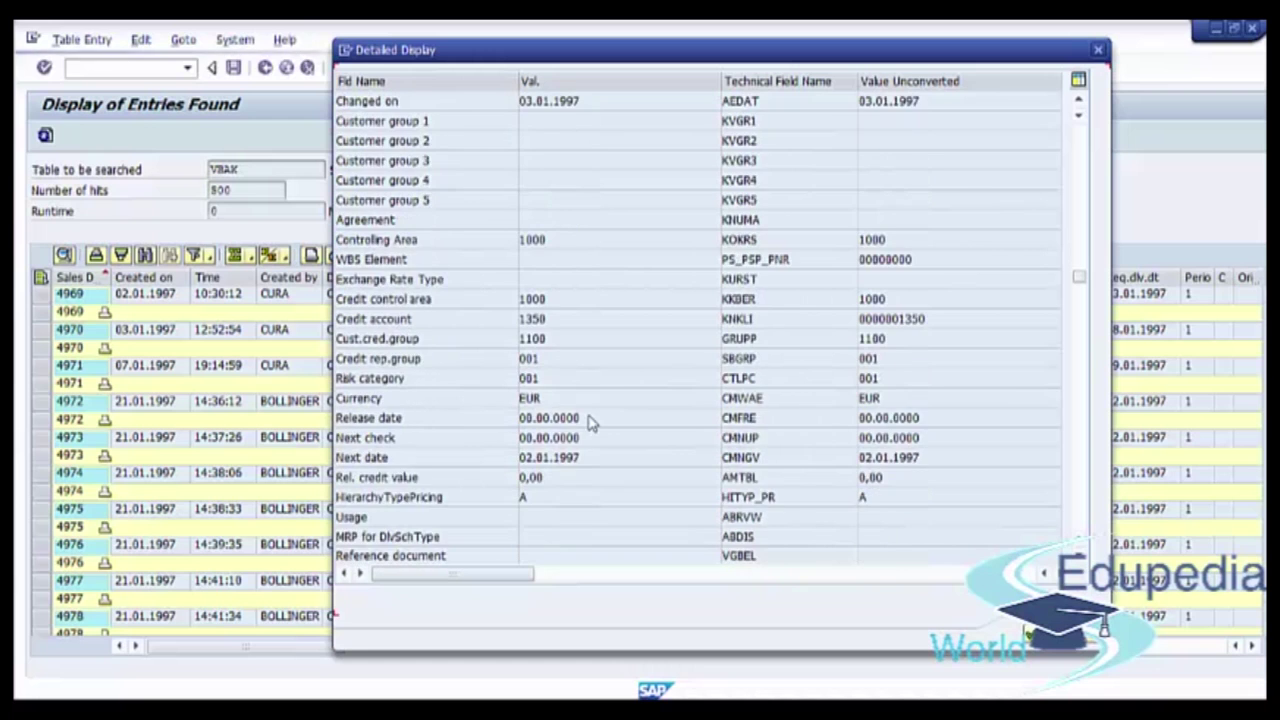
scroll(590, 423, "down", 3)
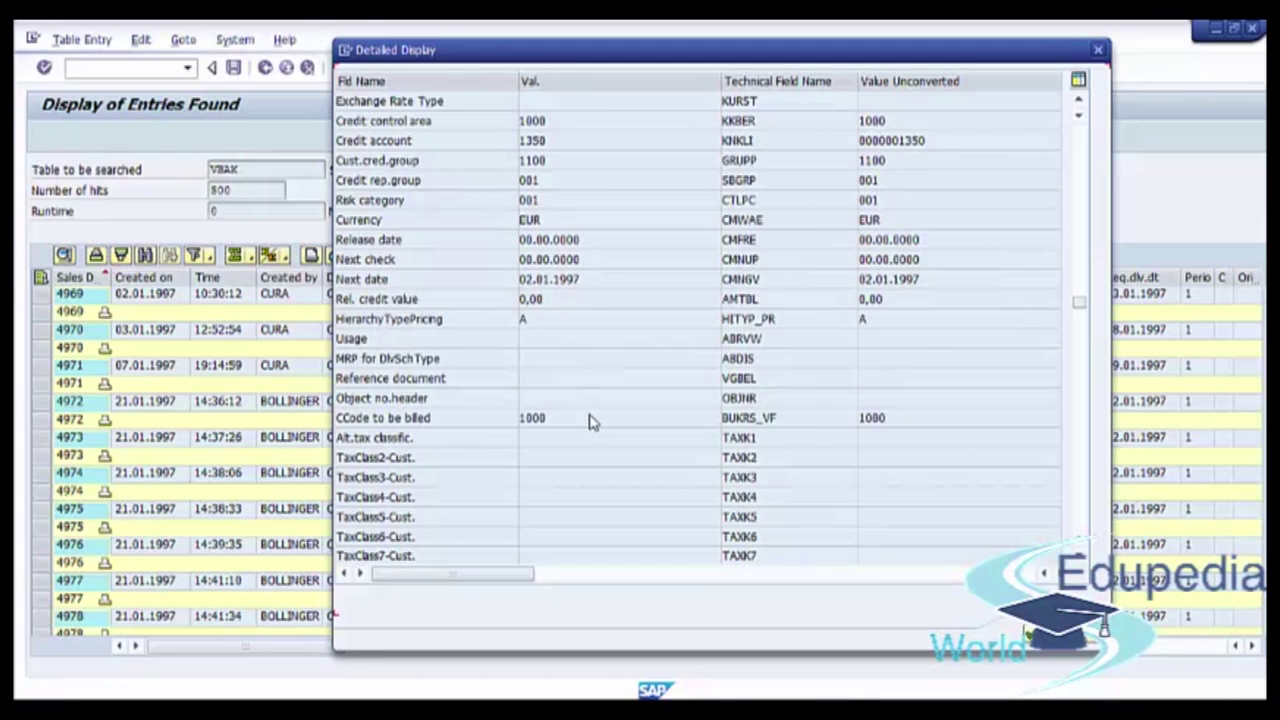
scroll(590, 423, "down", 1)
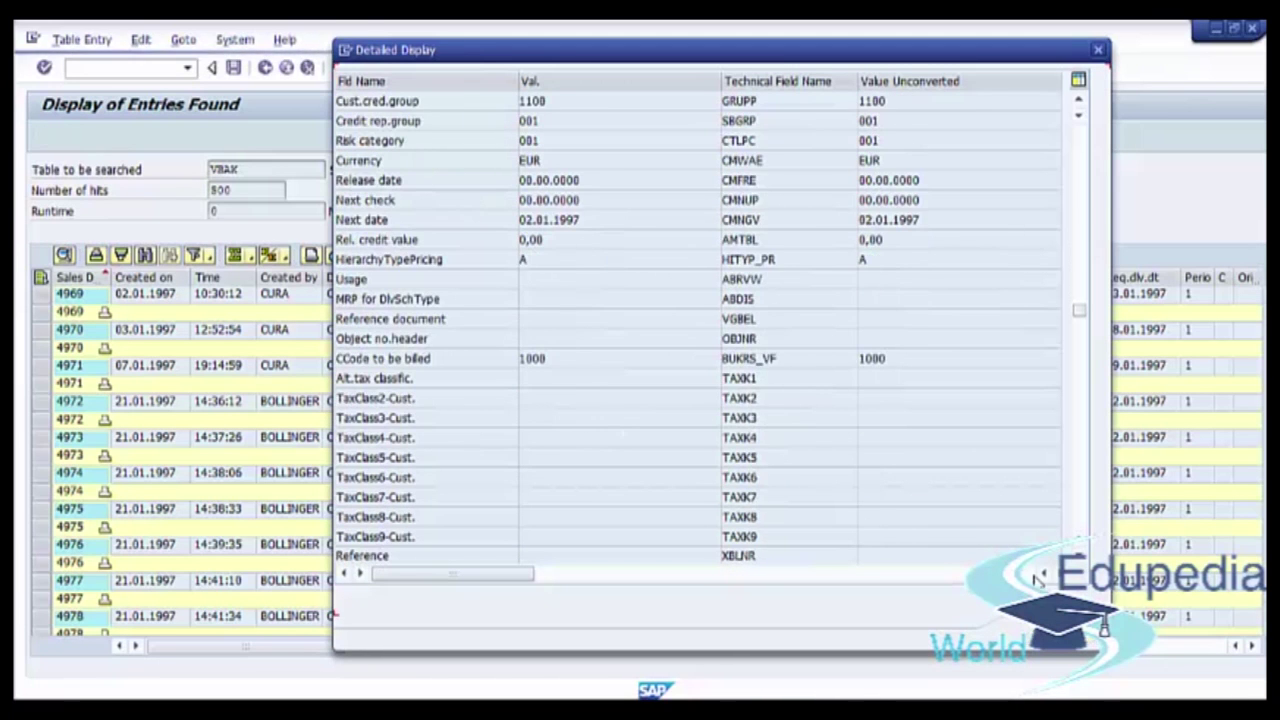
scroll(590, 423, "down", 1)
key("F12")
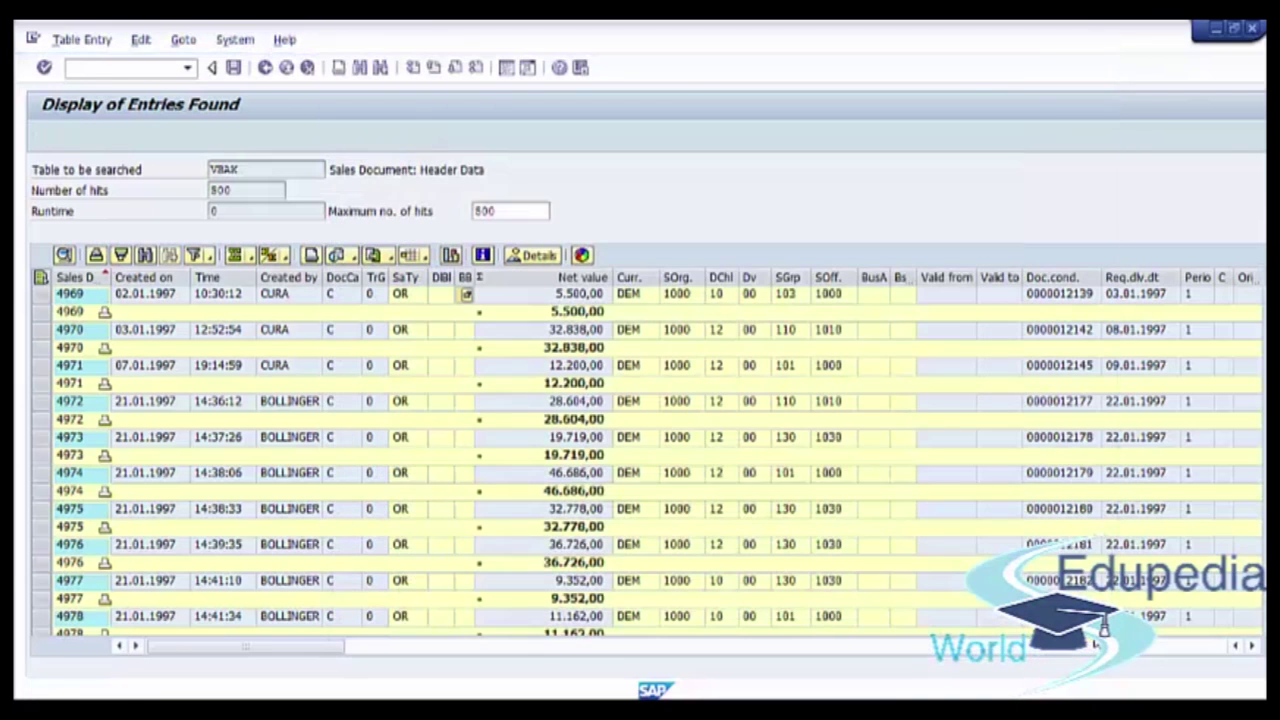
- Leave the list of found entries and return to the selection criteria for table VBAK
left_click(313, 384)
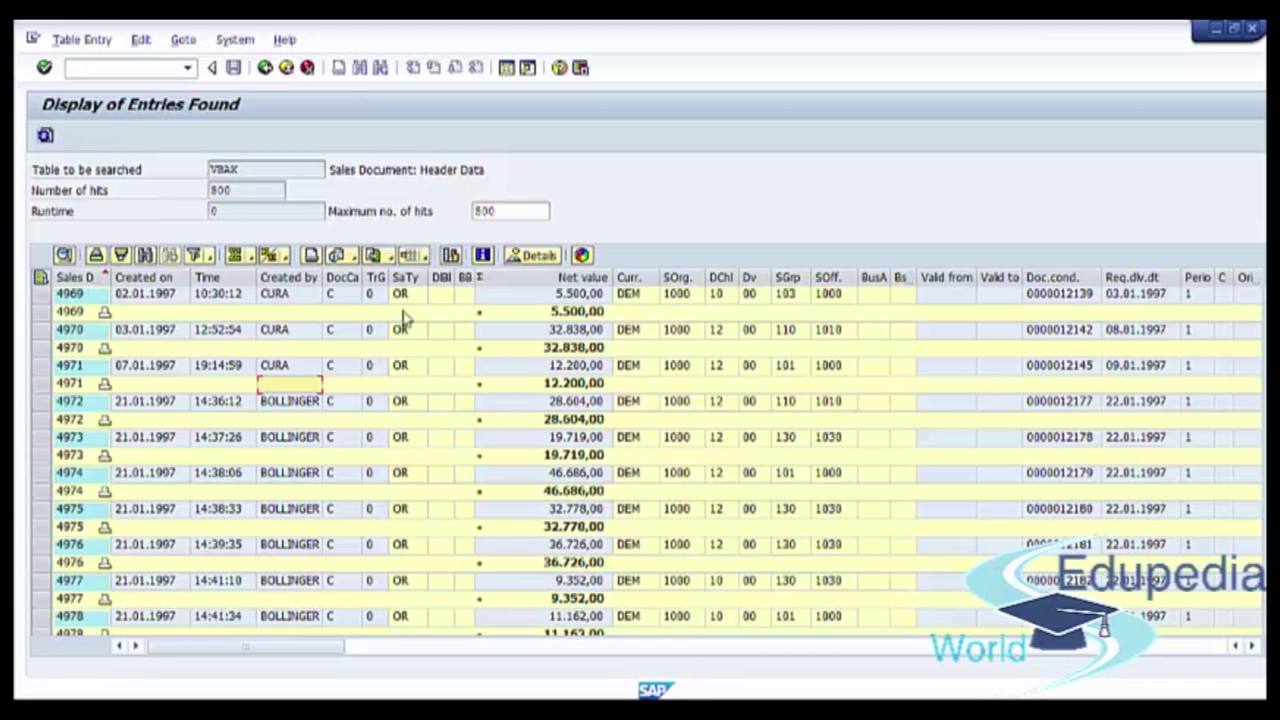
left_click(288, 72)
left_click(288, 72)
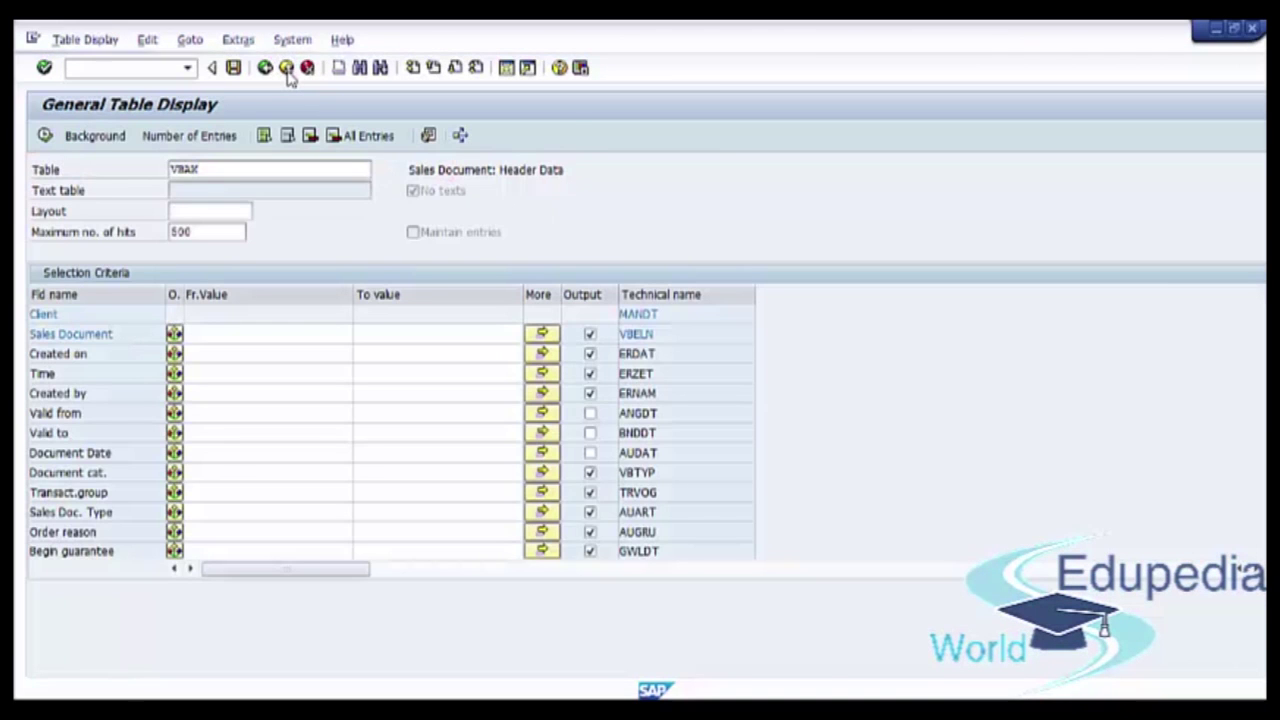